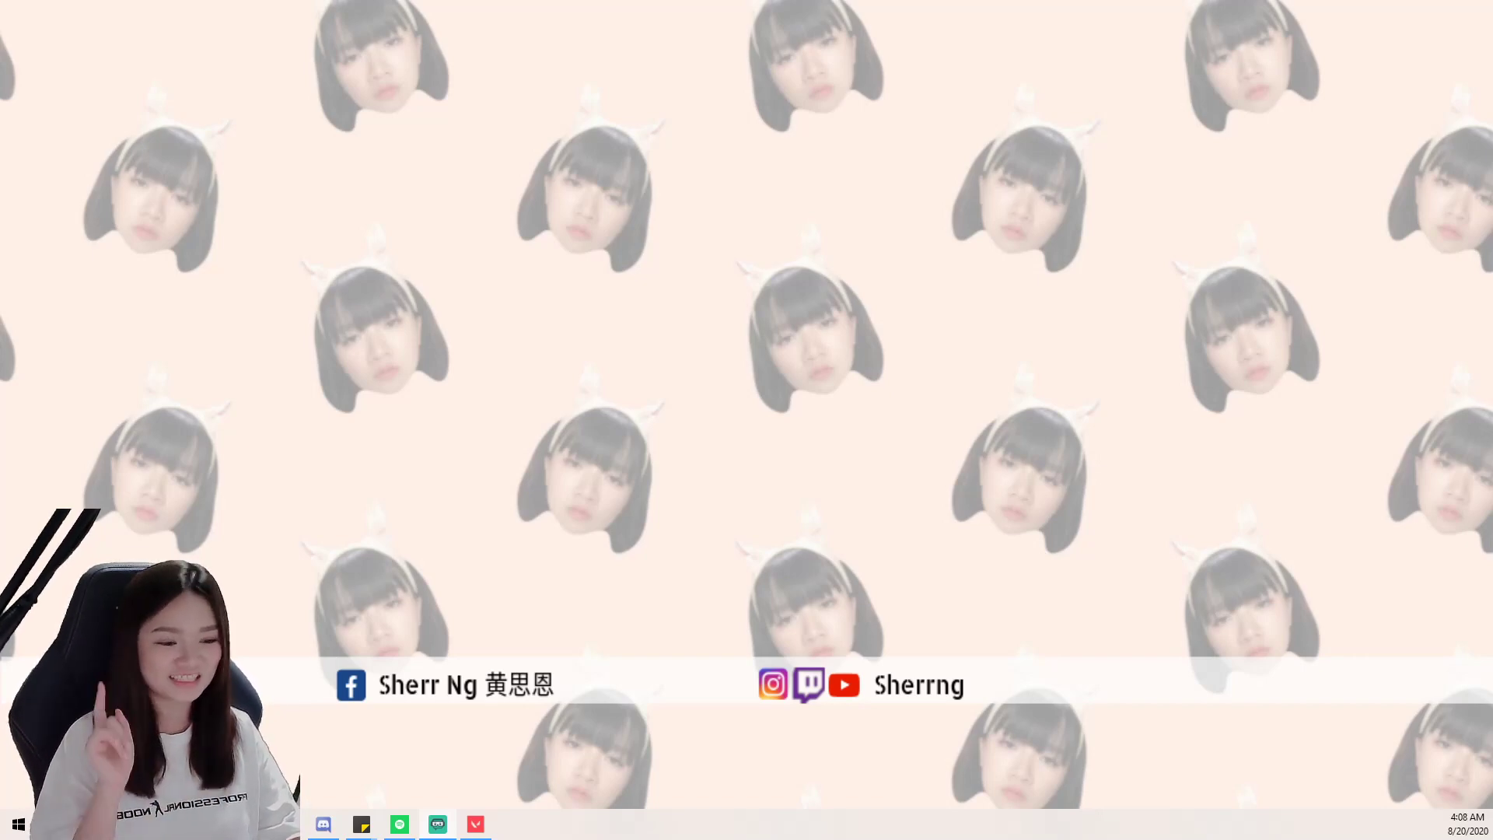
Switch to the maximized Chrome window showing the streamlabs.com homepage
{"action": "key", "text": "alt+Tab"}
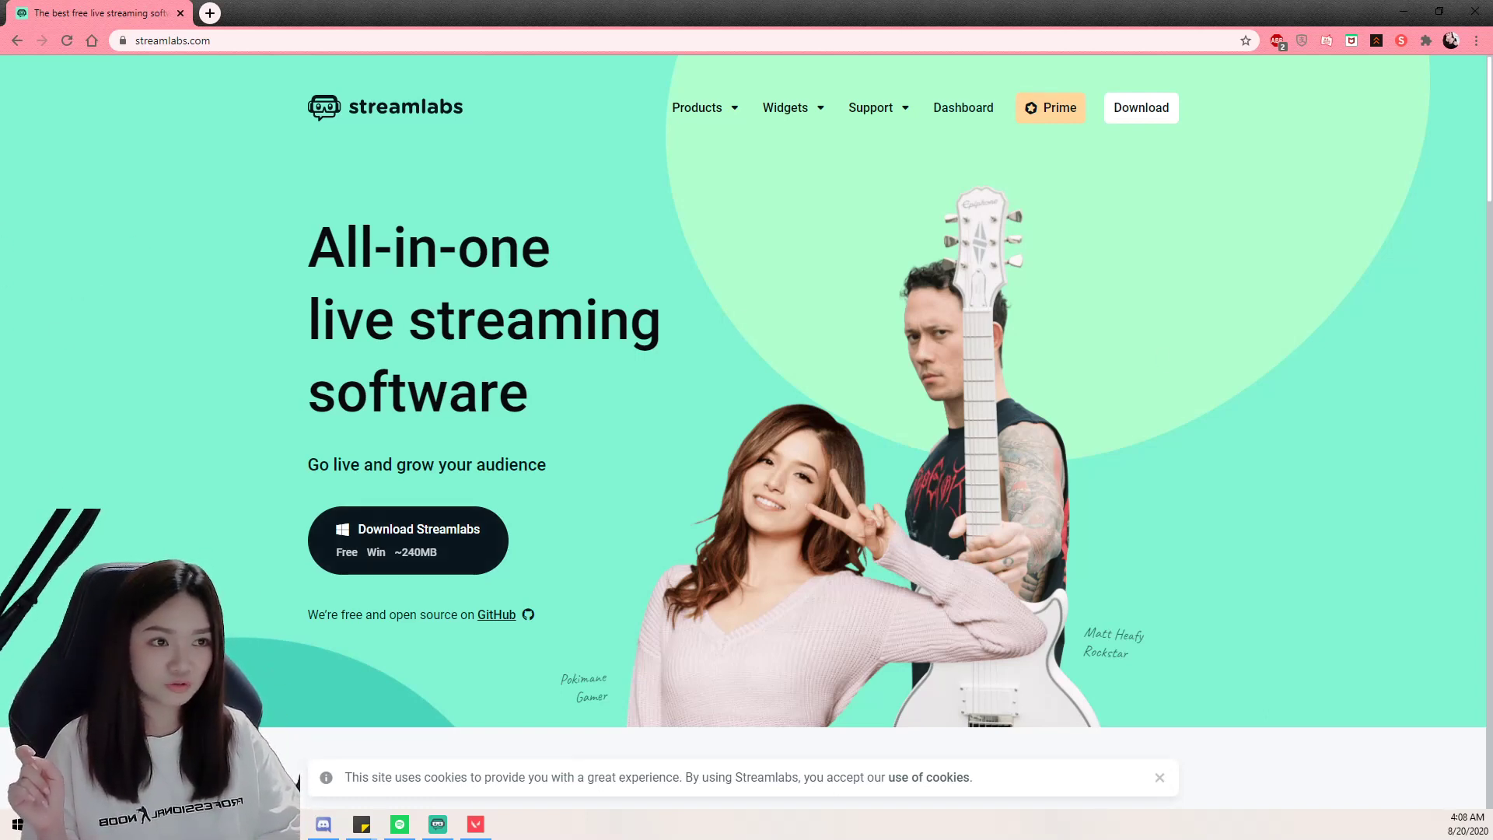
Switch from Chrome back to the Streamlabs OBS main window
{"action": "key", "text": "alt+Tab"}
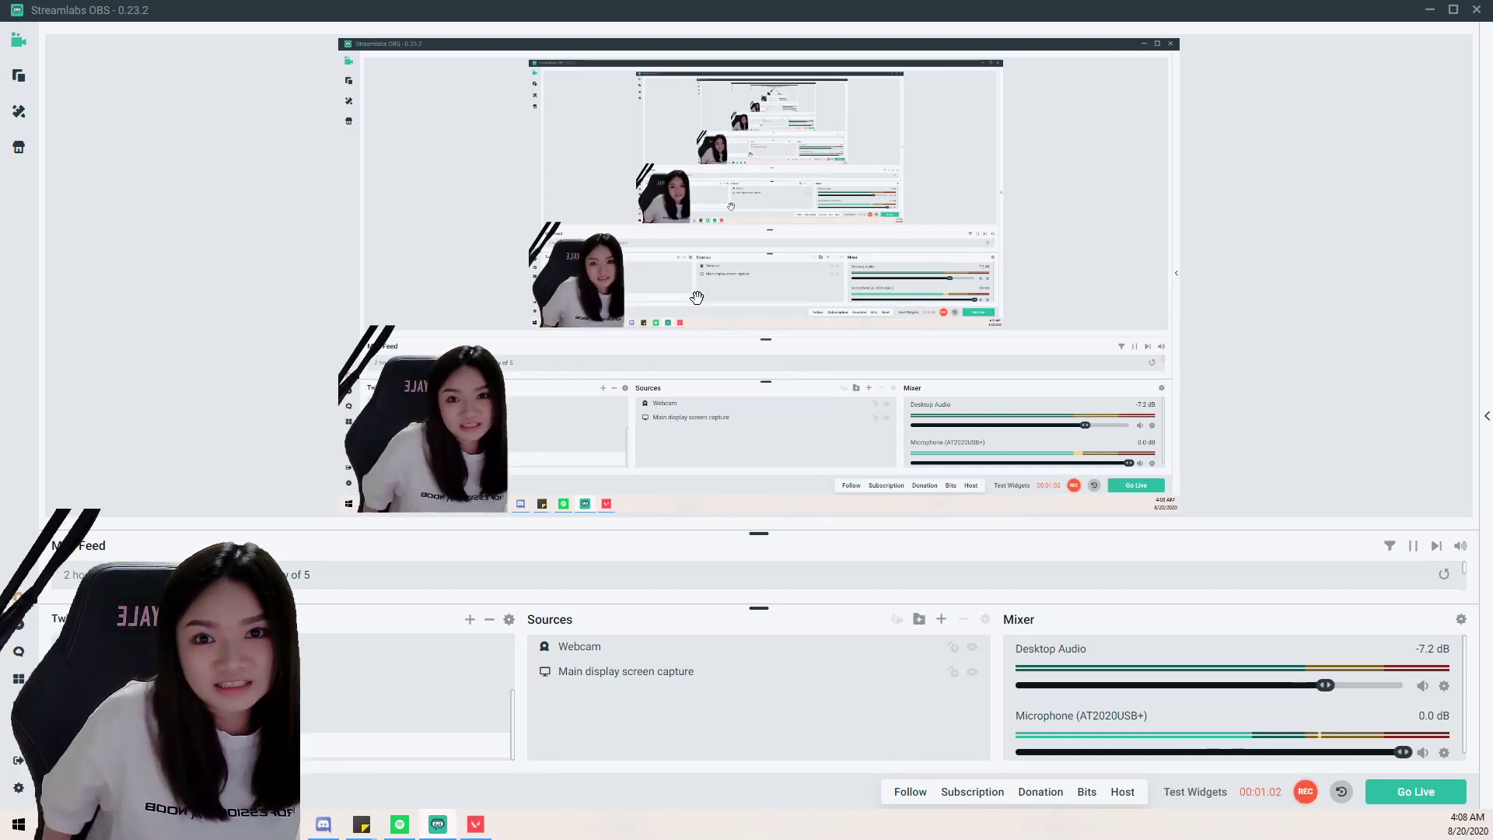
Open Settings and review the Stream destination and Video resolution pages
{"action": "left_click", "coordinate": [19, 788]}
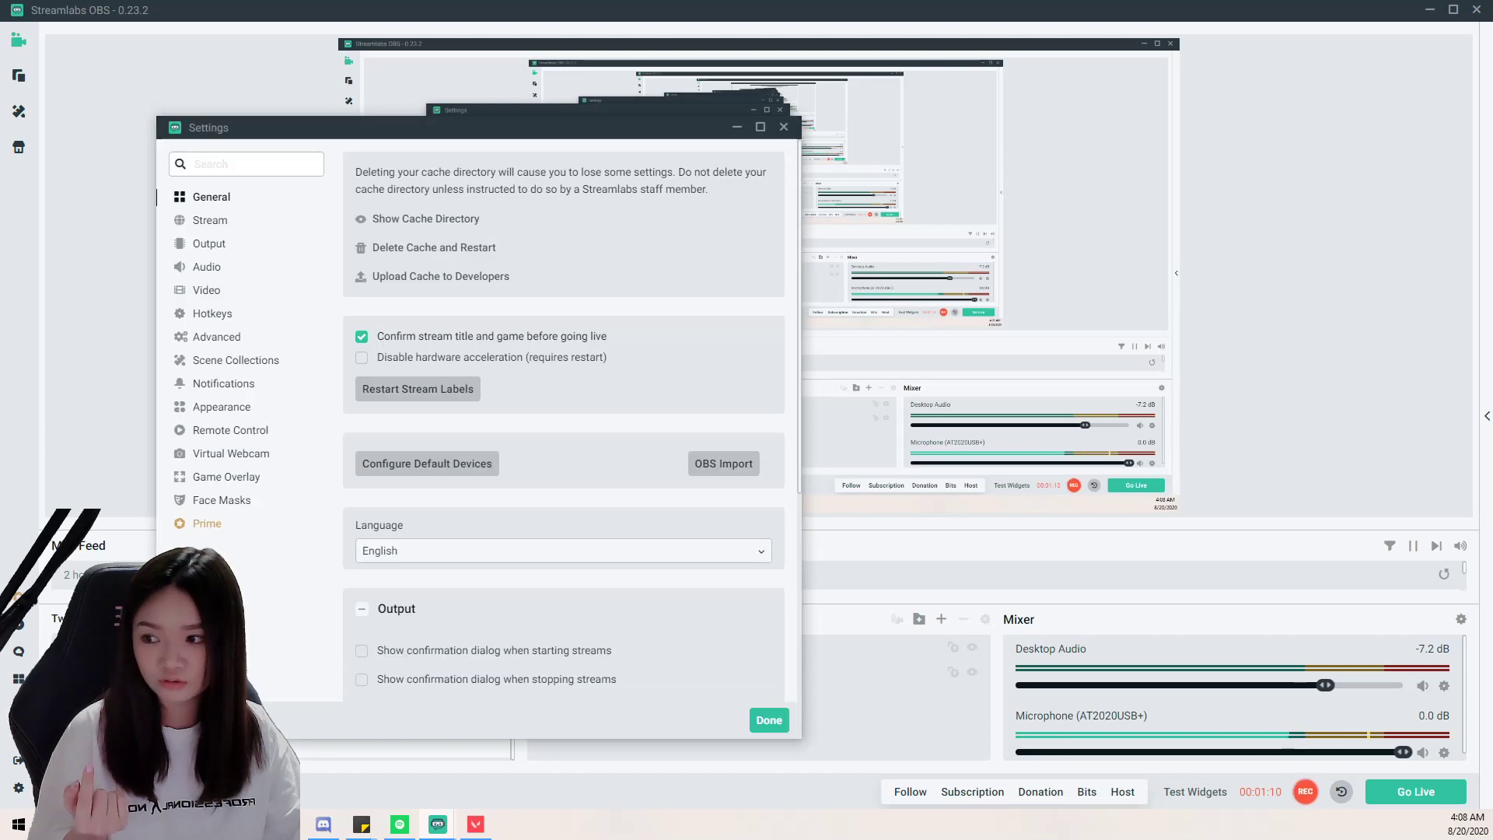
{"action": "left_click", "coordinate": [212, 221]}
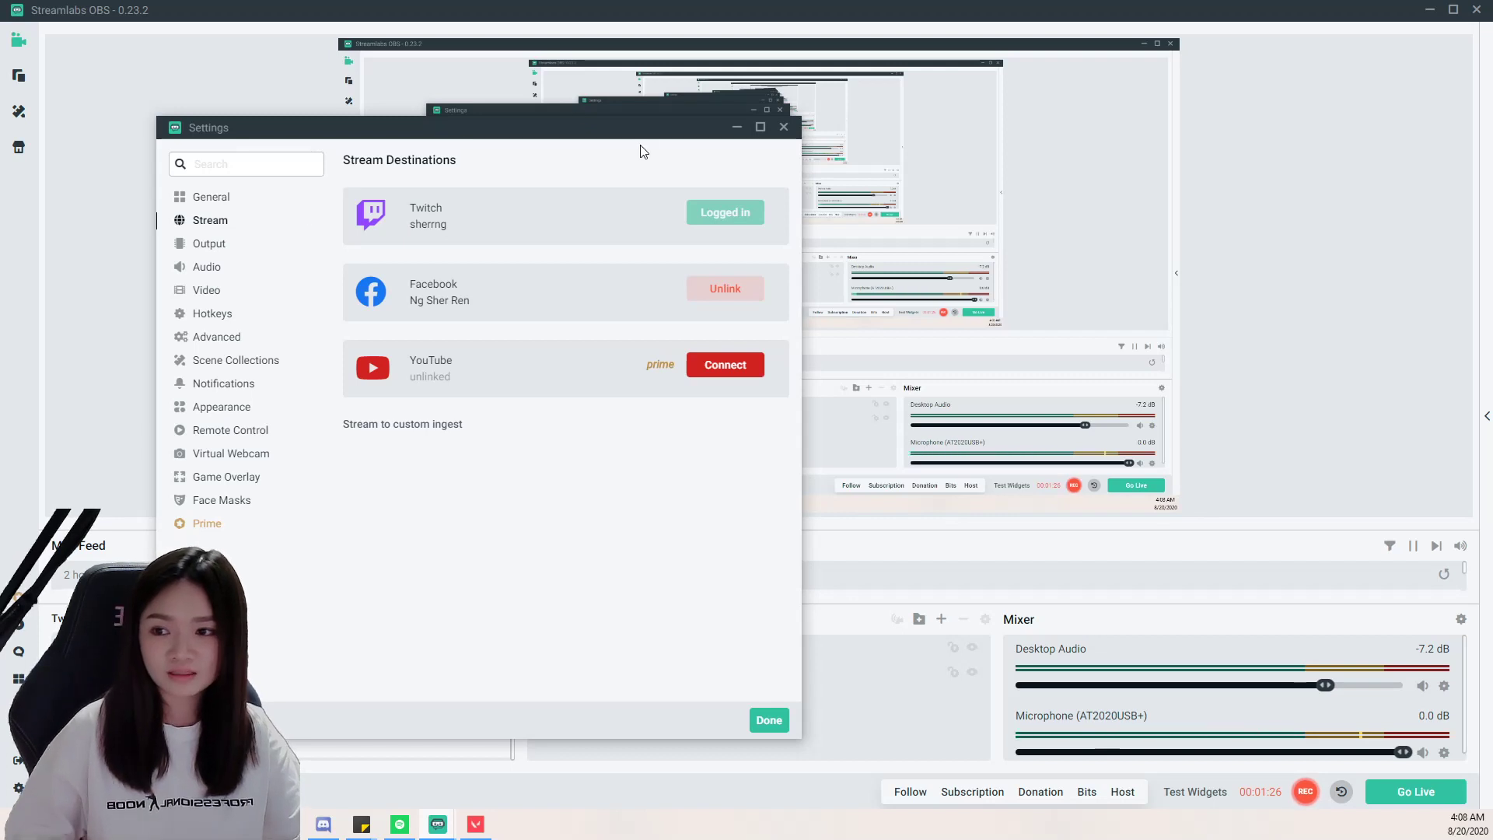
{"action": "left_click_drag", "start_coordinate": [660, 133], "coordinate": [731, 139]}
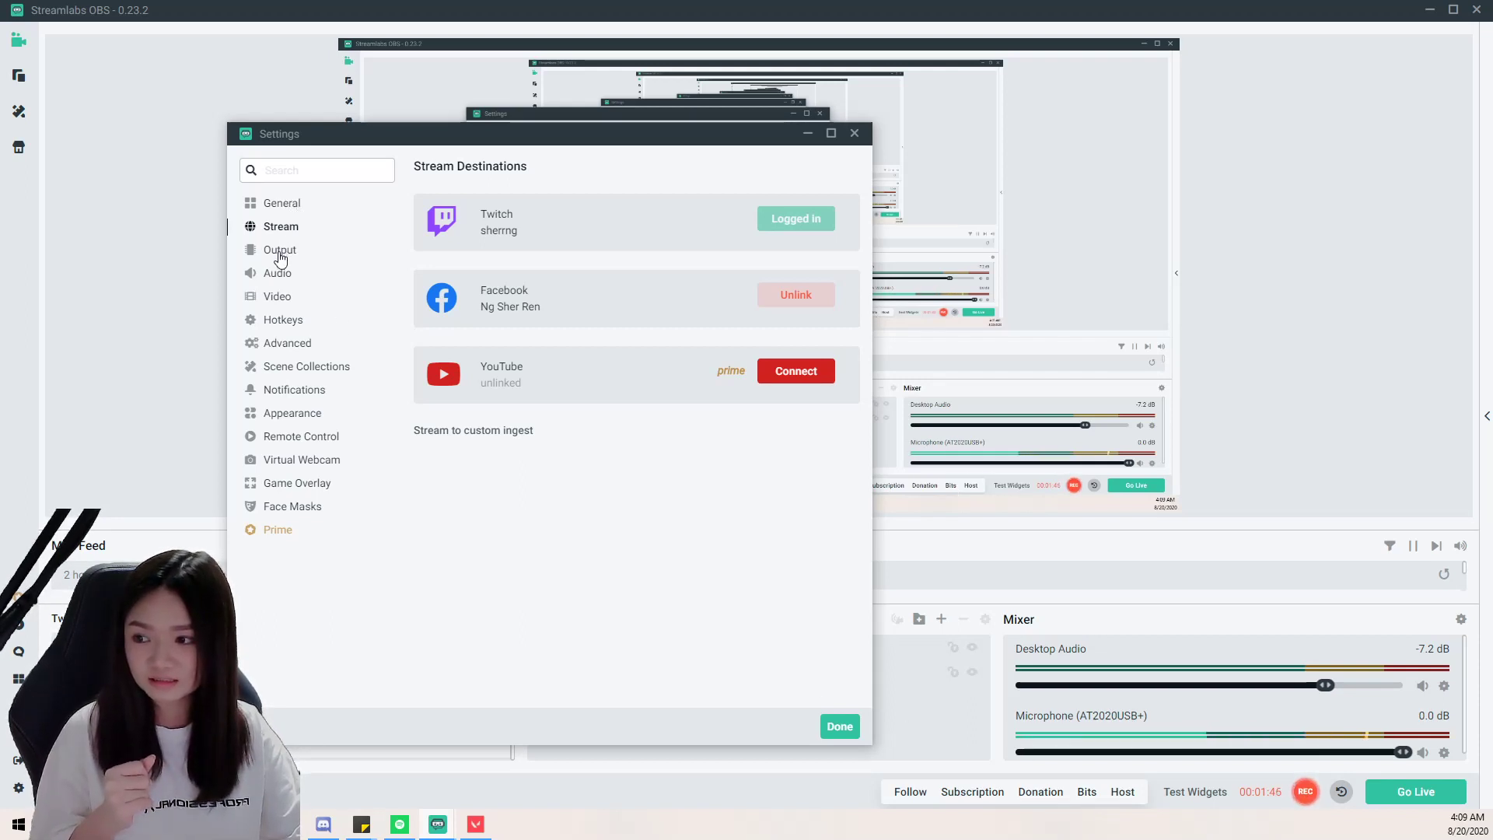
{"action": "left_click", "coordinate": [278, 299]}
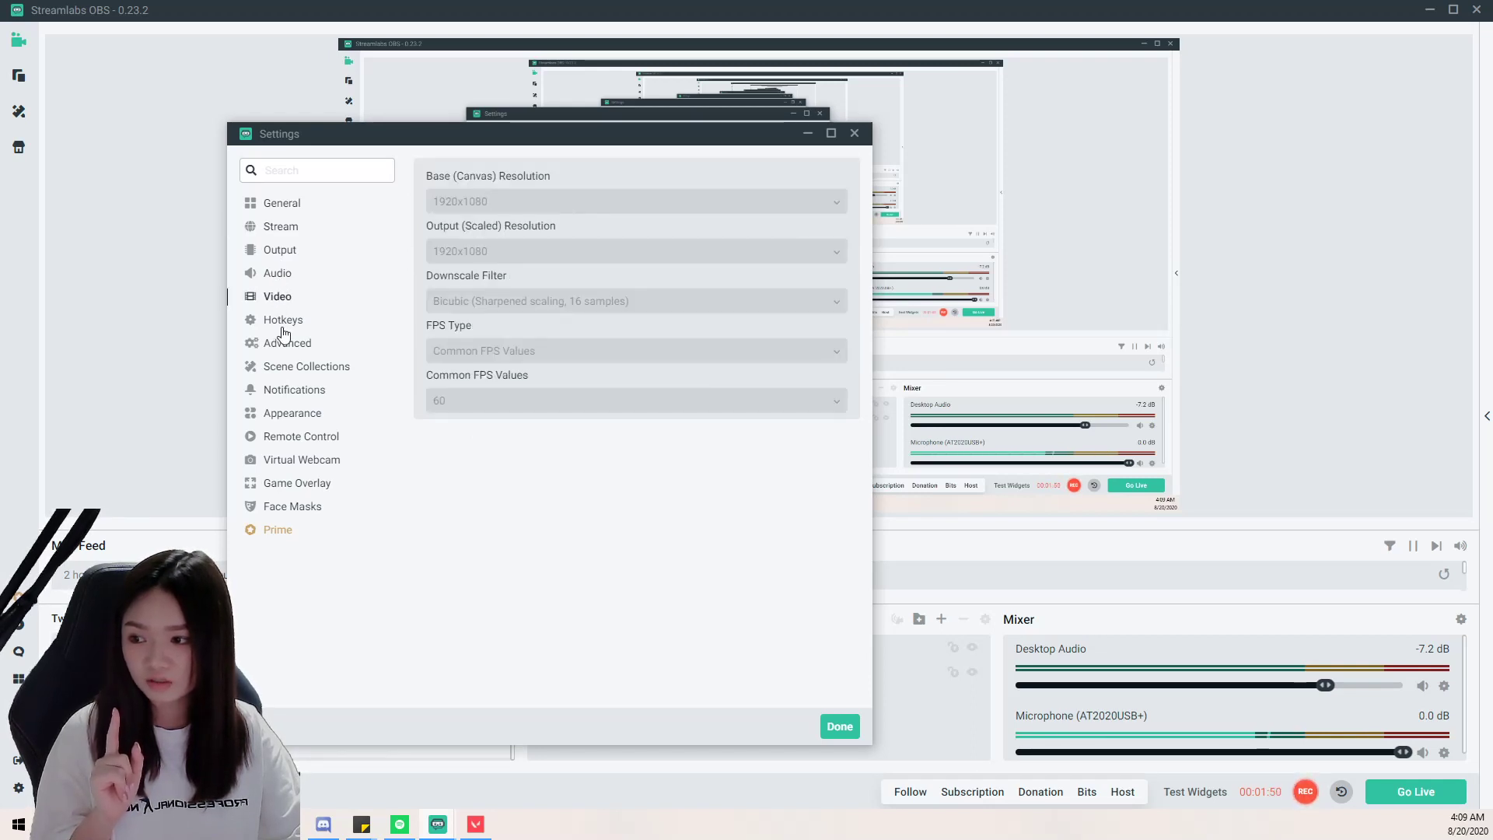
Look over General, then view Output: 8000 video bitrate, NVENC encoder, mp4 recording
{"action": "left_click", "coordinate": [290, 207]}
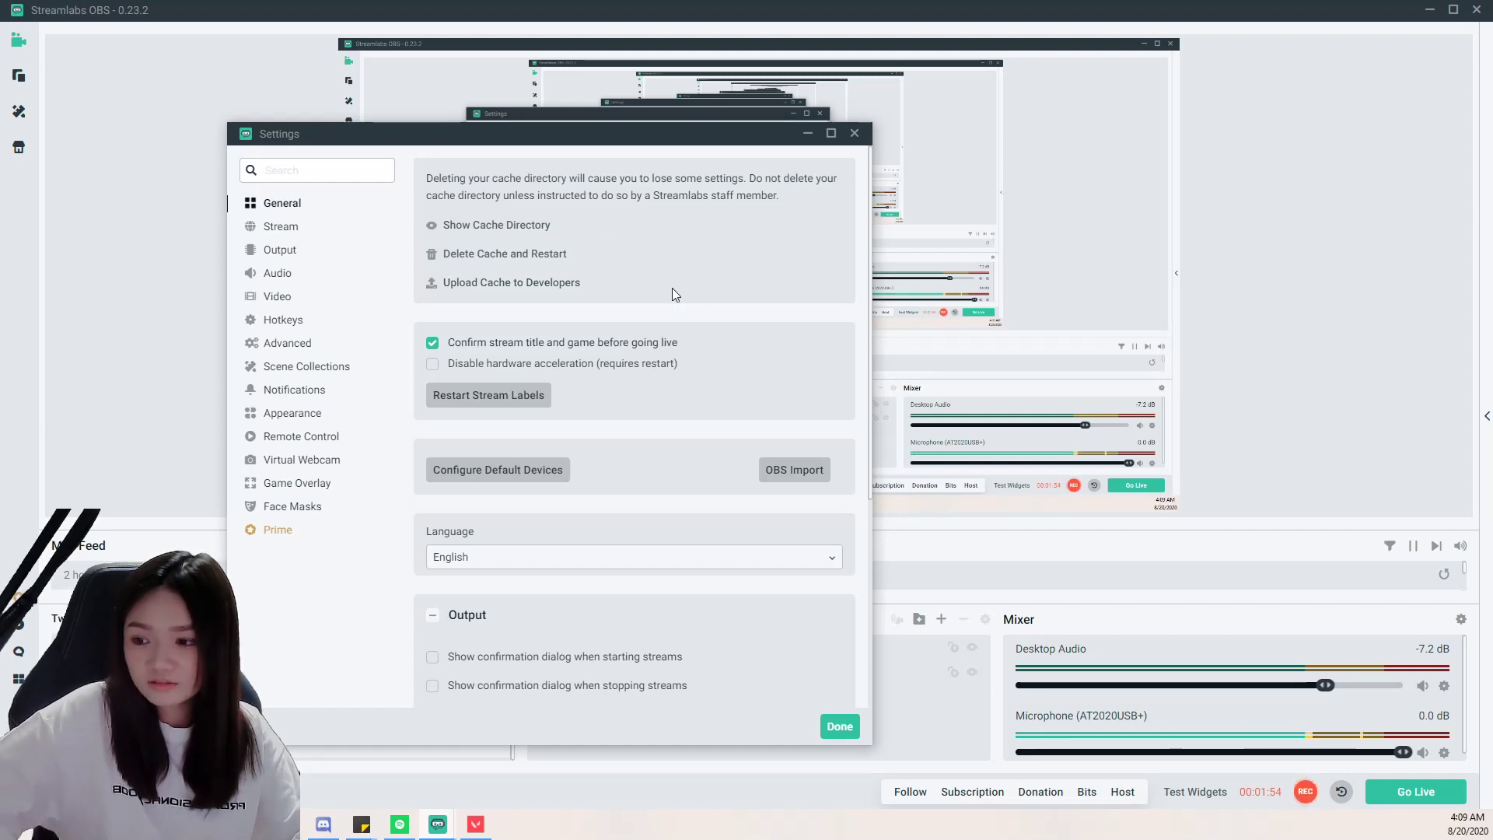
{"action": "scroll", "coordinate": [713, 301], "scroll_direction": "down", "scroll_amount": 5}
{"action": "scroll", "coordinate": [776, 567], "scroll_direction": "up", "scroll_amount": 5}
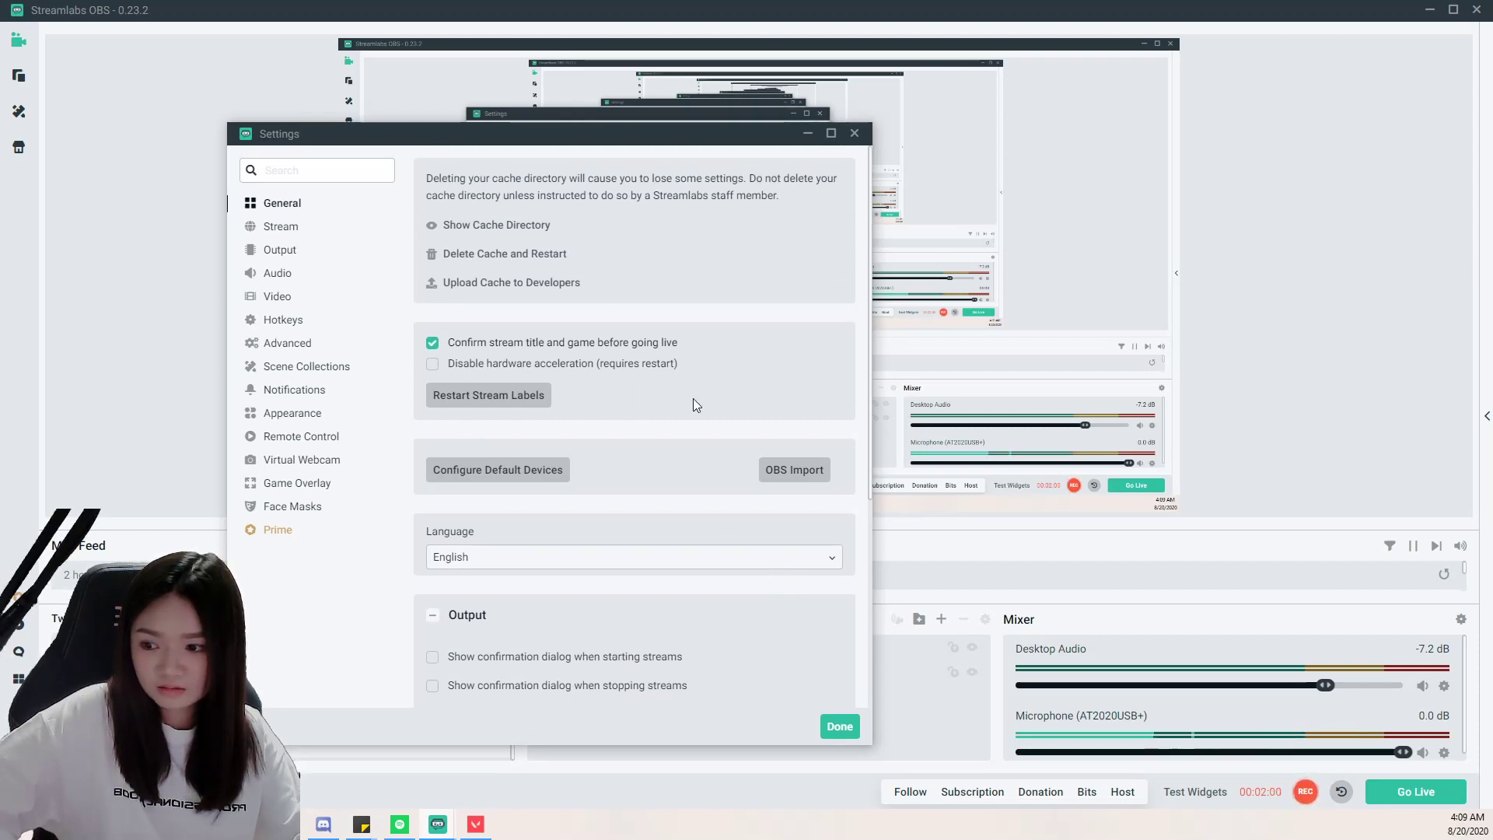
{"action": "left_click", "coordinate": [281, 227]}
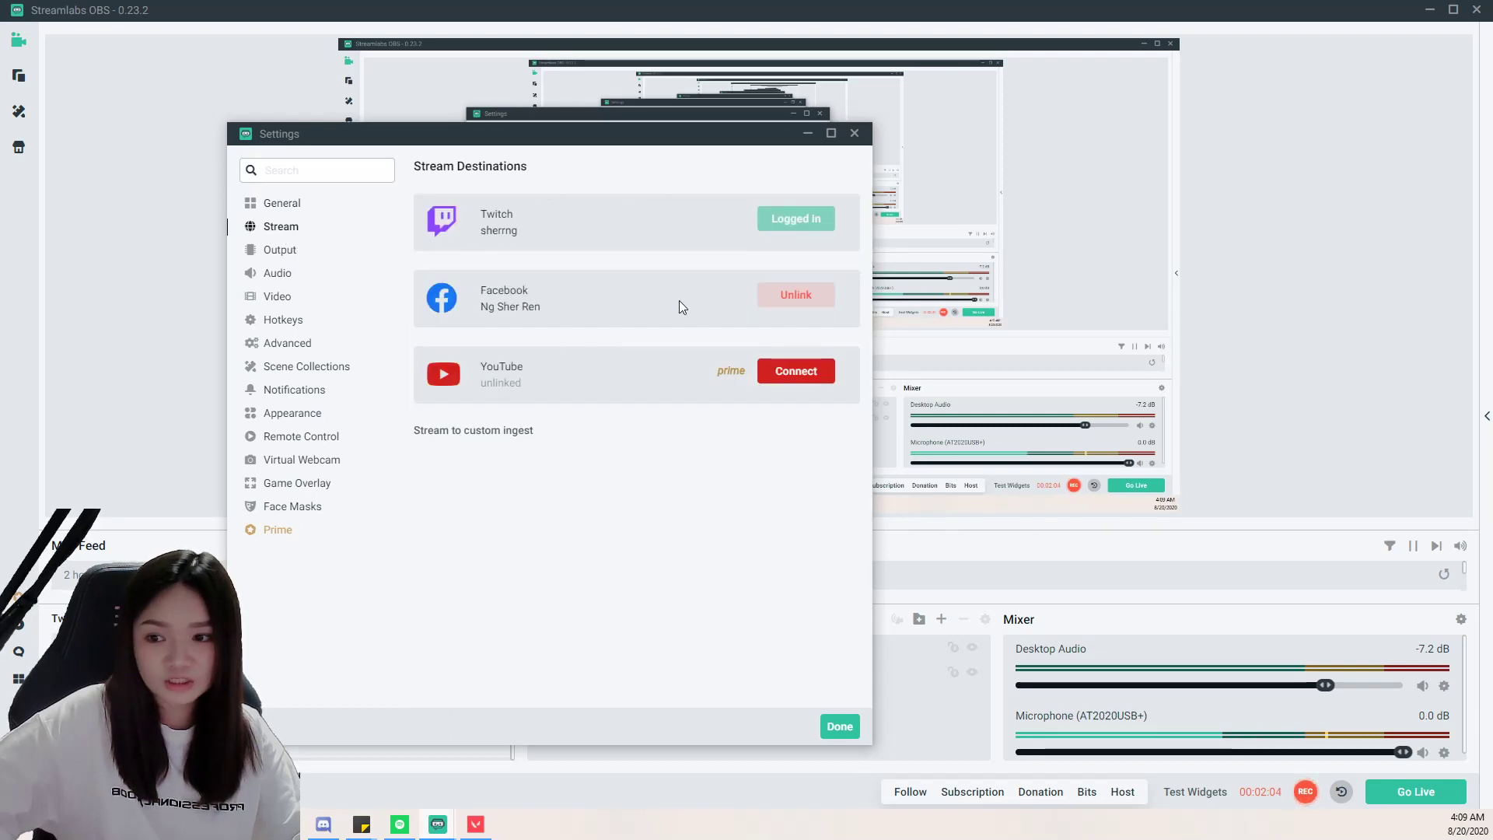
{"action": "left_click", "coordinate": [298, 252]}
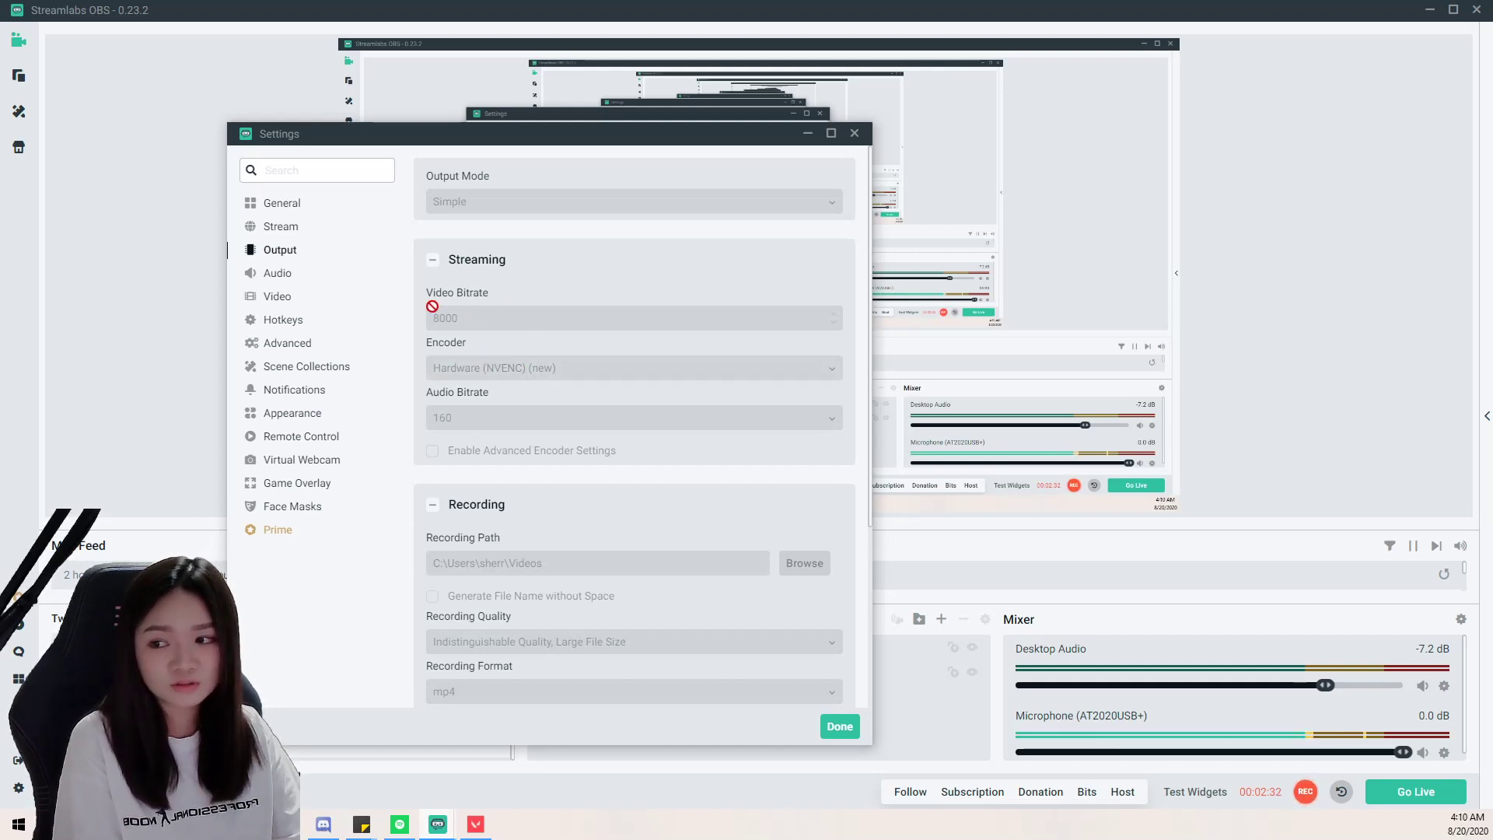
Scroll Output down to Replay Buffer, then view Audio: Realtek speakers and AT2020USB+ microphone
{"action": "scroll", "coordinate": [495, 325], "scroll_direction": "down", "scroll_amount": 2}
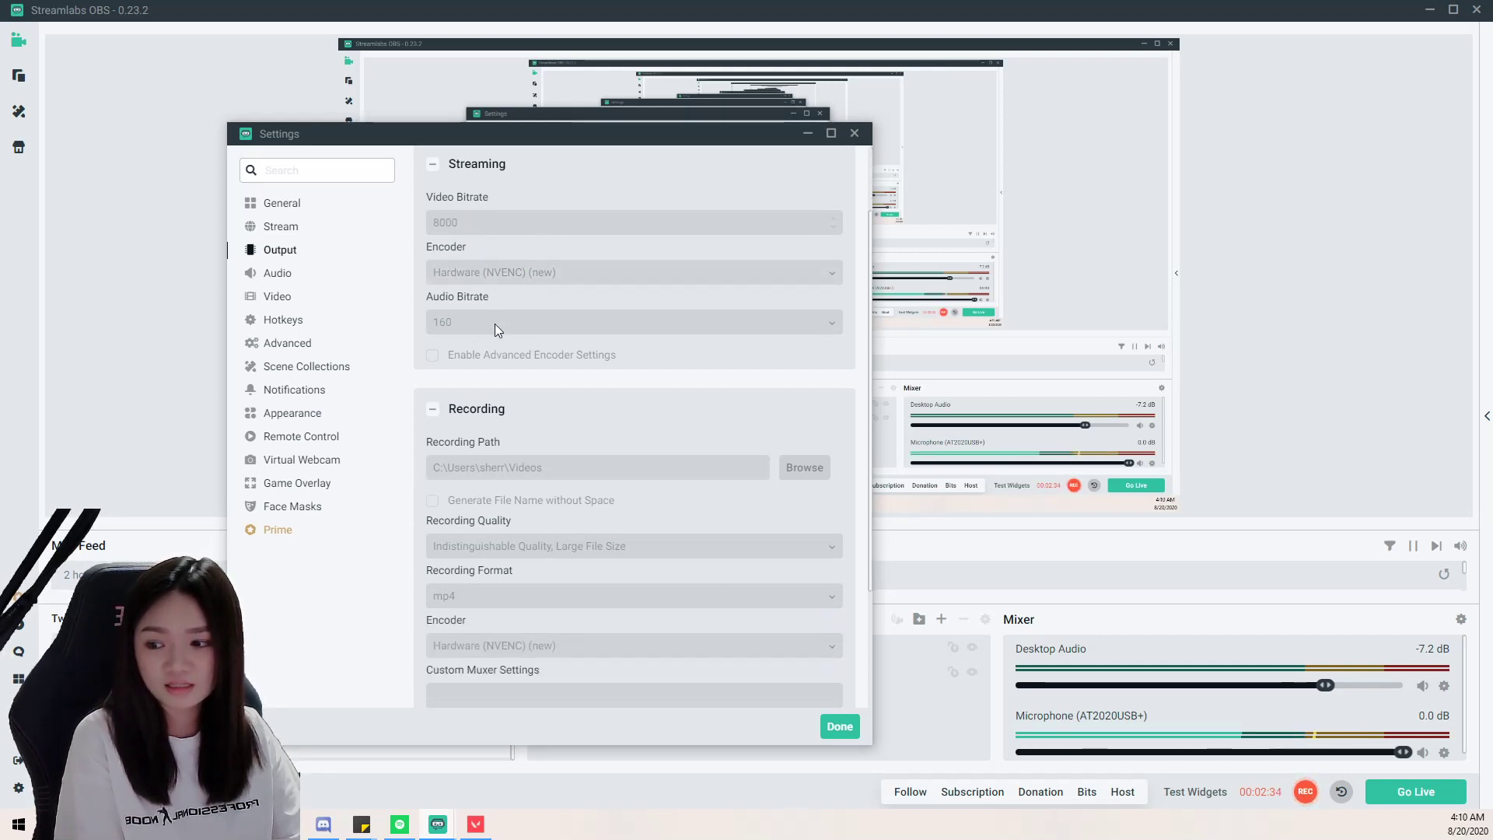
{"action": "scroll", "coordinate": [495, 327], "scroll_direction": "down", "scroll_amount": 3}
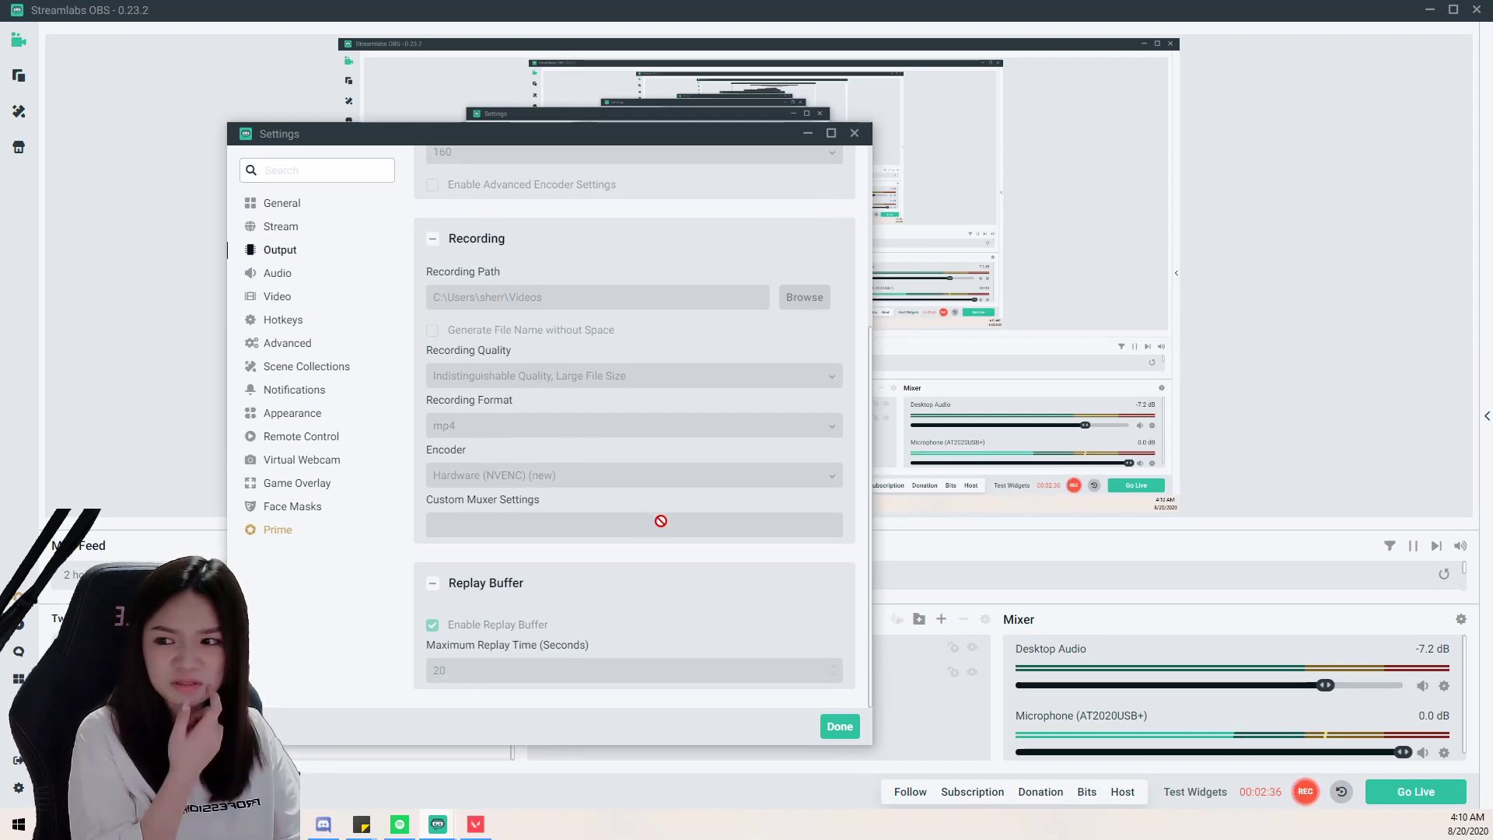
{"action": "scroll", "coordinate": [467, 290], "scroll_direction": "up", "scroll_amount": 4}
{"action": "scroll", "coordinate": [513, 327], "scroll_direction": "down", "scroll_amount": 1}
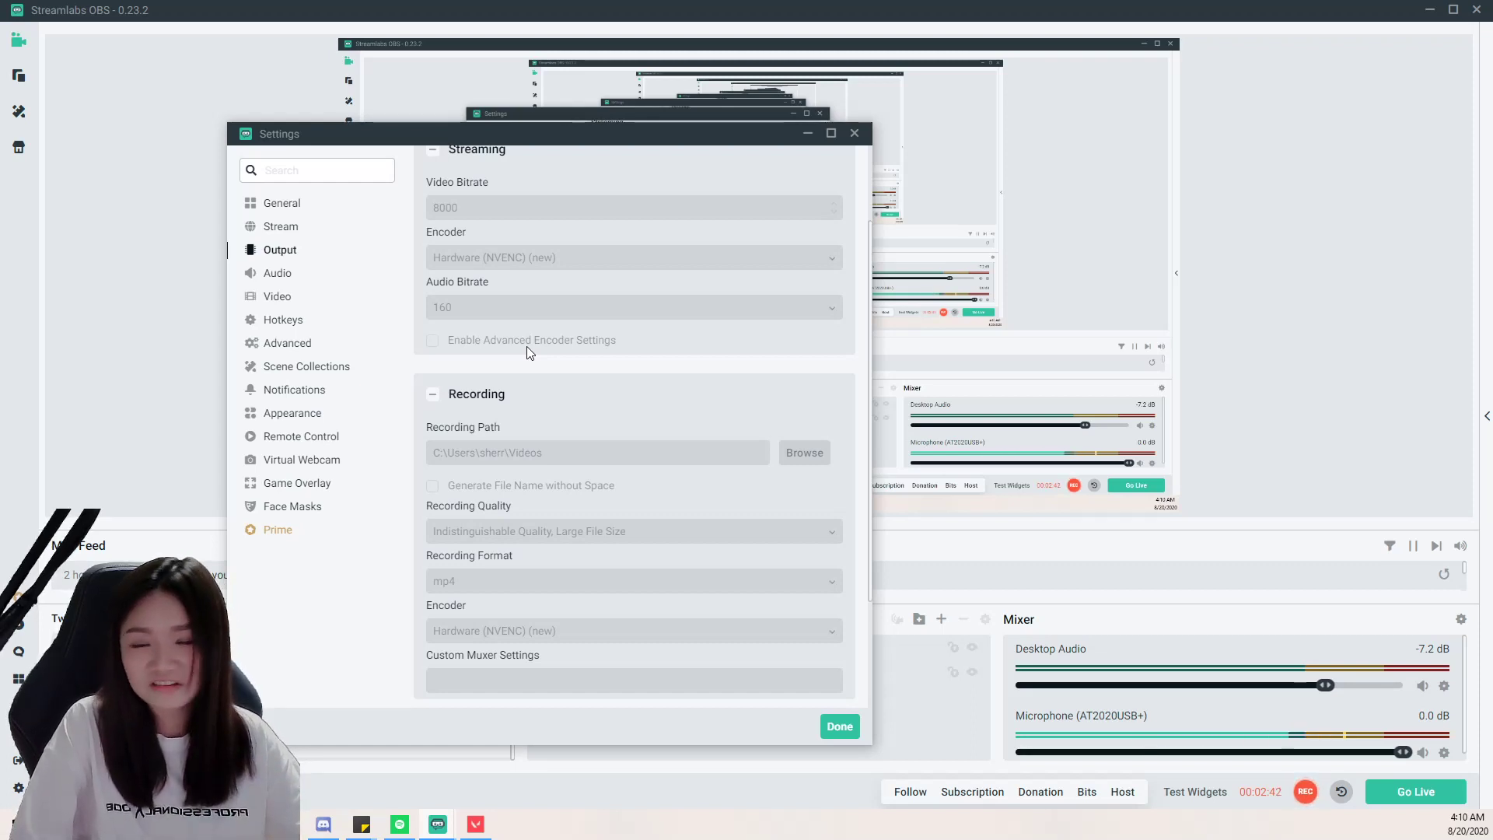
{"action": "scroll", "coordinate": [527, 347], "scroll_direction": "down", "scroll_amount": 1}
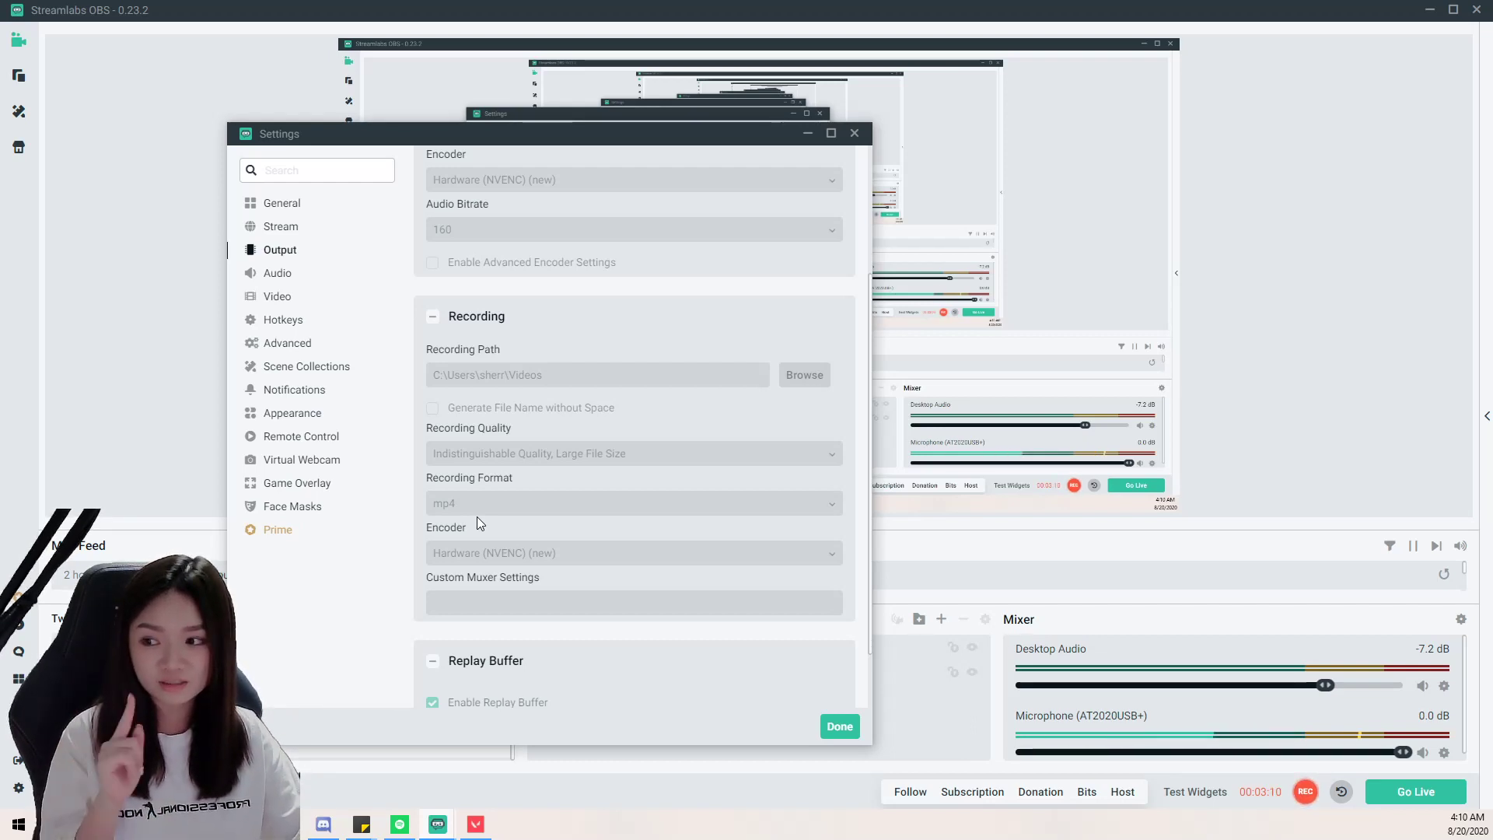
{"action": "scroll", "coordinate": [477, 517], "scroll_direction": "down", "scroll_amount": 1}
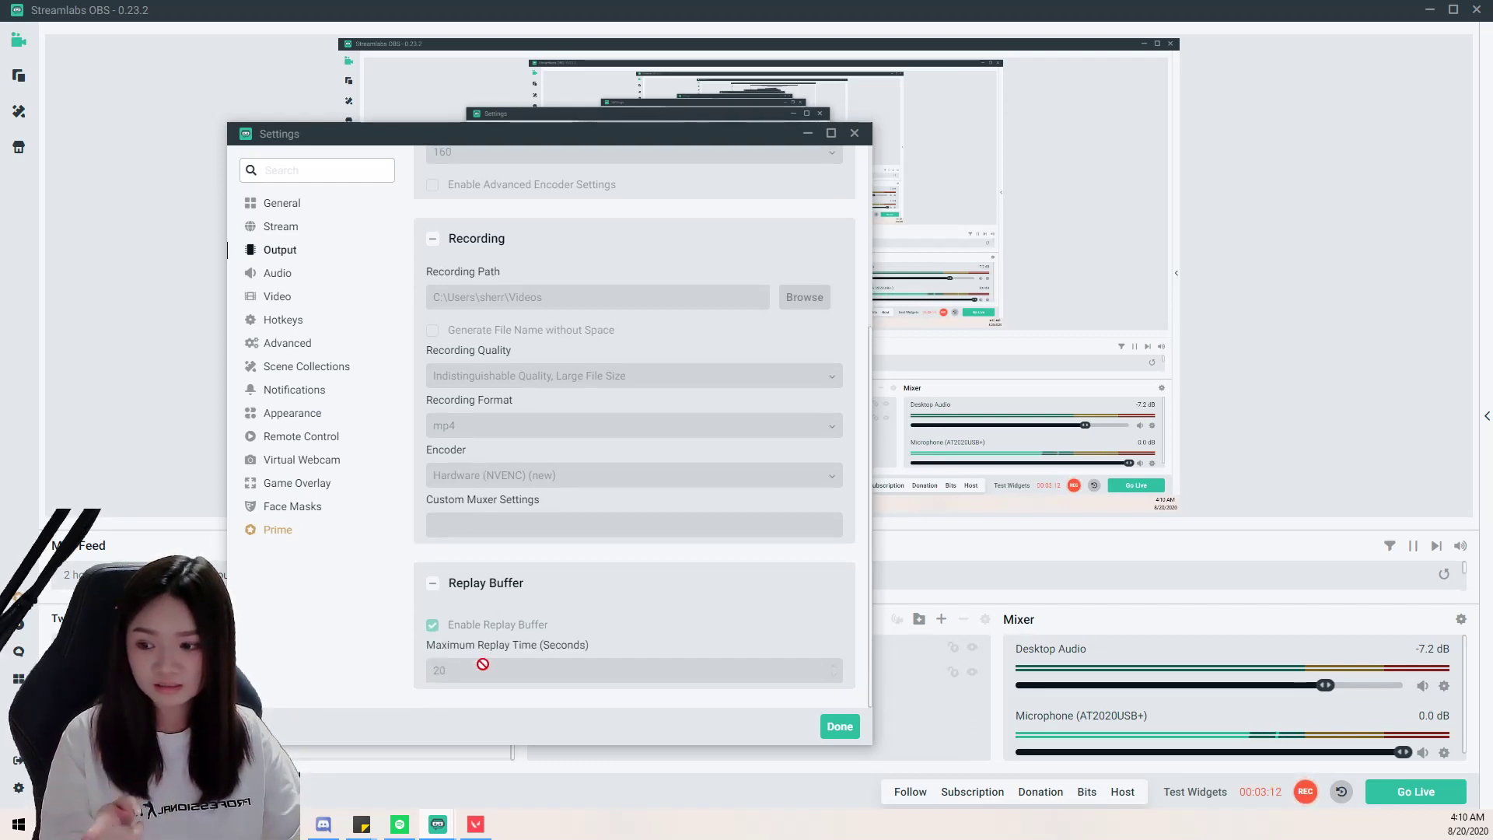
{"action": "left_click", "coordinate": [294, 276]}
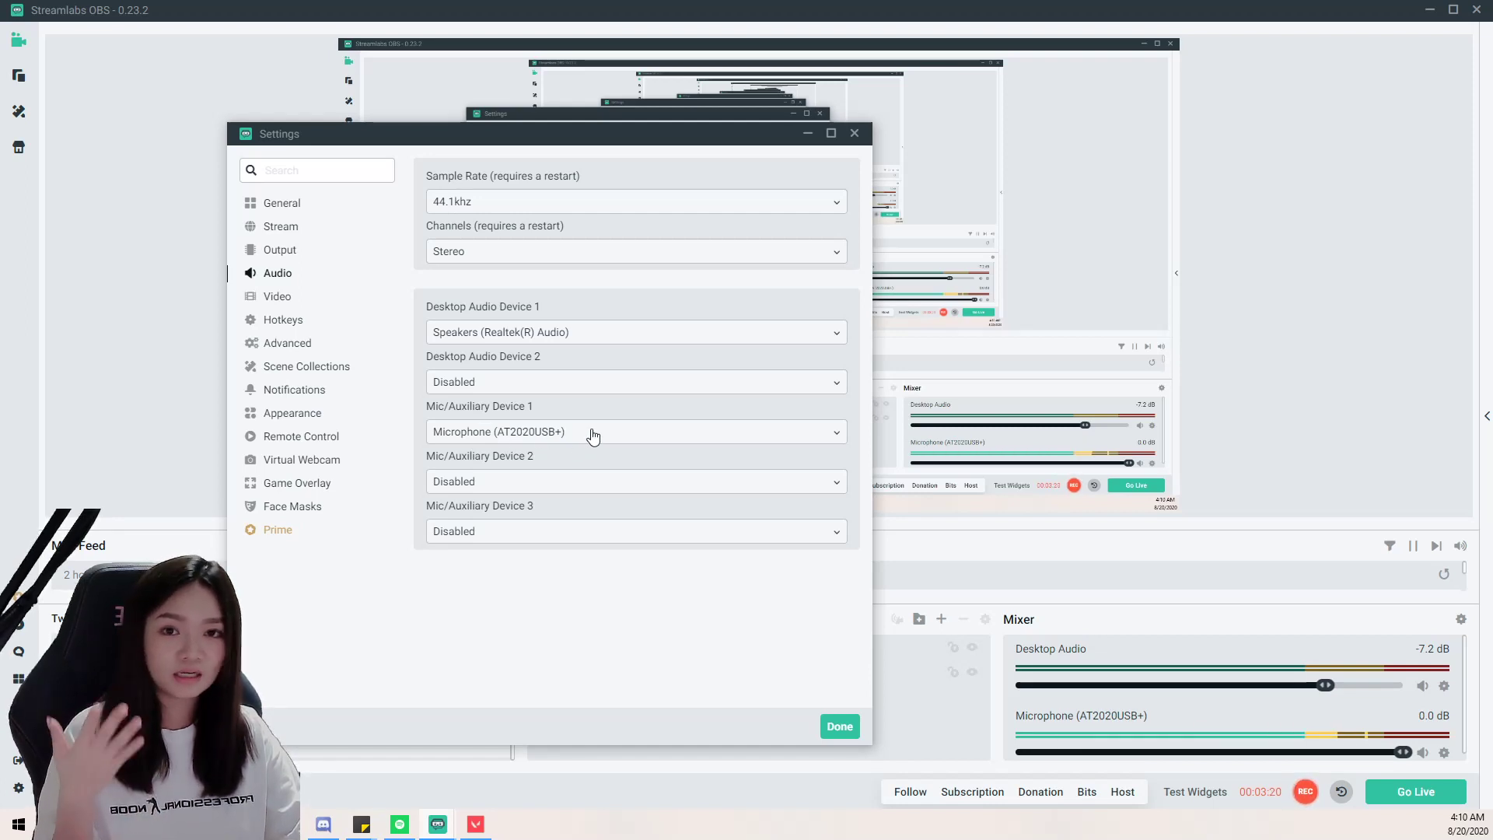
Check Video and Hotkeys, then Advanced: 15-second stream delay, reconnect every 10 s up to 20 retries
{"action": "left_click", "coordinate": [281, 304]}
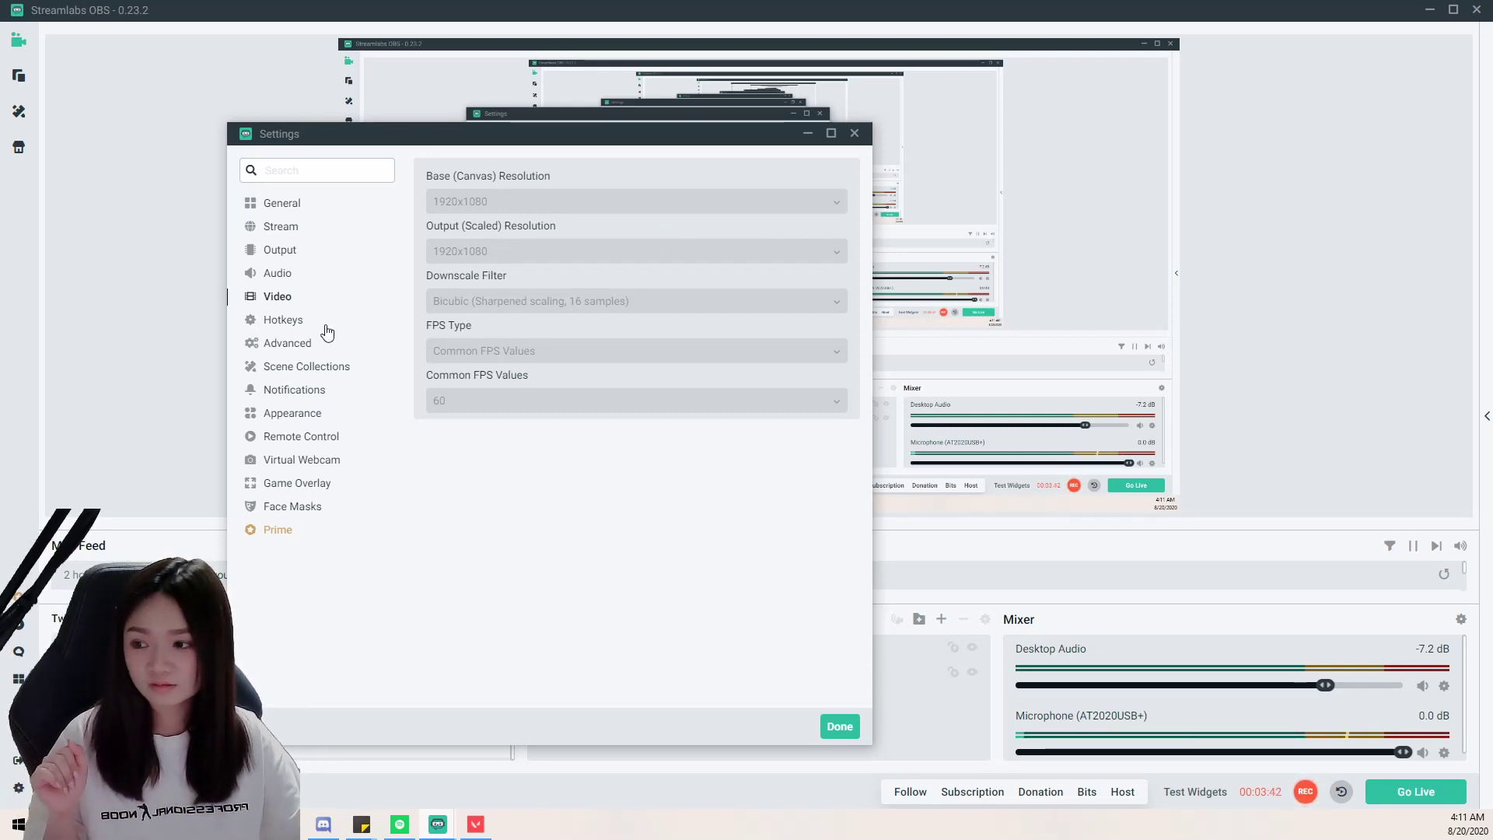
{"action": "left_click", "coordinate": [294, 322]}
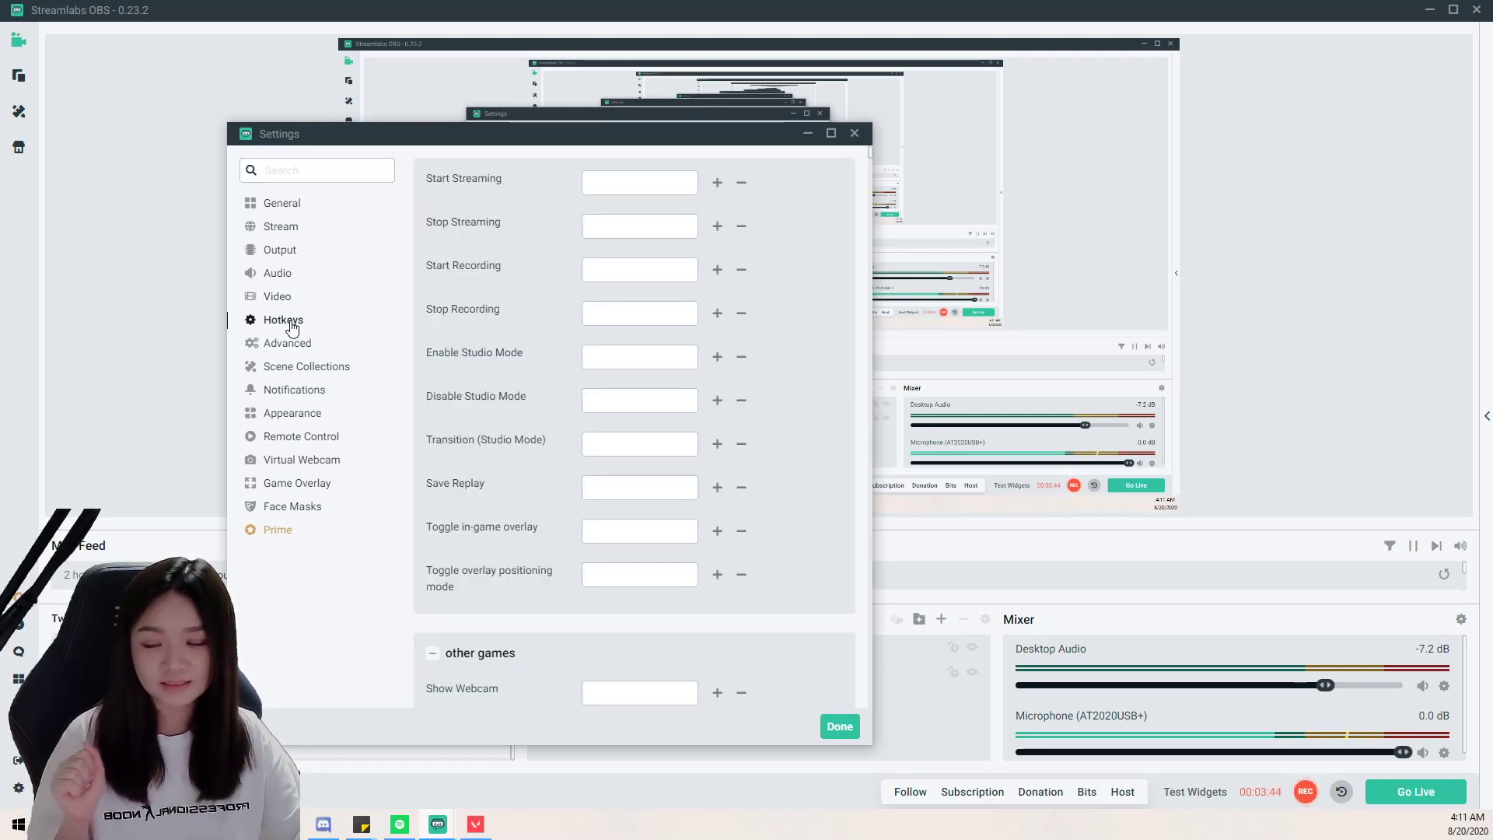
{"action": "left_click", "coordinate": [304, 347]}
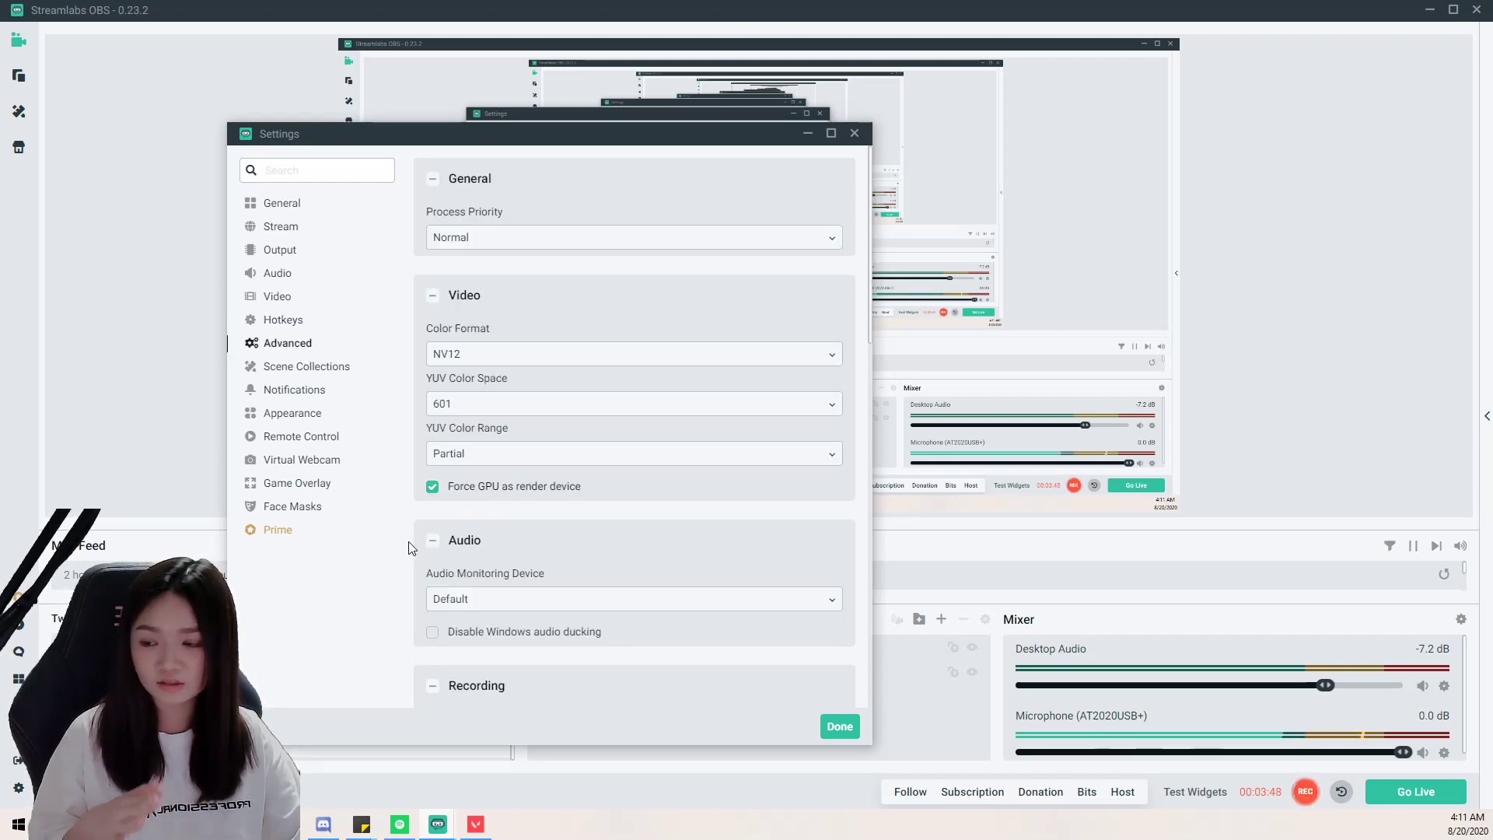
{"action": "scroll", "coordinate": [434, 506], "scroll_direction": "down", "scroll_amount": 5}
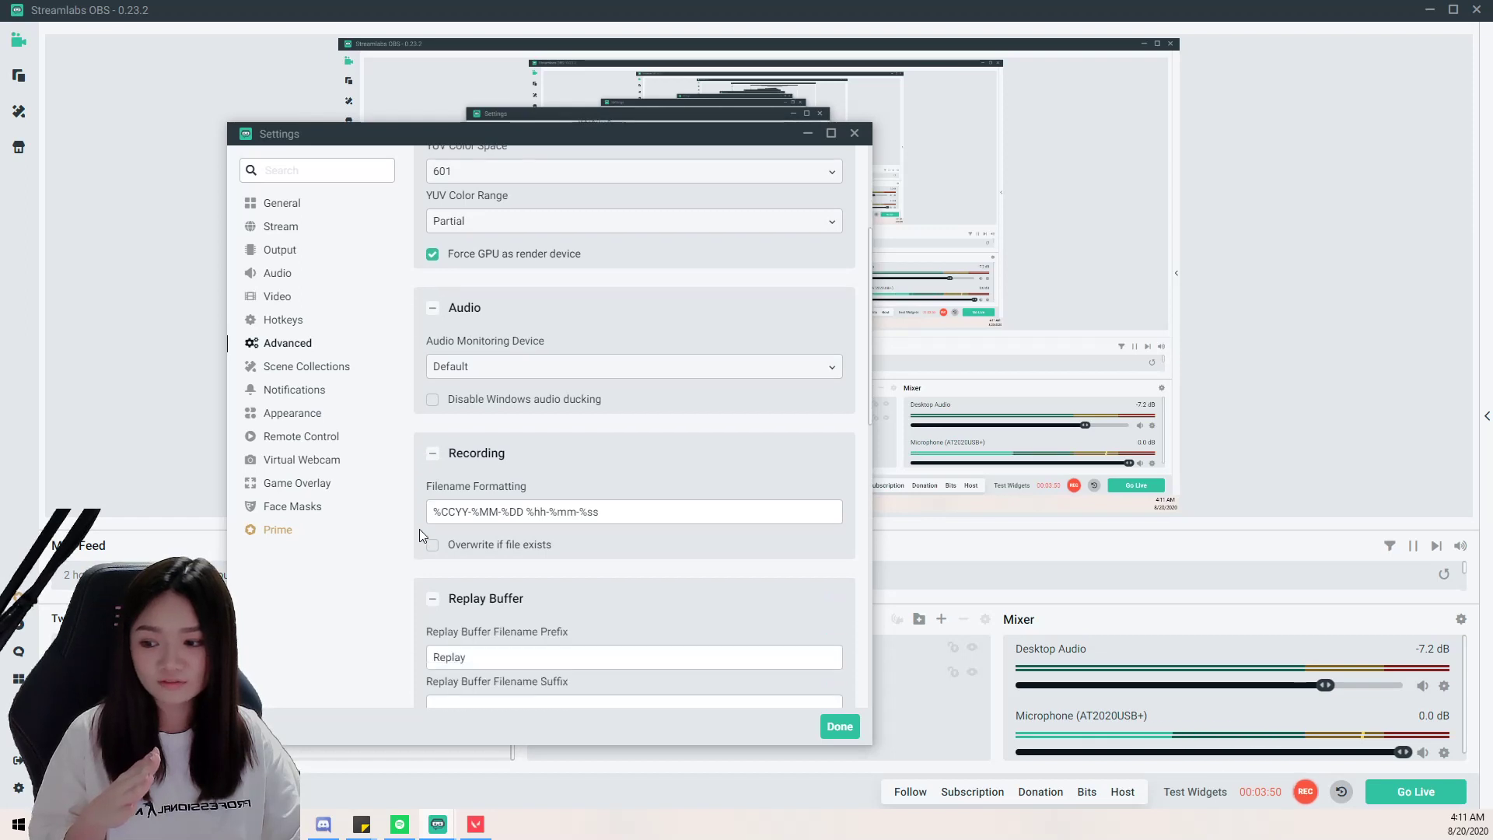
{"action": "scroll", "coordinate": [418, 529], "scroll_direction": "down", "scroll_amount": 5}
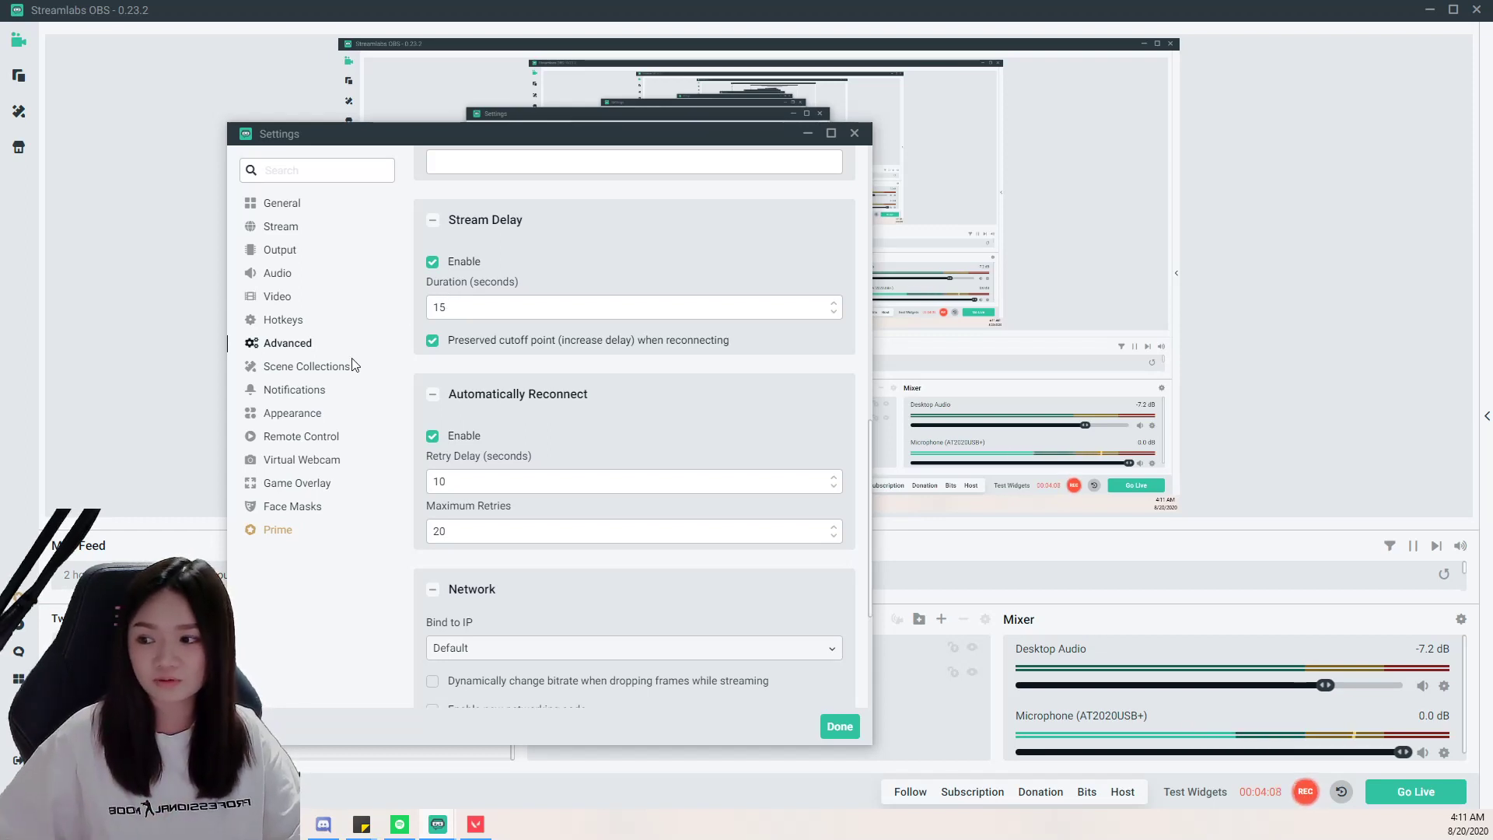
Skim the Scene Collections through Face Masks settings pages, then close Settings with Done
{"action": "left_click", "coordinate": [317, 377]}
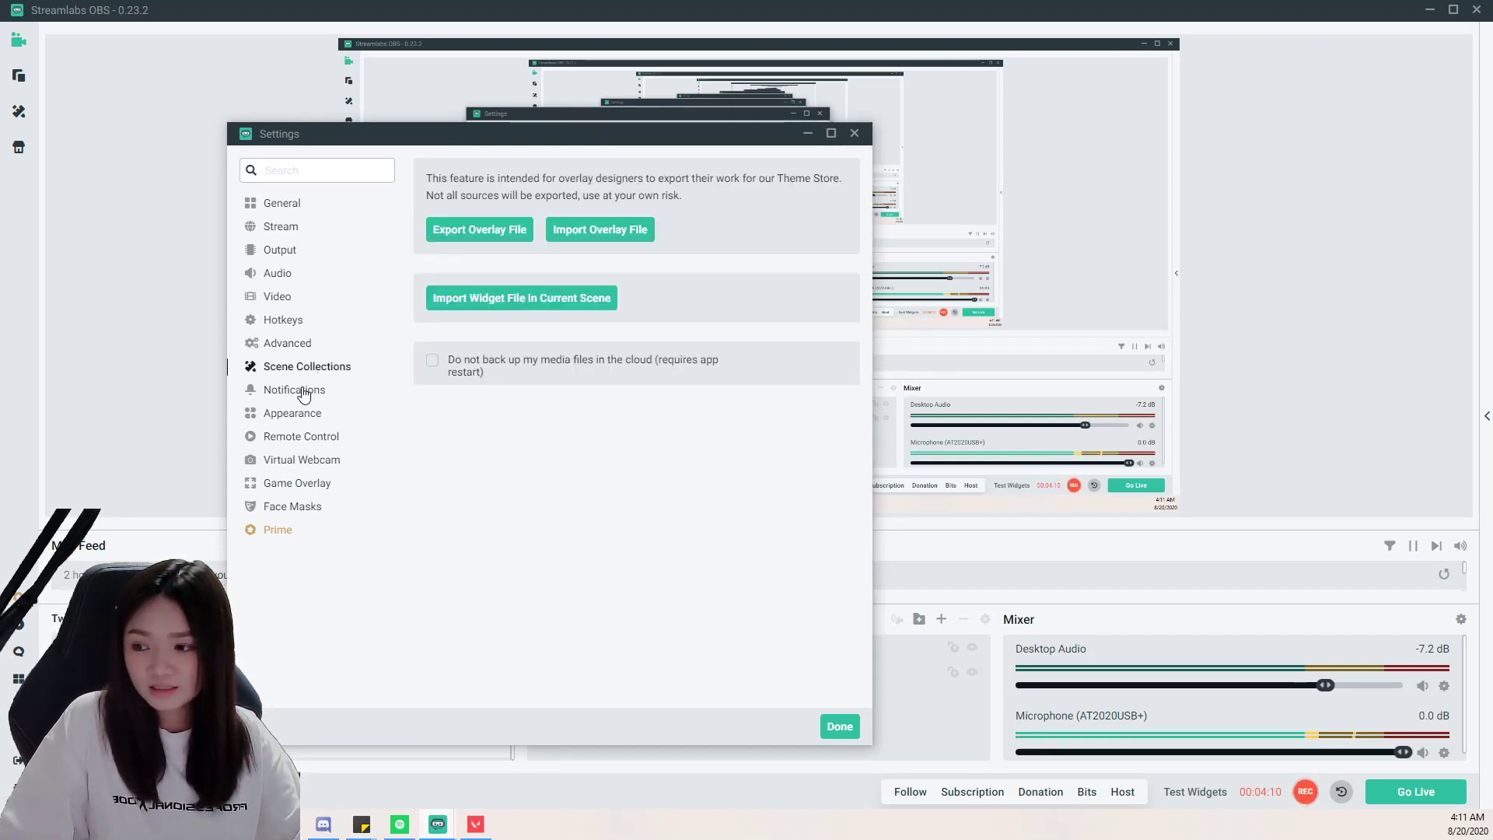
{"action": "left_click", "coordinate": [300, 391]}
{"action": "left_click", "coordinate": [293, 416]}
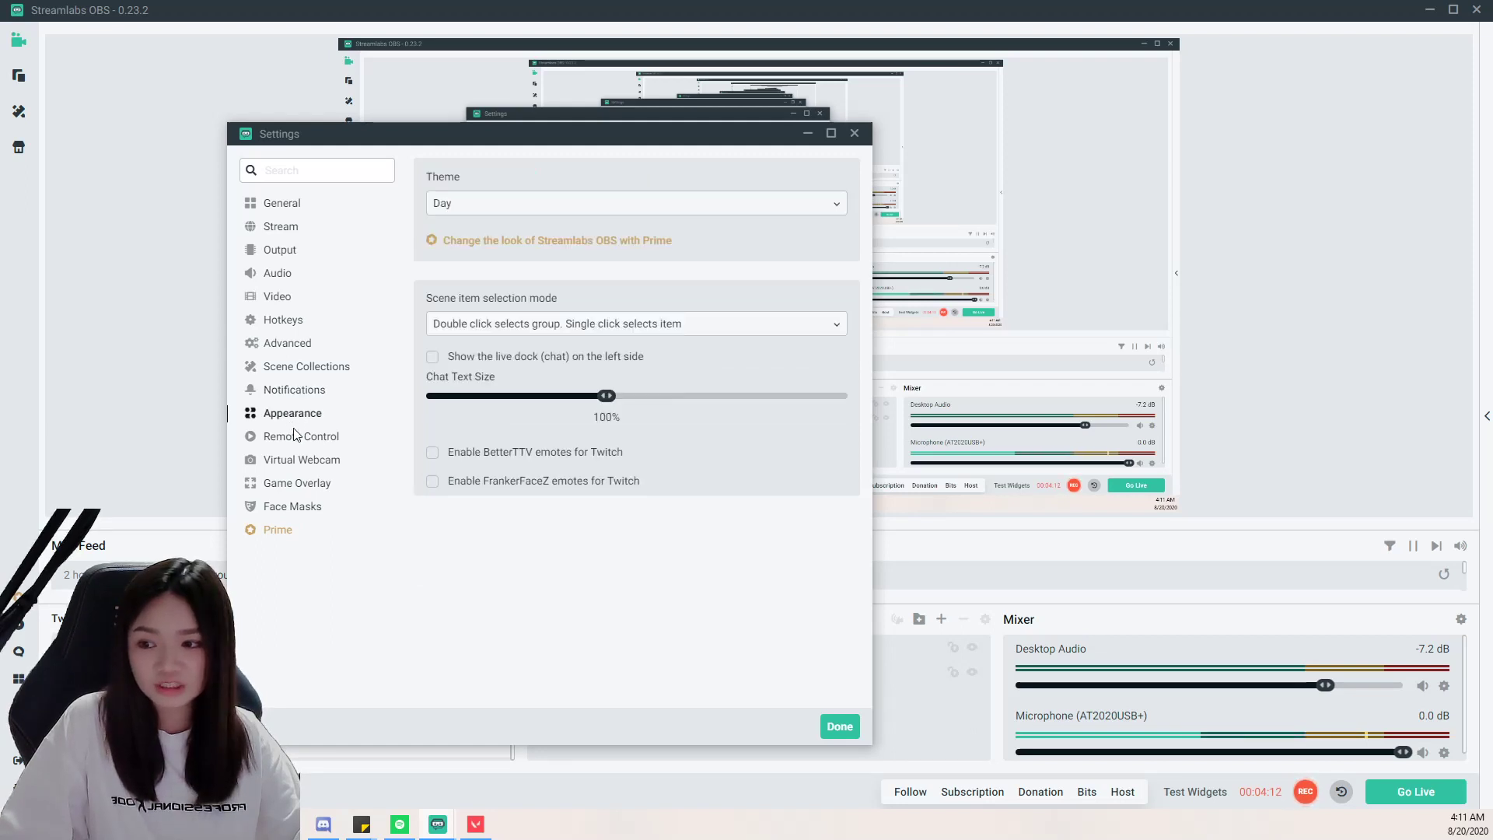
{"action": "left_click", "coordinate": [292, 438]}
{"action": "left_click", "coordinate": [294, 462]}
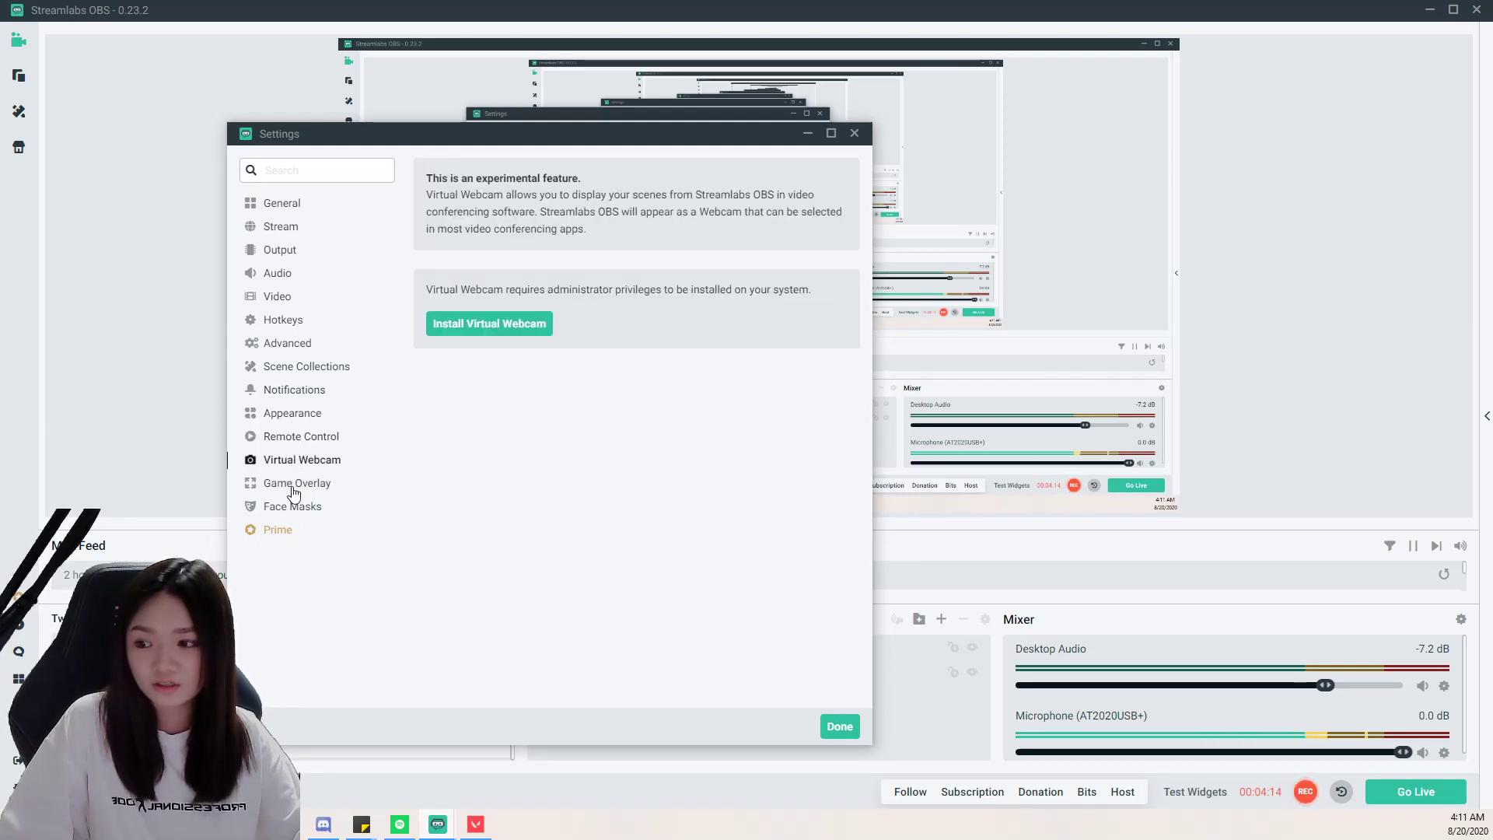
{"action": "left_click", "coordinate": [294, 490]}
{"action": "left_click", "coordinate": [290, 509]}
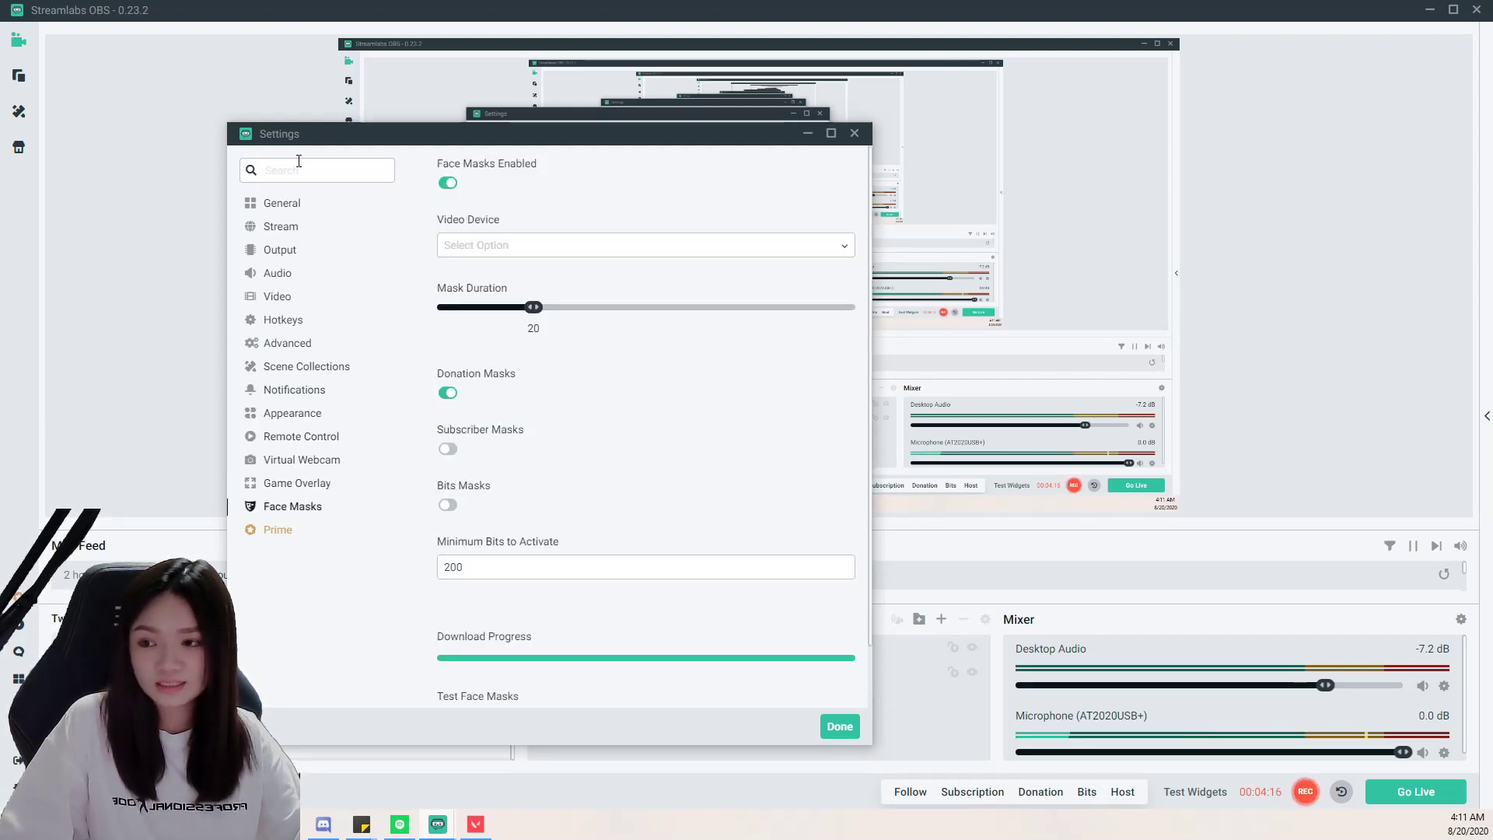
{"action": "left_click", "coordinate": [840, 727]}
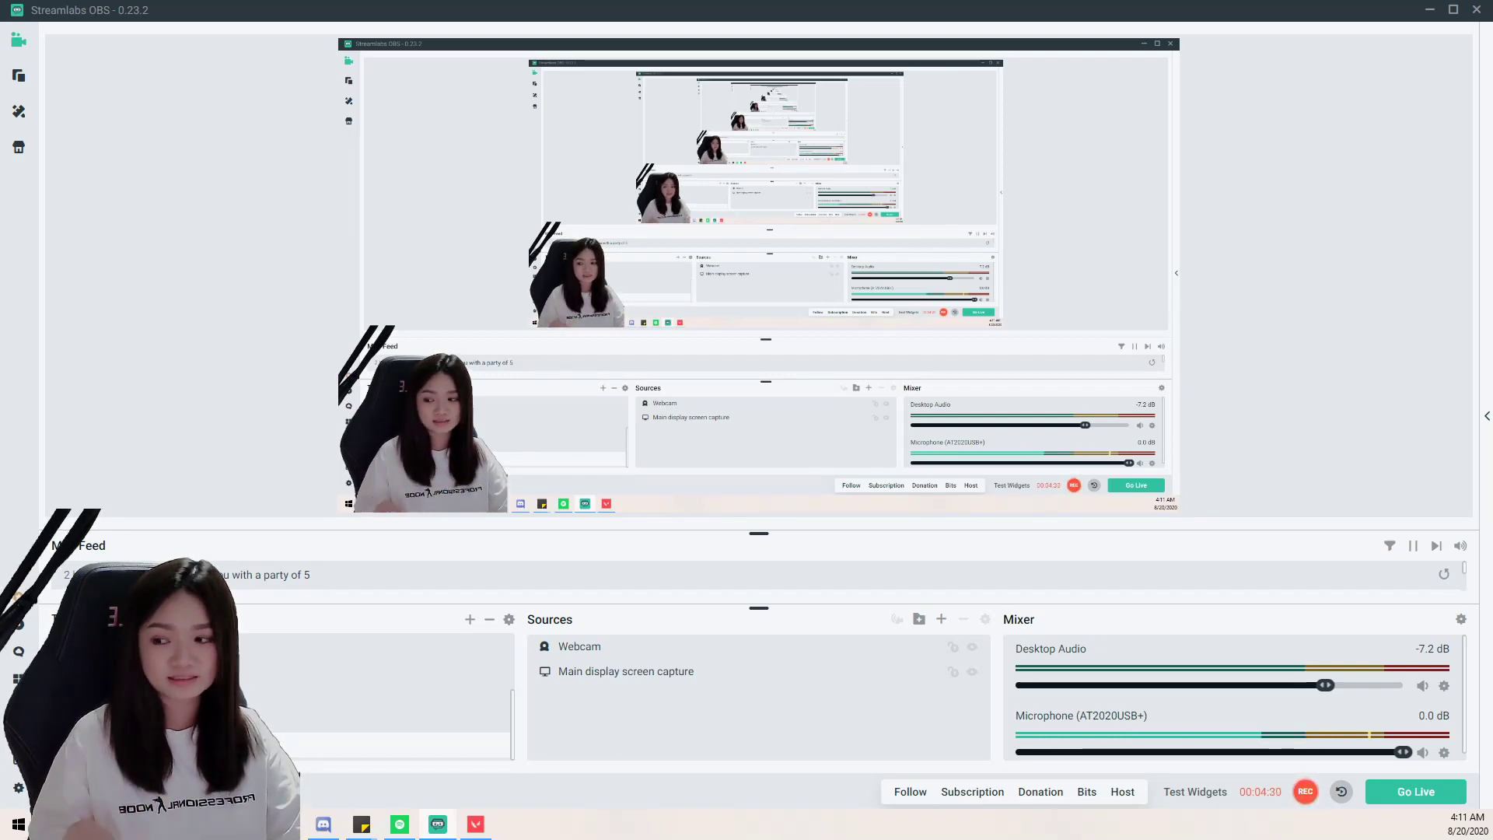
Select the Webcam and Main display screen capture sources, then open the Add Source catalogue
{"action": "scroll", "coordinate": [280, 696], "scroll_direction": "up", "scroll_amount": 3}
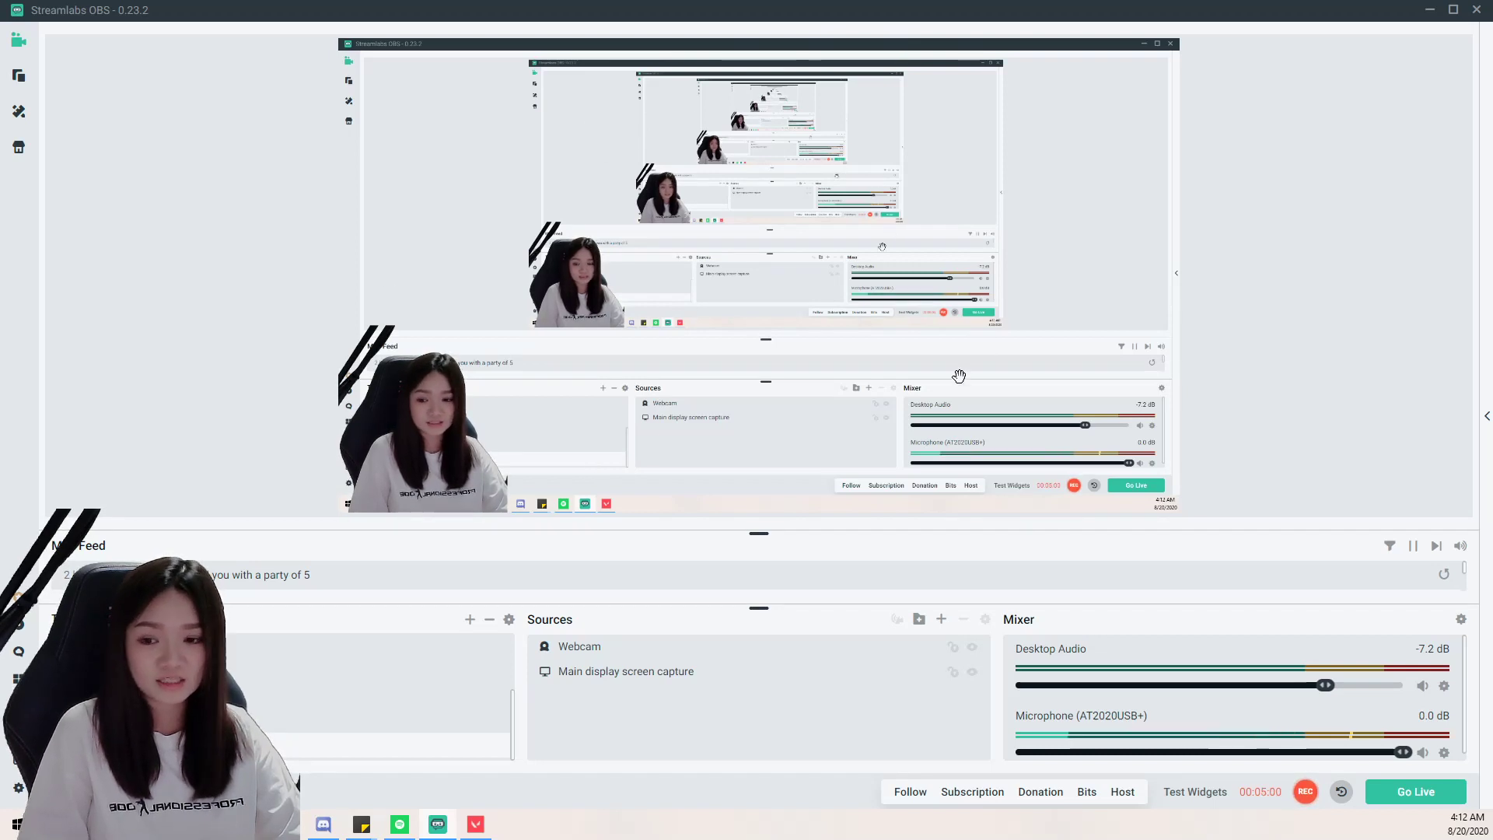
{"action": "left_click", "coordinate": [633, 653]}
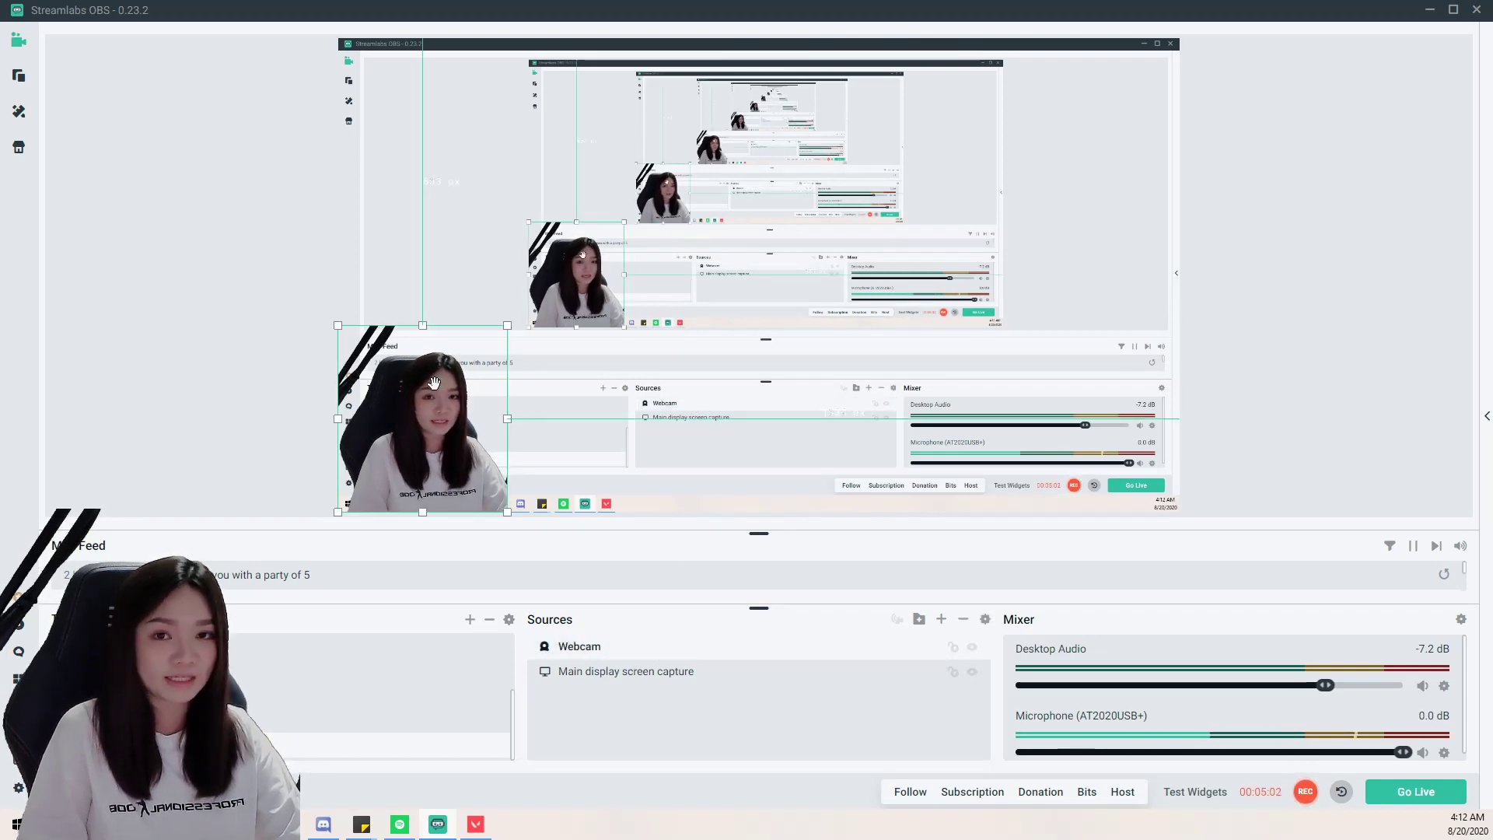
{"action": "left_click", "coordinate": [595, 682]}
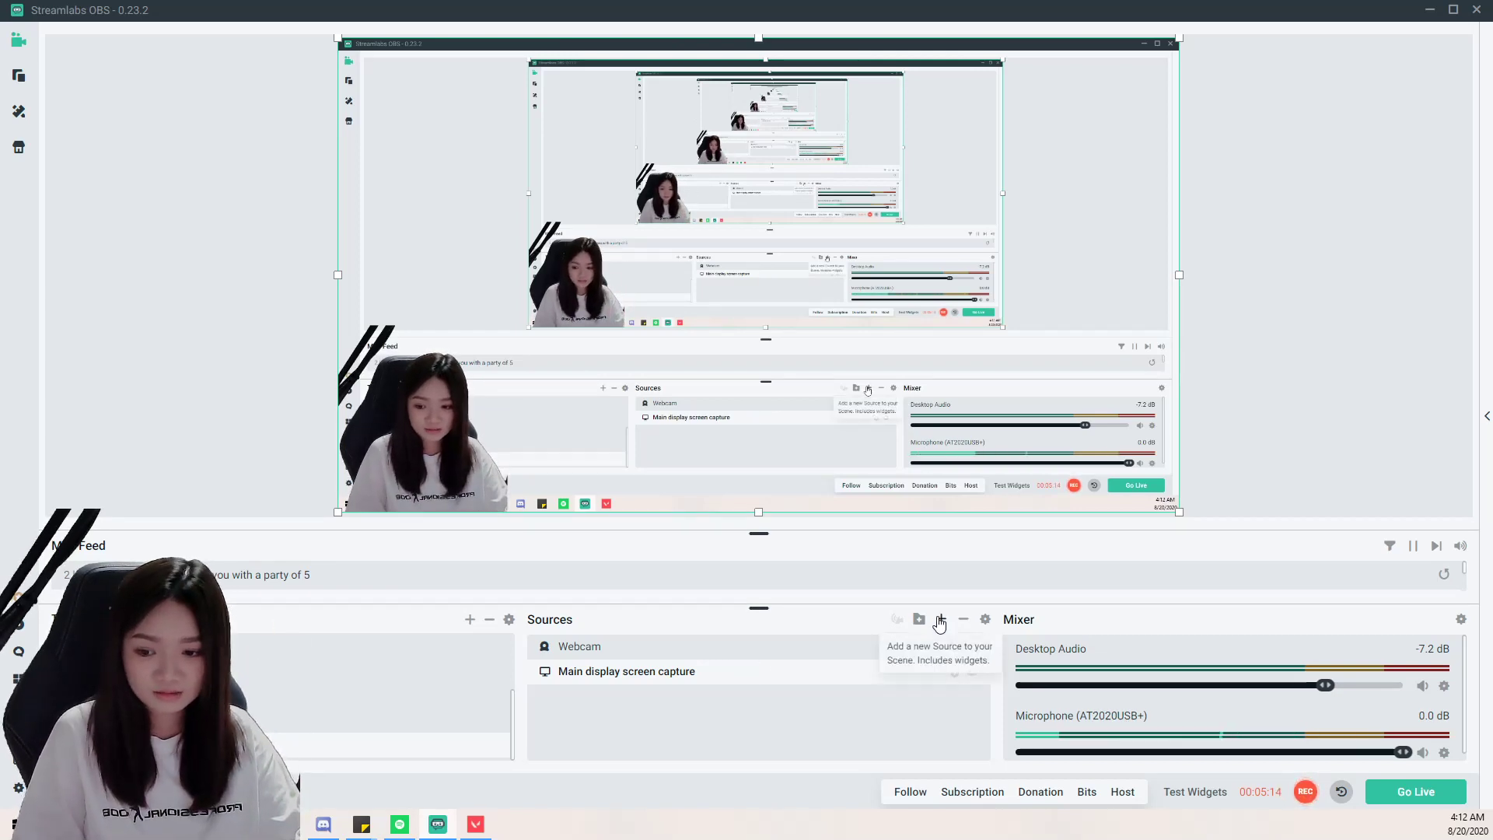
{"action": "left_click", "coordinate": [939, 619]}
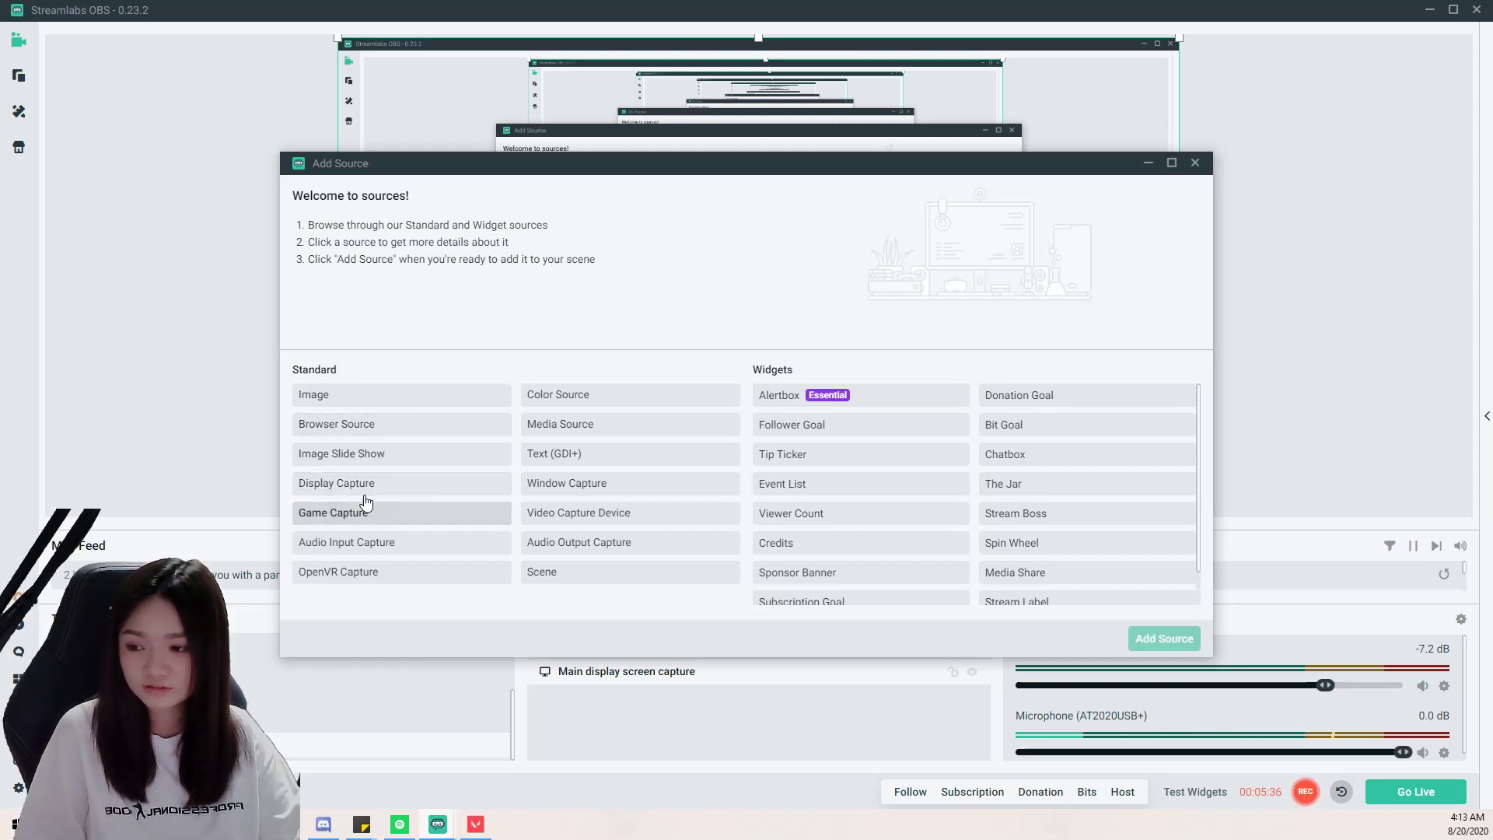
Add a fresh Game Capture source named Game Capture (1) and select it in the scene
{"action": "left_click", "coordinate": [377, 519]}
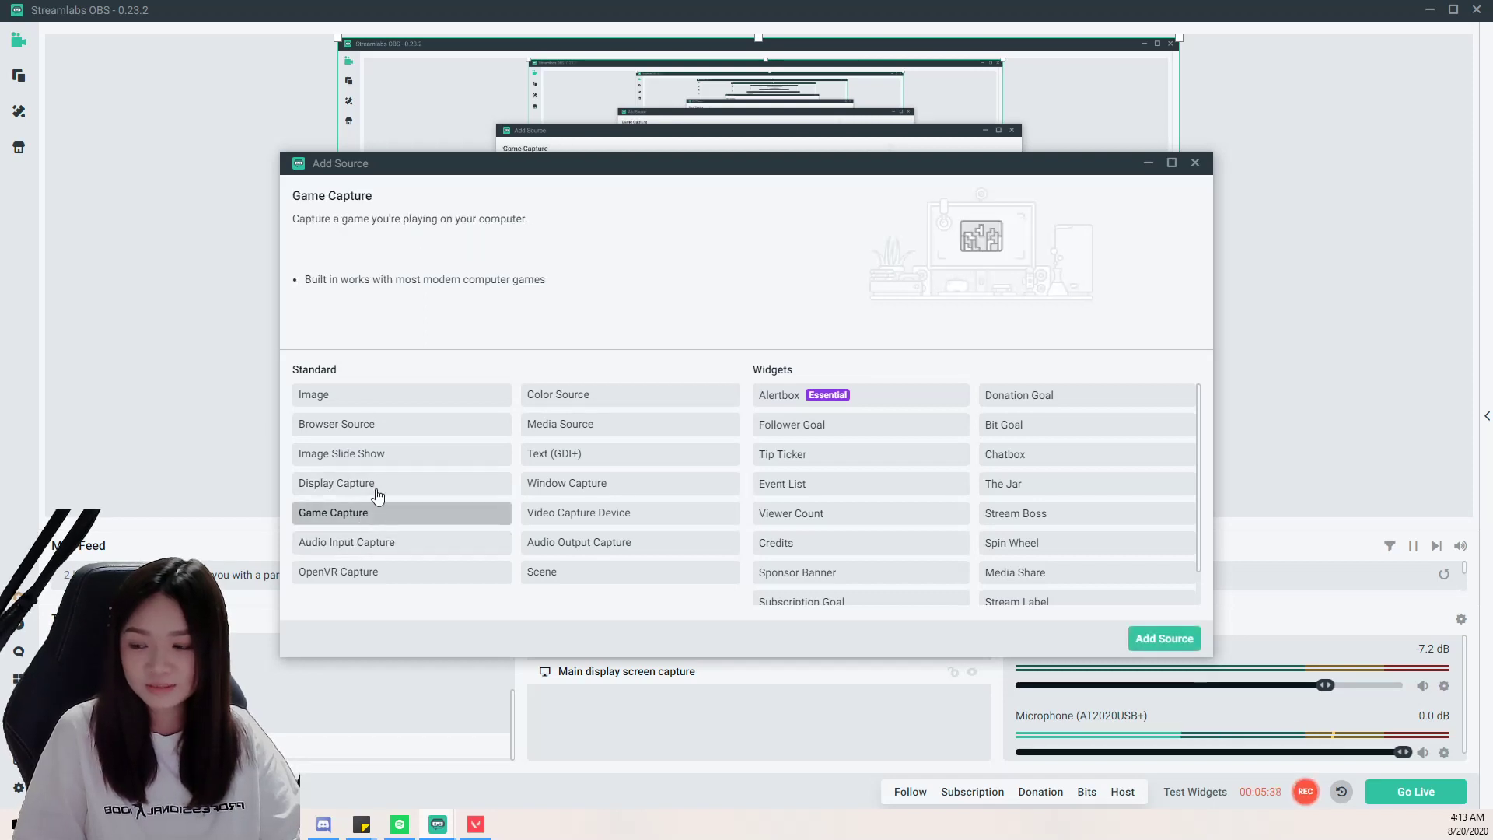
{"action": "left_click", "coordinate": [1148, 636]}
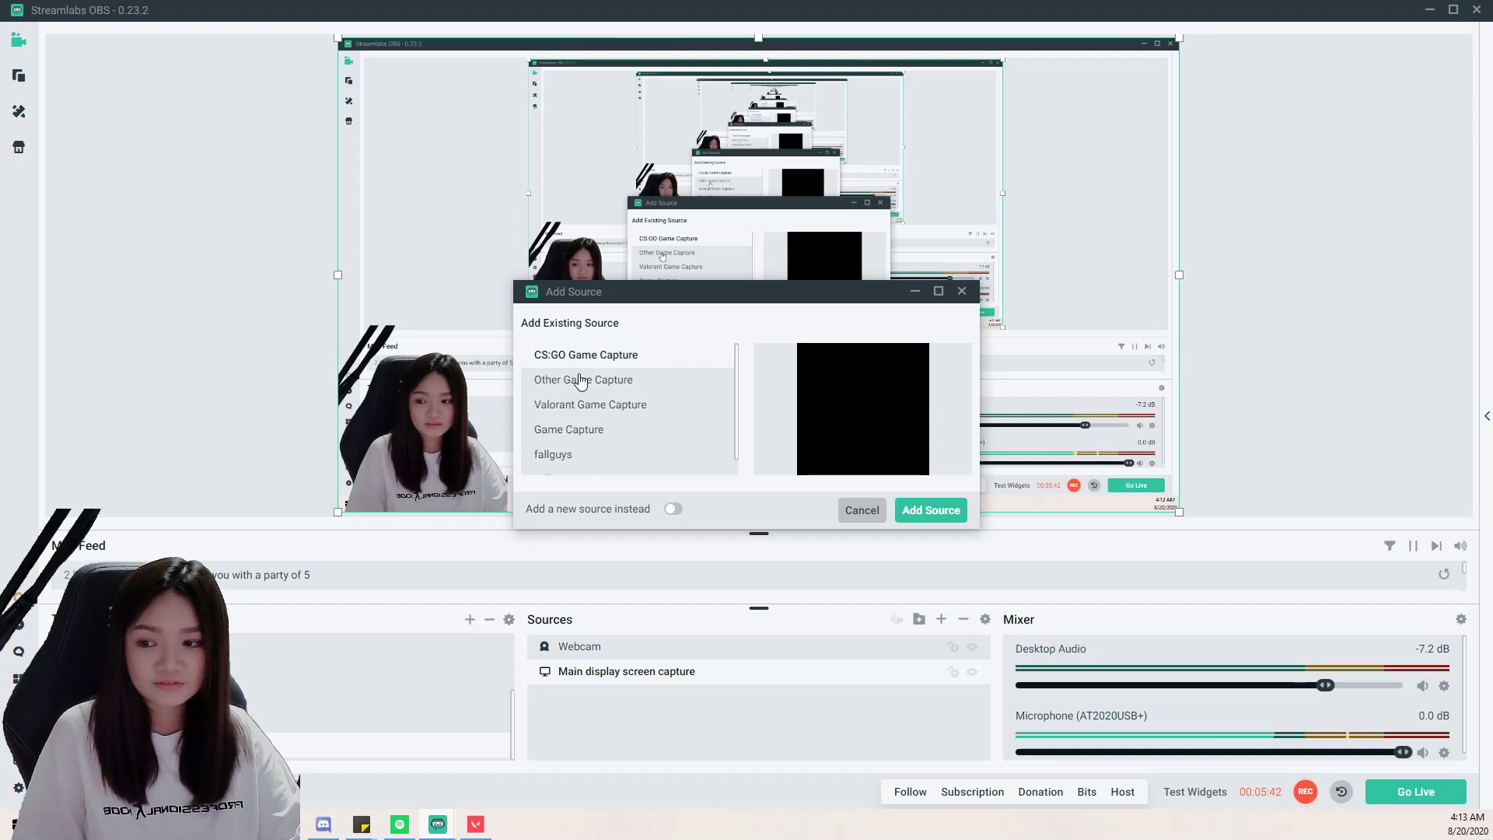
{"action": "scroll", "coordinate": [579, 440], "scroll_direction": "down", "scroll_amount": 1}
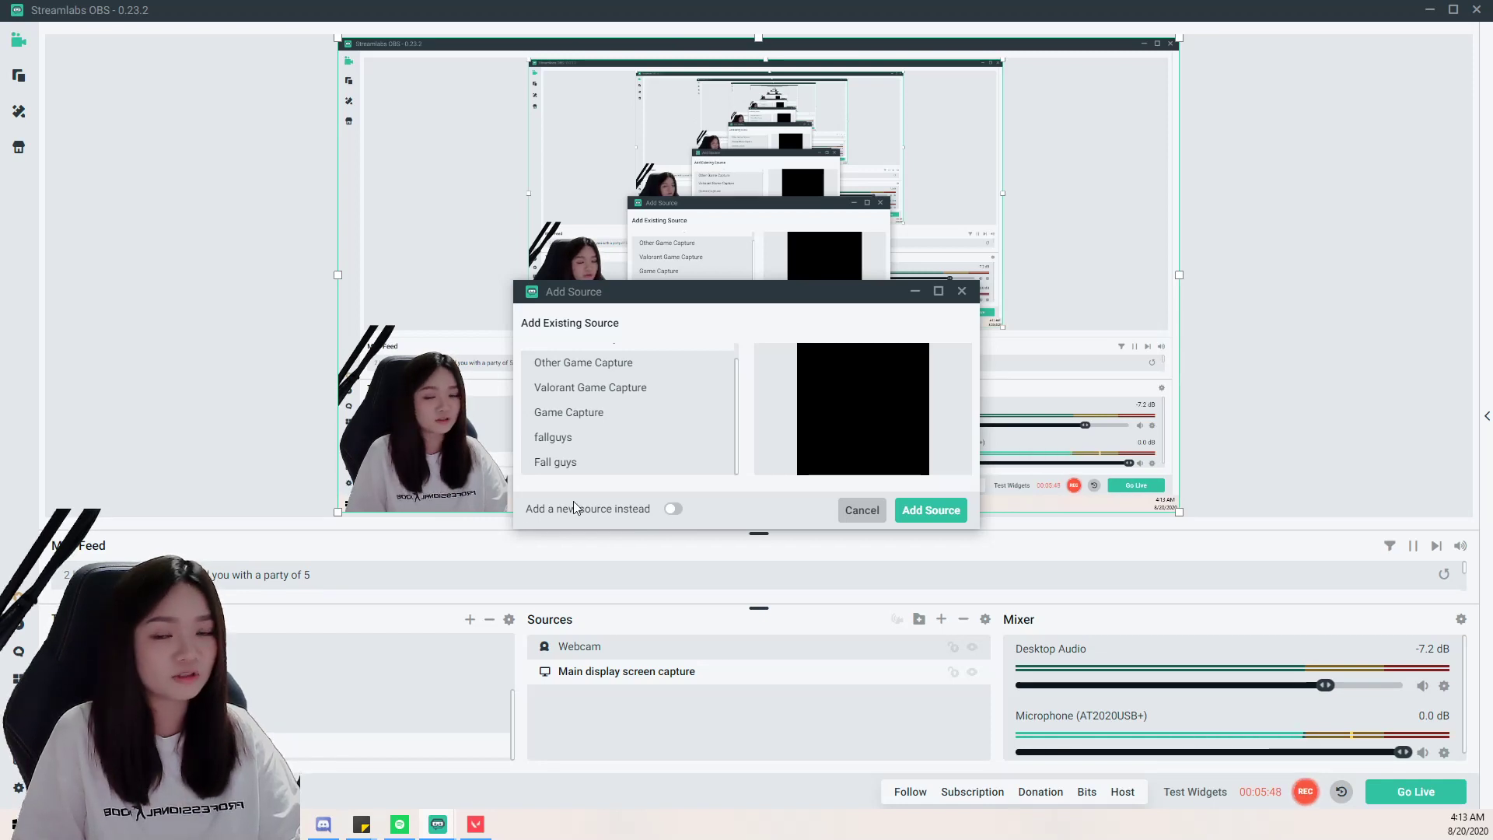
{"action": "left_click", "coordinate": [674, 510]}
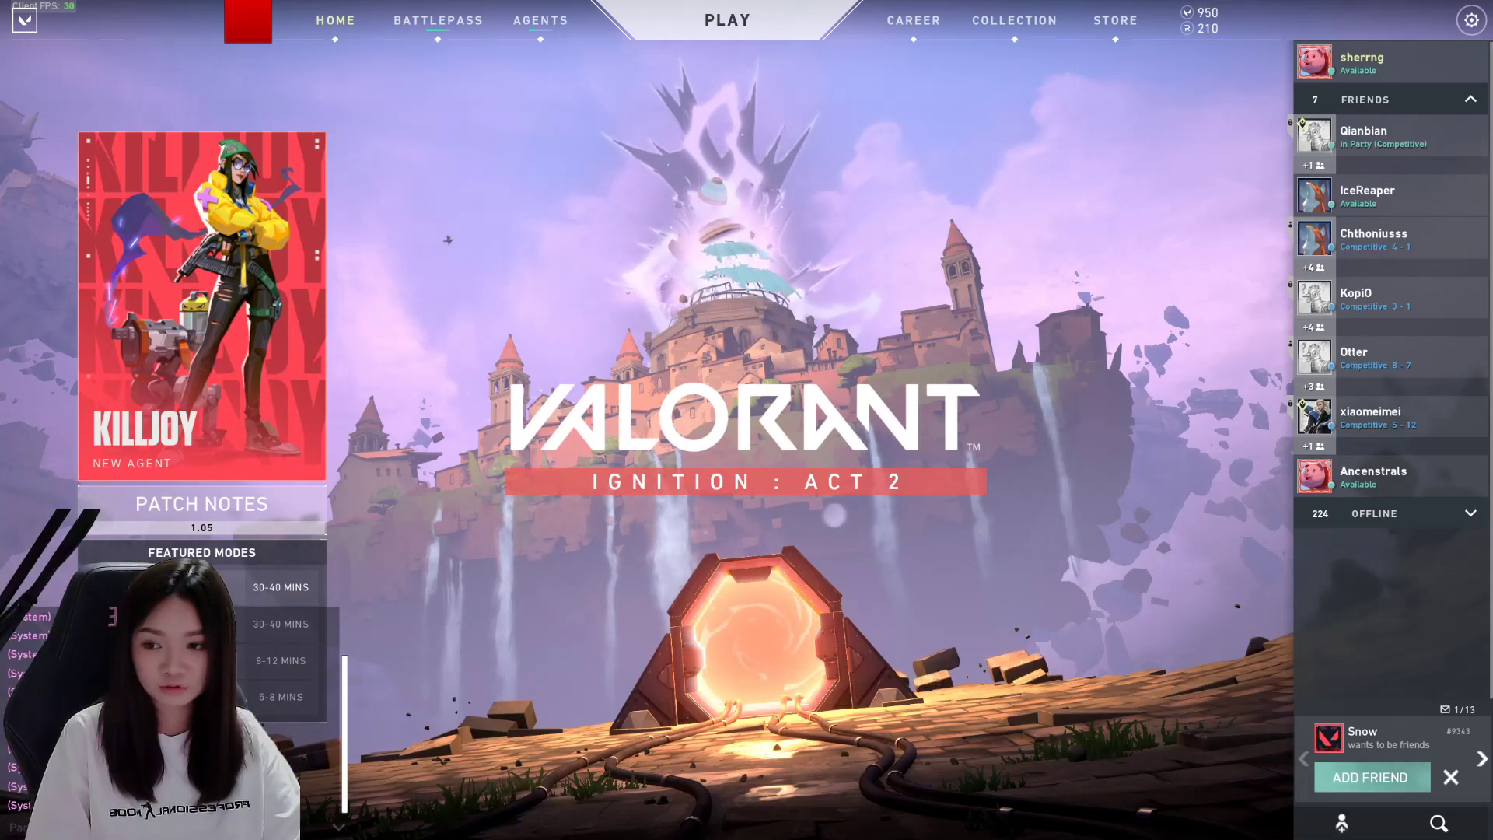
{"action": "key", "text": "alt+Tab"}
{"action": "left_click", "coordinate": [679, 709]}
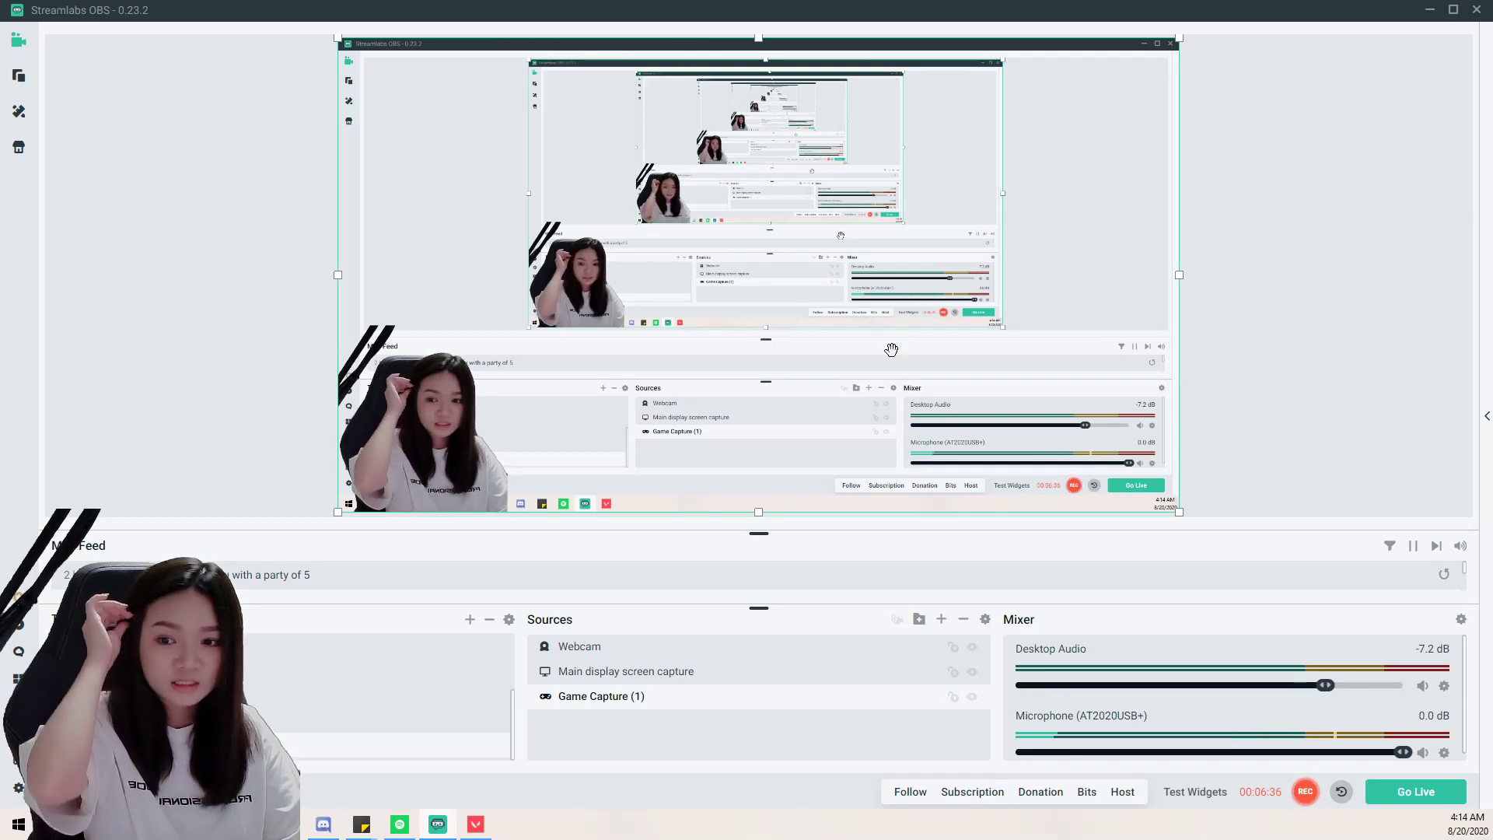
Pick the Alertbox widget from the source catalogue and proceed to add it
{"action": "left_click", "coordinate": [940, 620]}
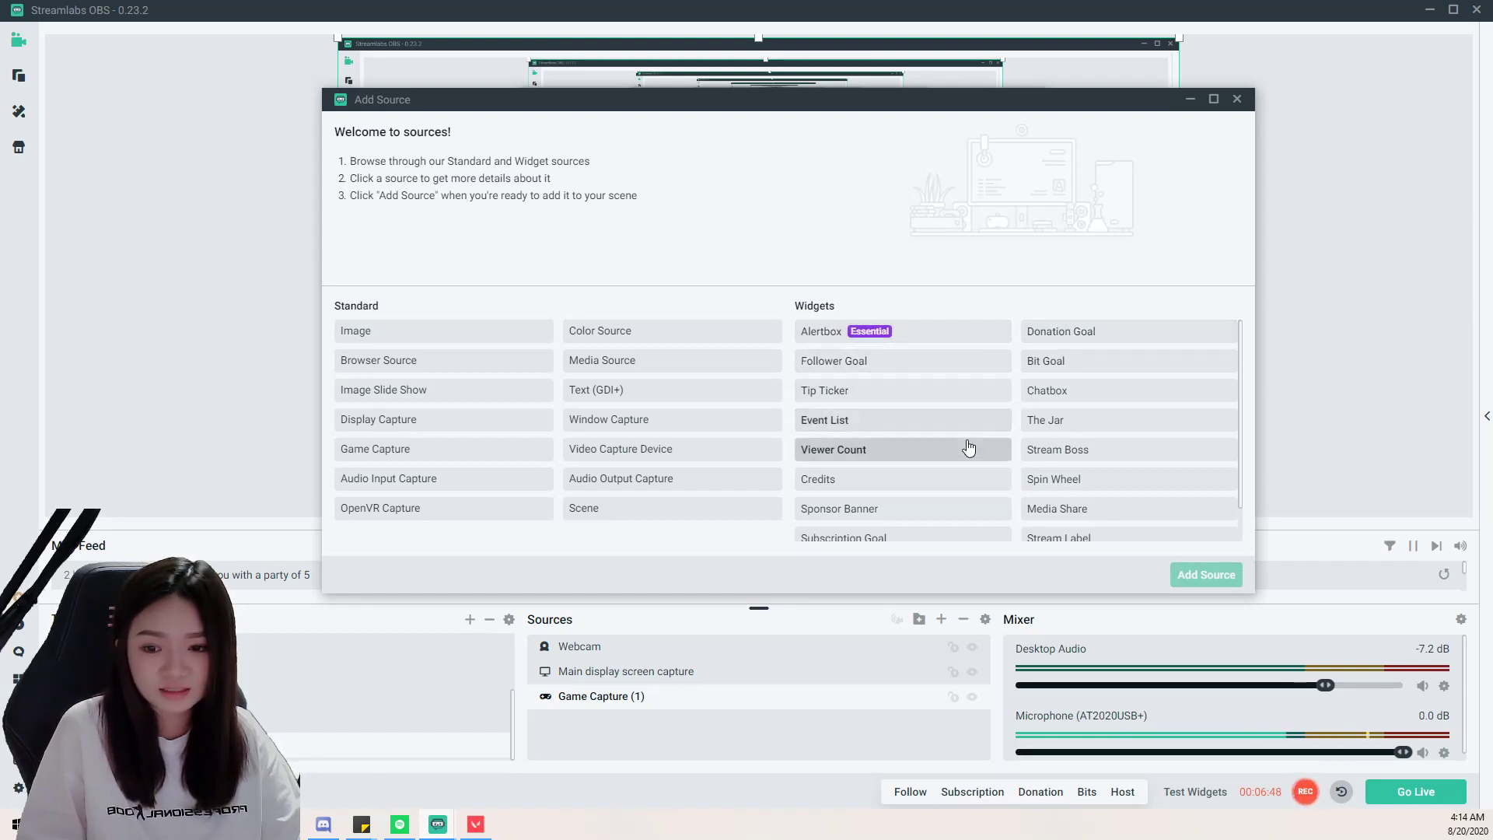
{"action": "scroll", "coordinate": [964, 452], "scroll_direction": "down", "scroll_amount": 2}
{"action": "scroll", "coordinate": [920, 472], "scroll_direction": "up", "scroll_amount": 2}
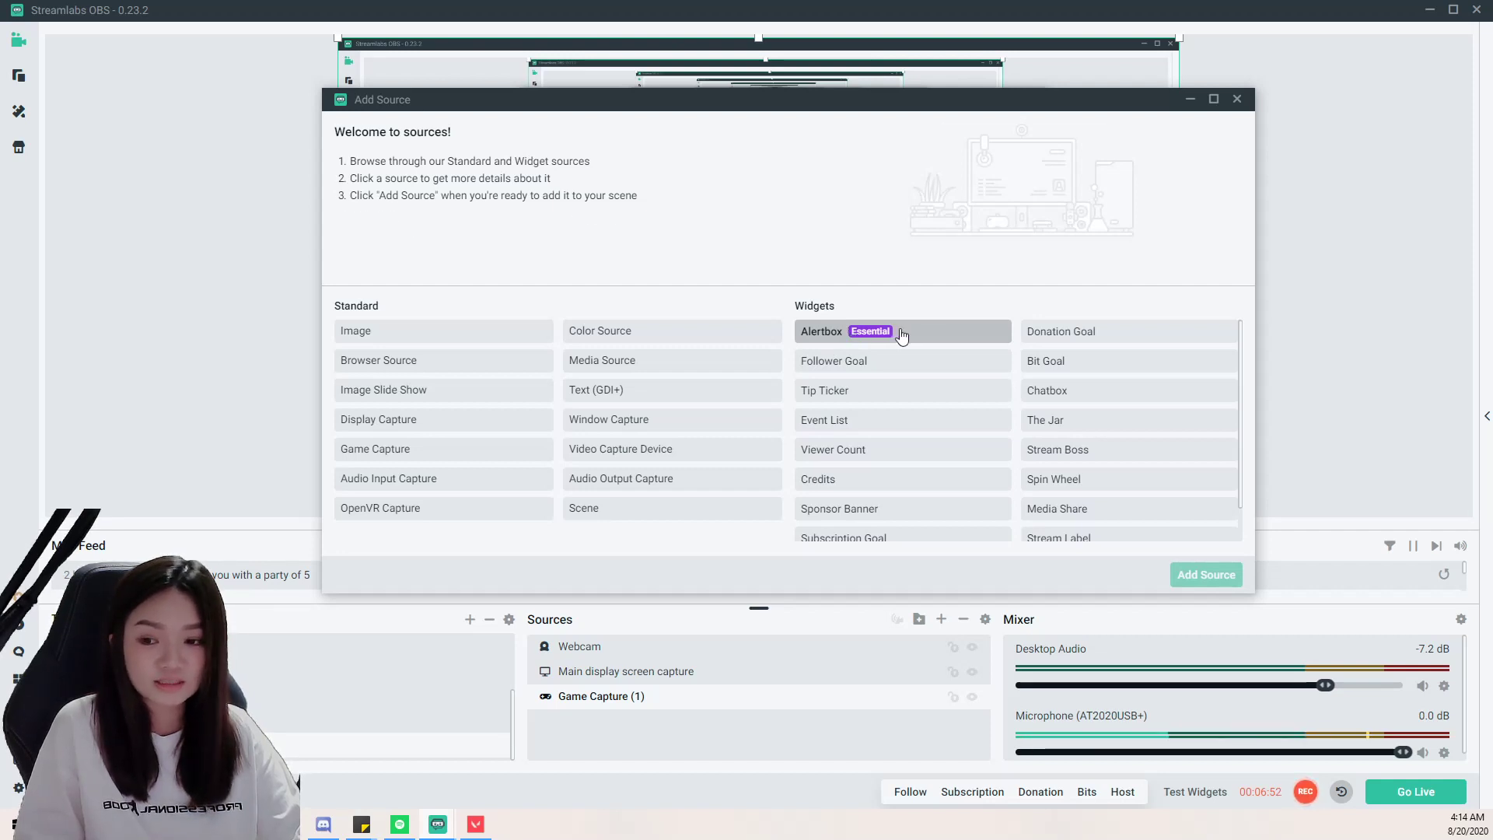
{"action": "left_click", "coordinate": [901, 335]}
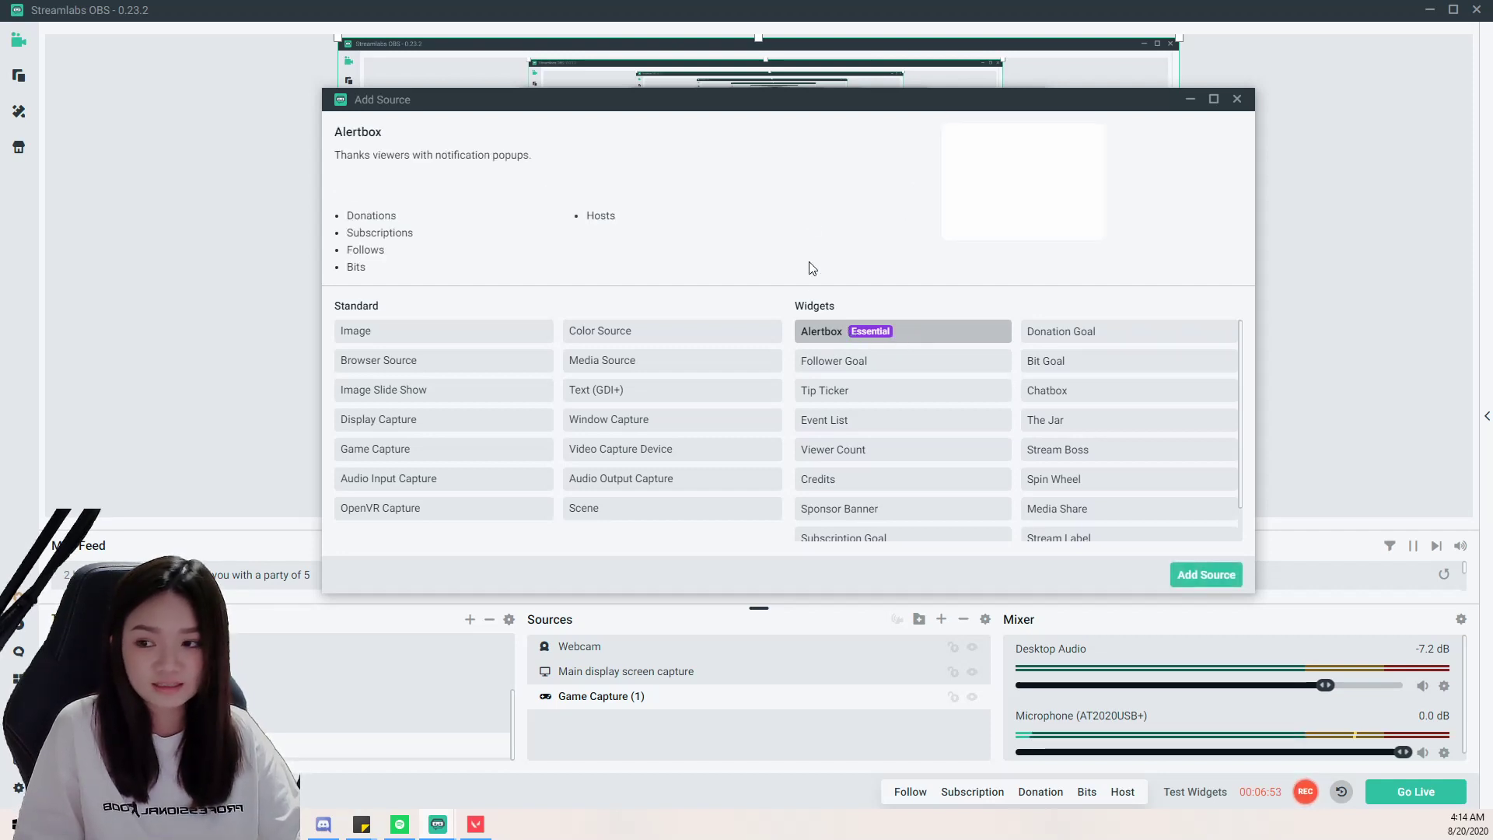
{"action": "left_click", "coordinate": [1221, 583]}
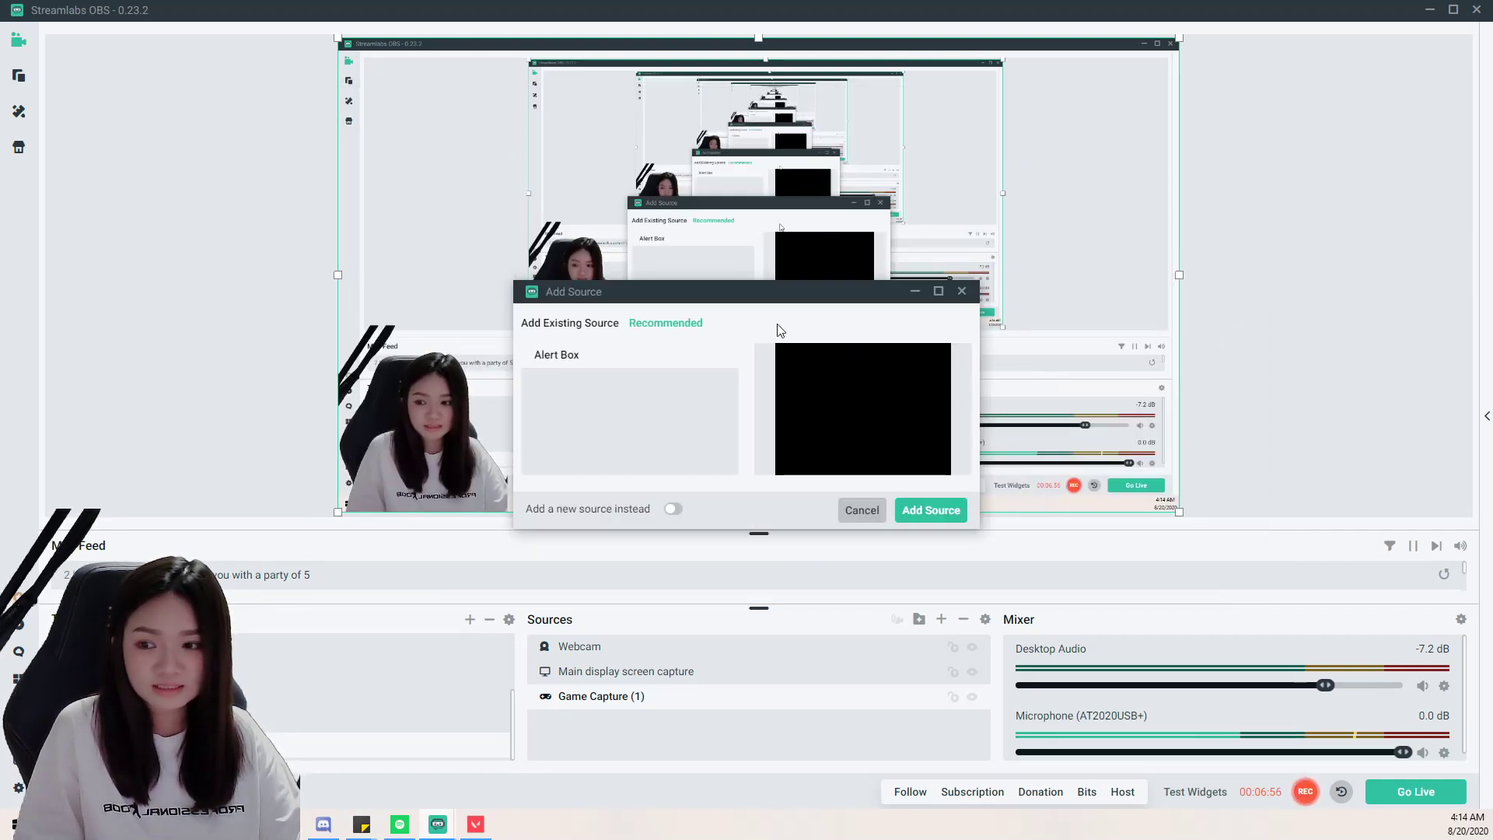
Create a new Alertbox source named Alertbox rather than reusing the existing Alert Box
{"action": "left_click_drag", "start_coordinate": [781, 301], "coordinate": [806, 294]}
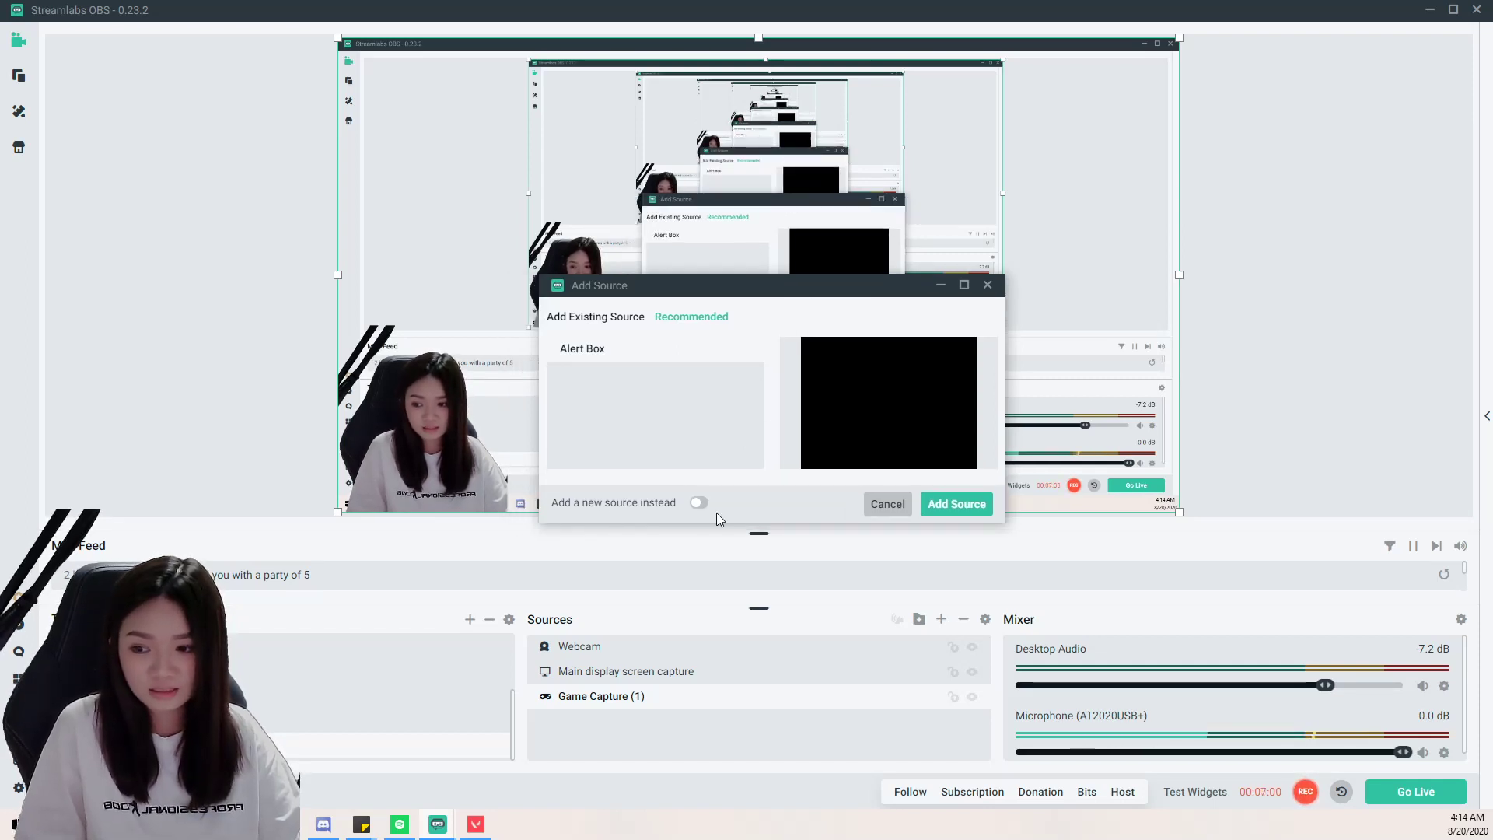
{"action": "left_click", "coordinate": [699, 503]}
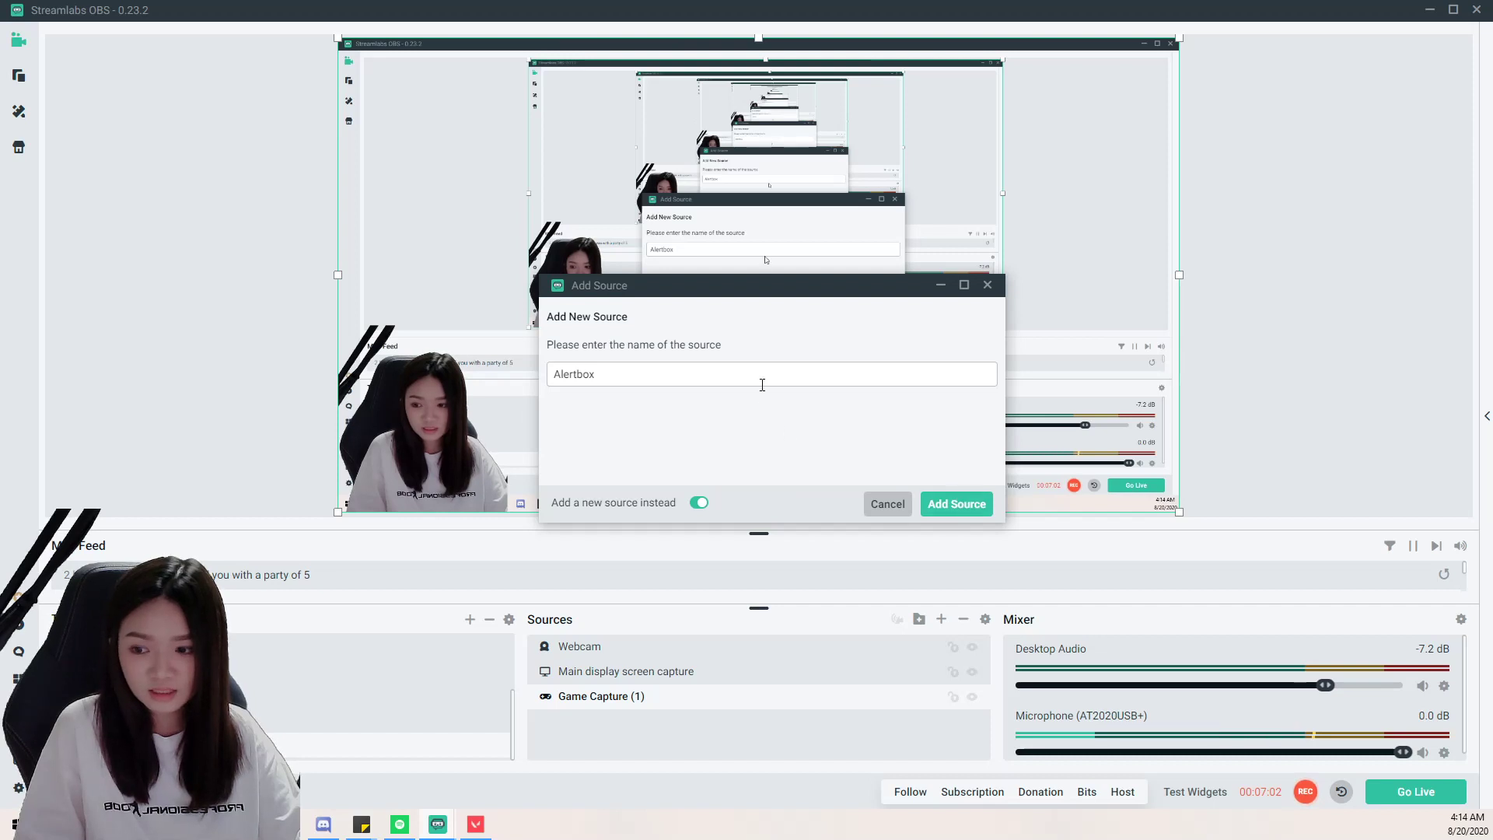
{"action": "left_click", "coordinate": [974, 506]}
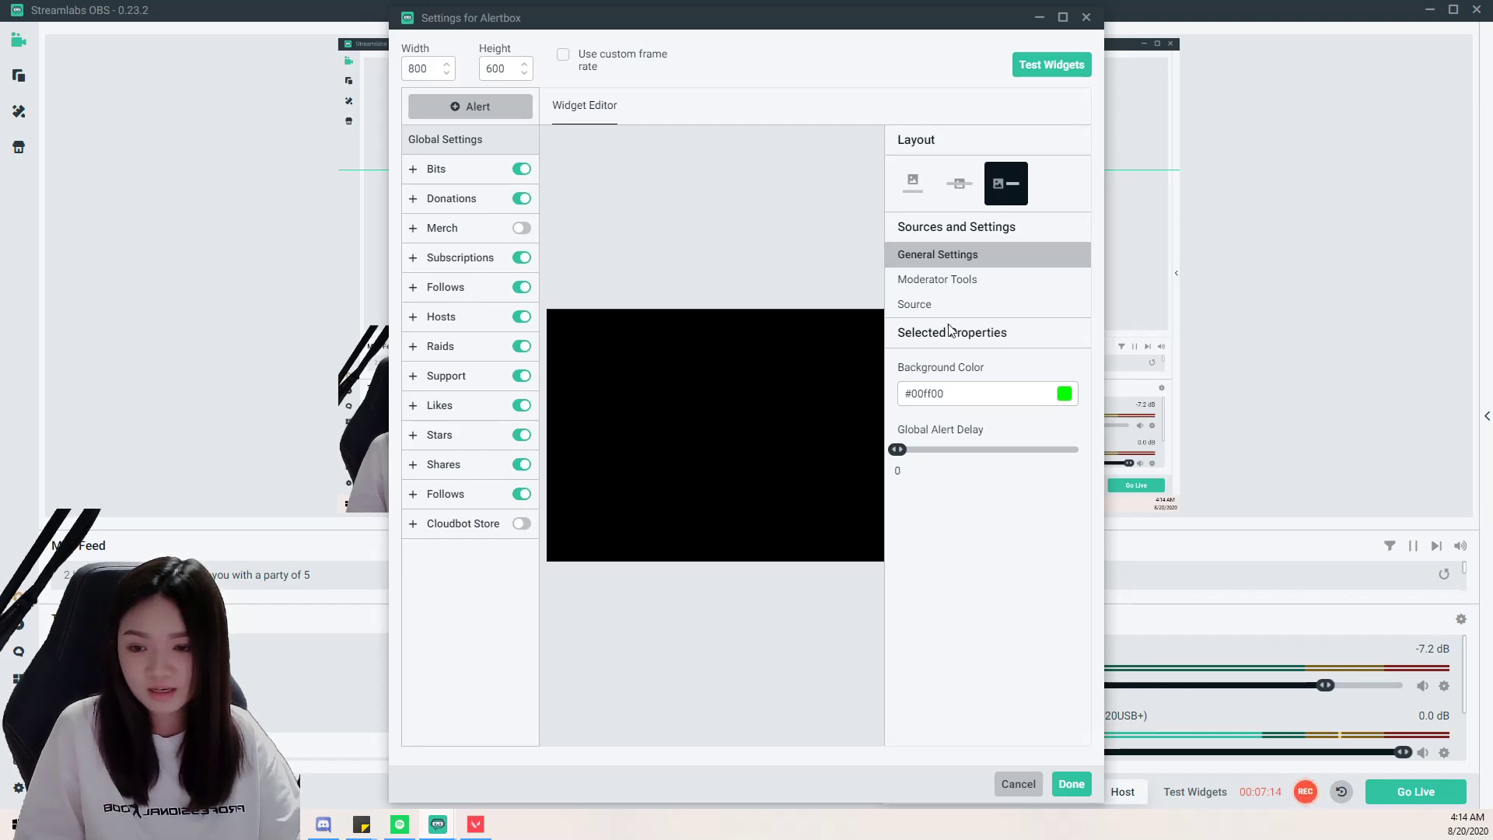
Keep the default Alertbox settings and close its settings window
{"action": "left_click", "coordinate": [1073, 784]}
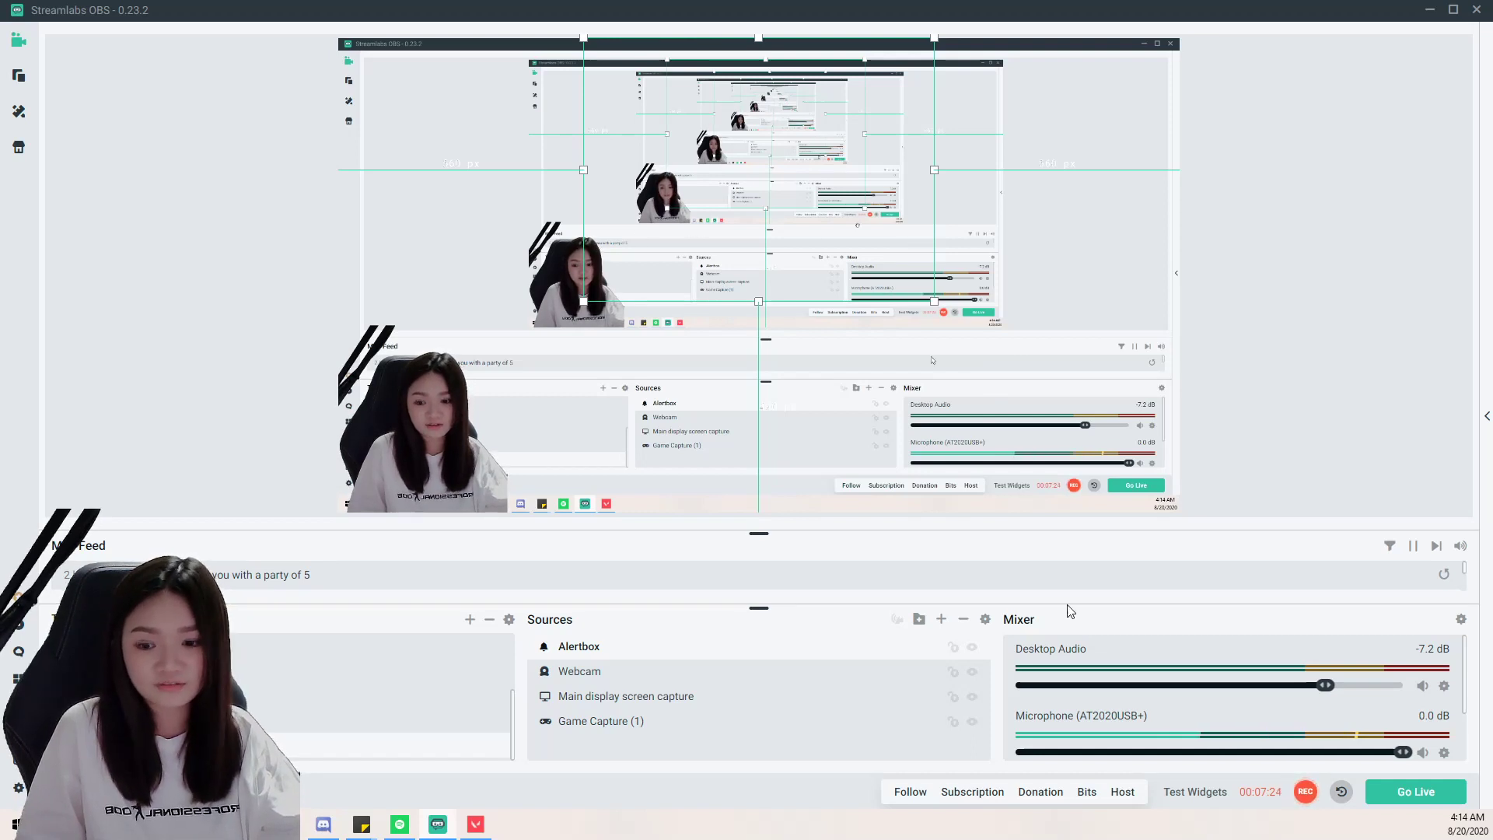
Fire test Follow and Subscription alerts over the scene preview
{"action": "left_click", "coordinate": [1210, 801]}
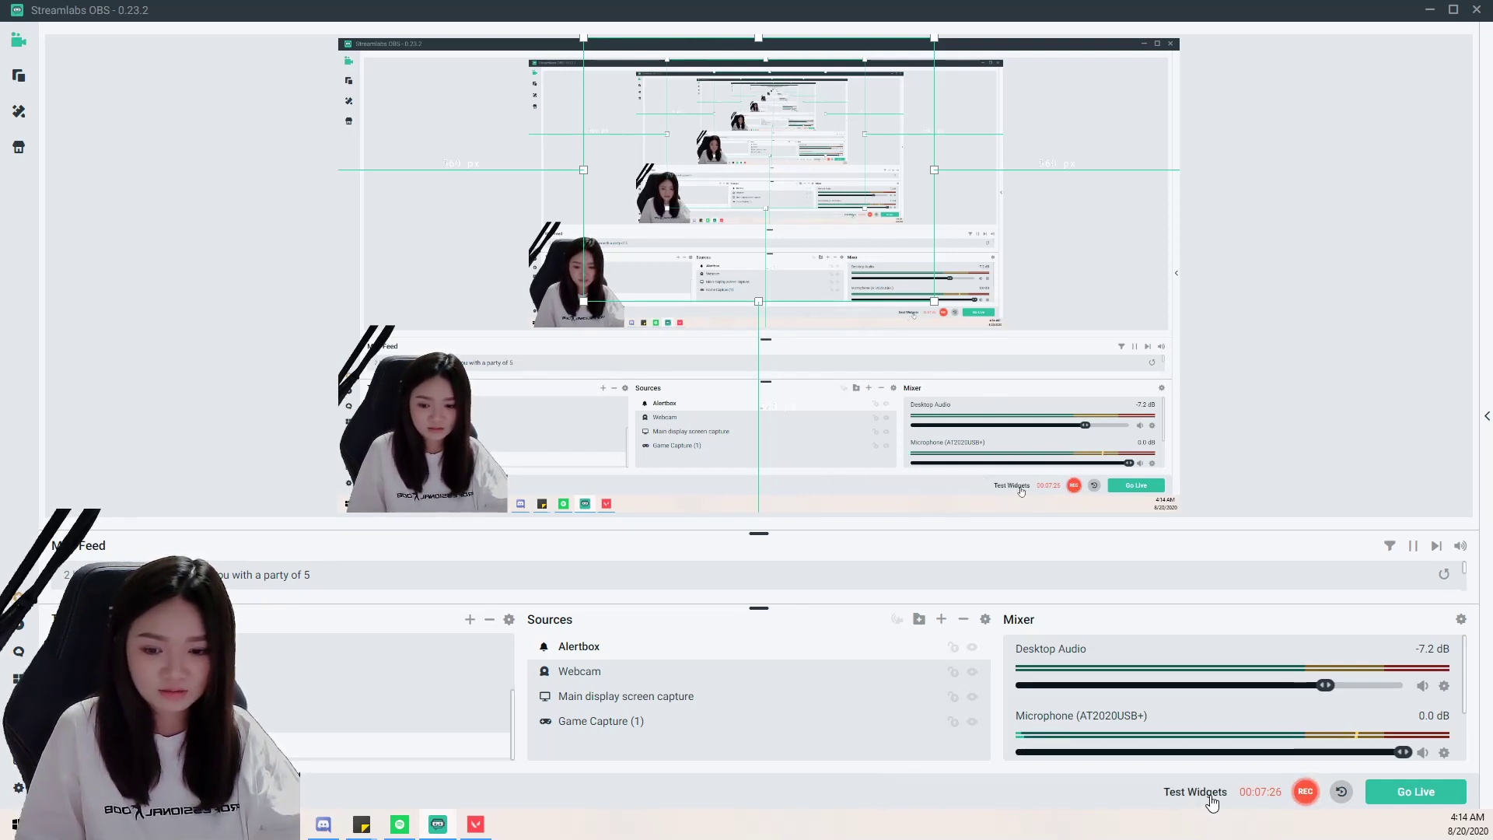
{"action": "left_click", "coordinate": [1211, 801]}
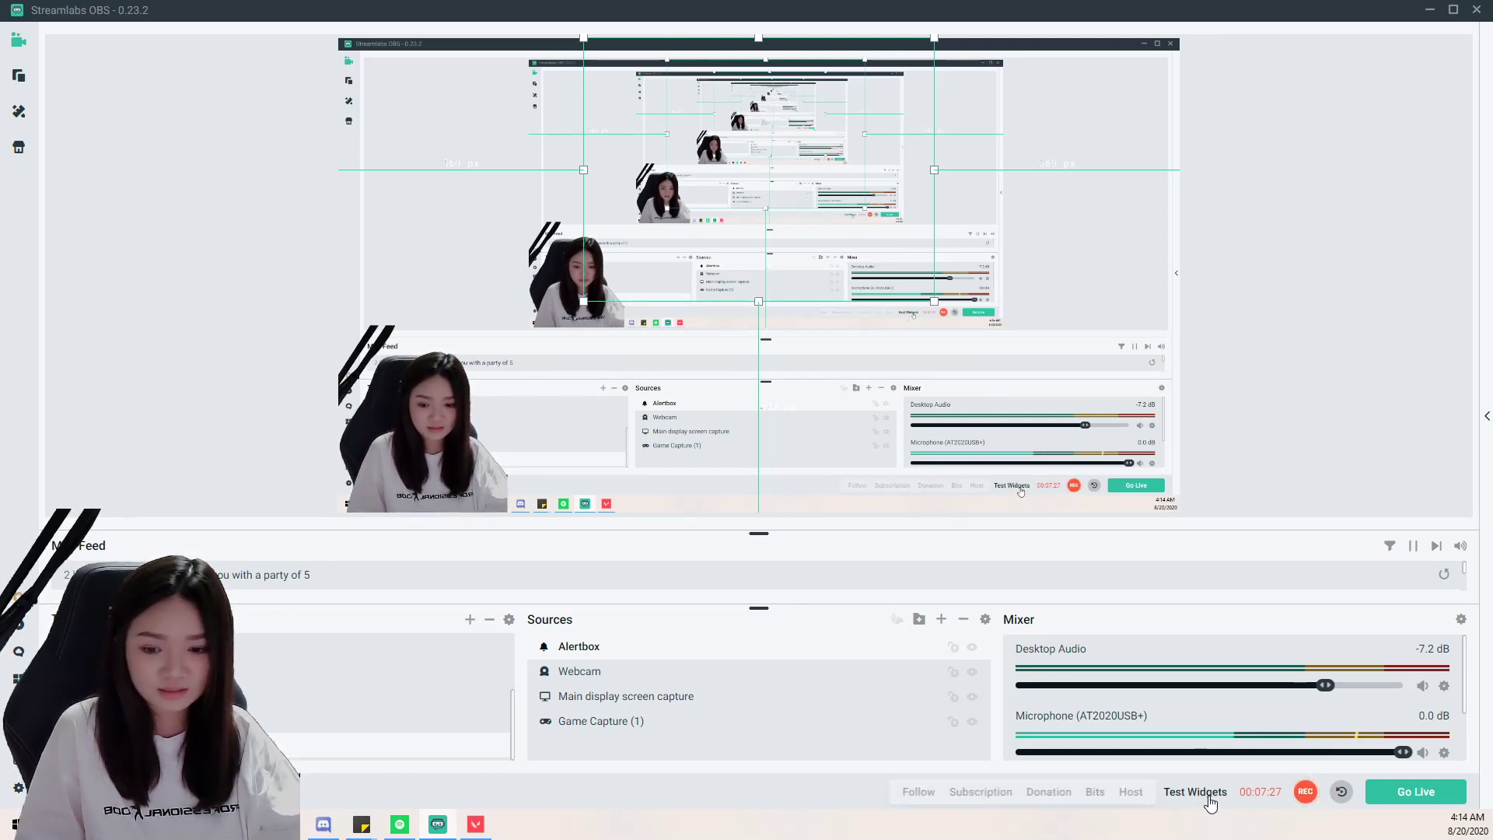
{"action": "left_click", "coordinate": [921, 800]}
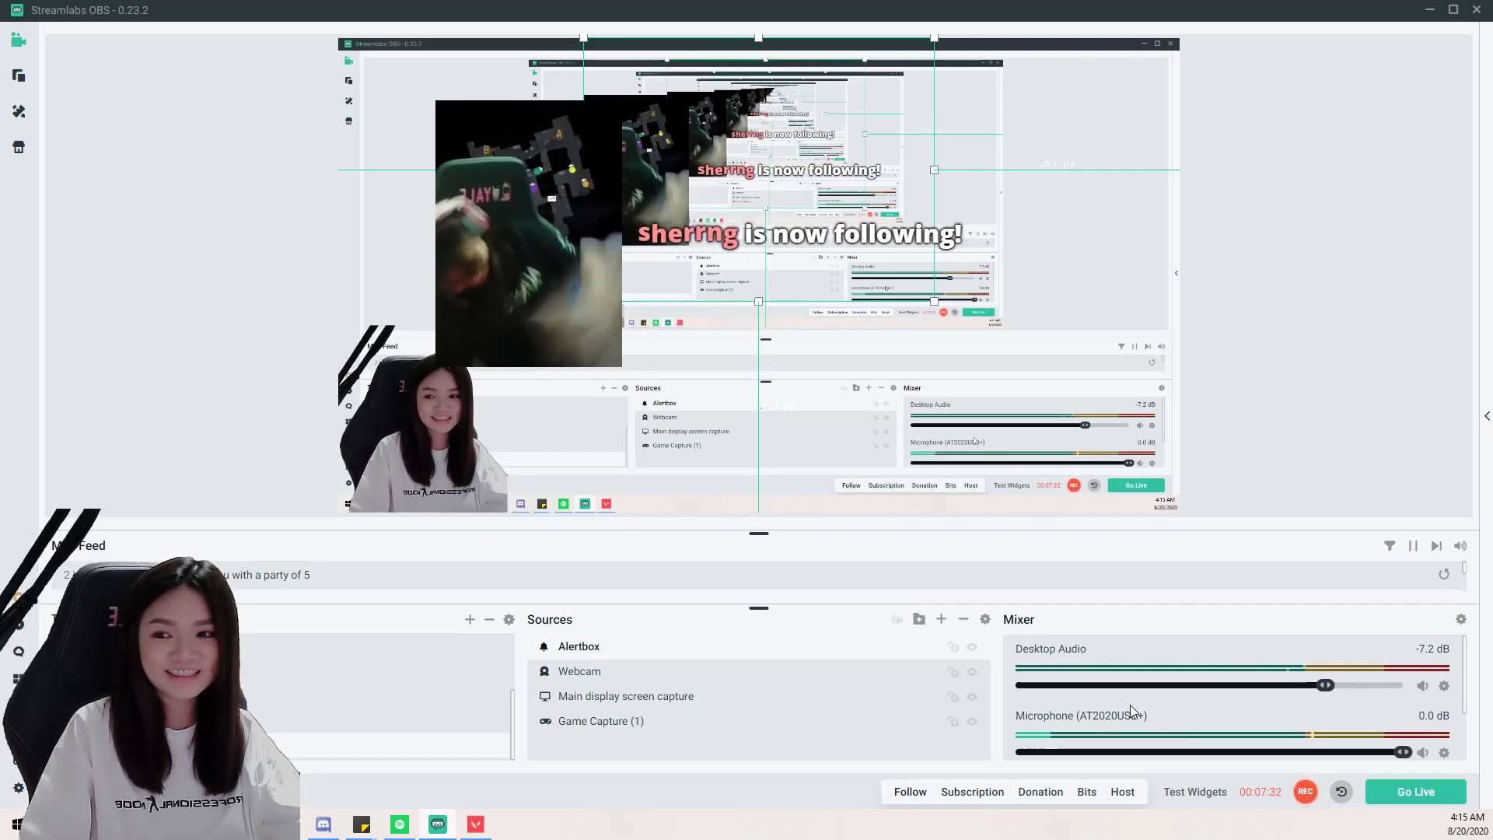
{"action": "left_click", "coordinate": [991, 801]}
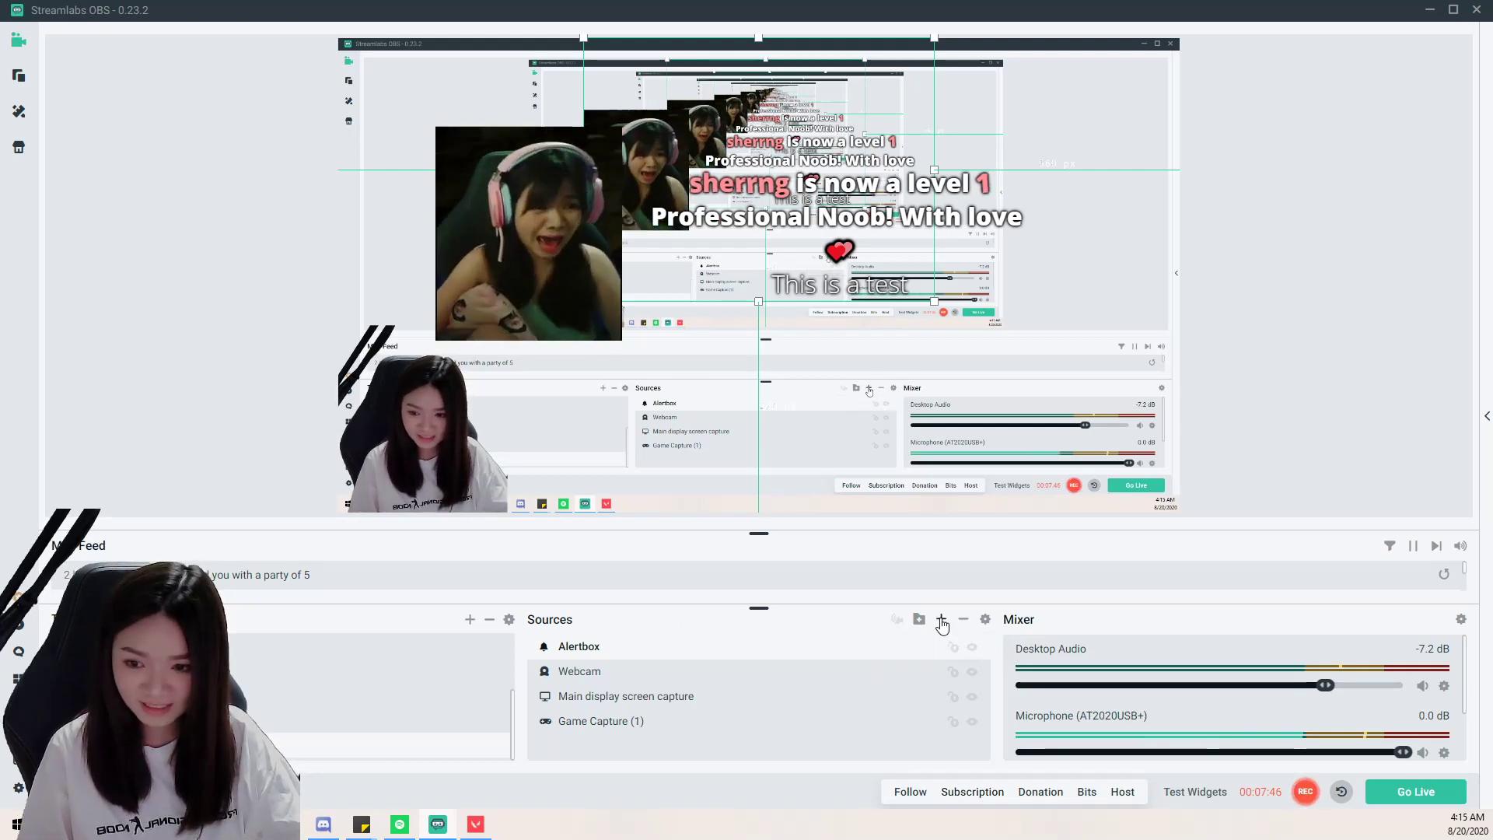
{"action": "left_click", "coordinate": [941, 619]}
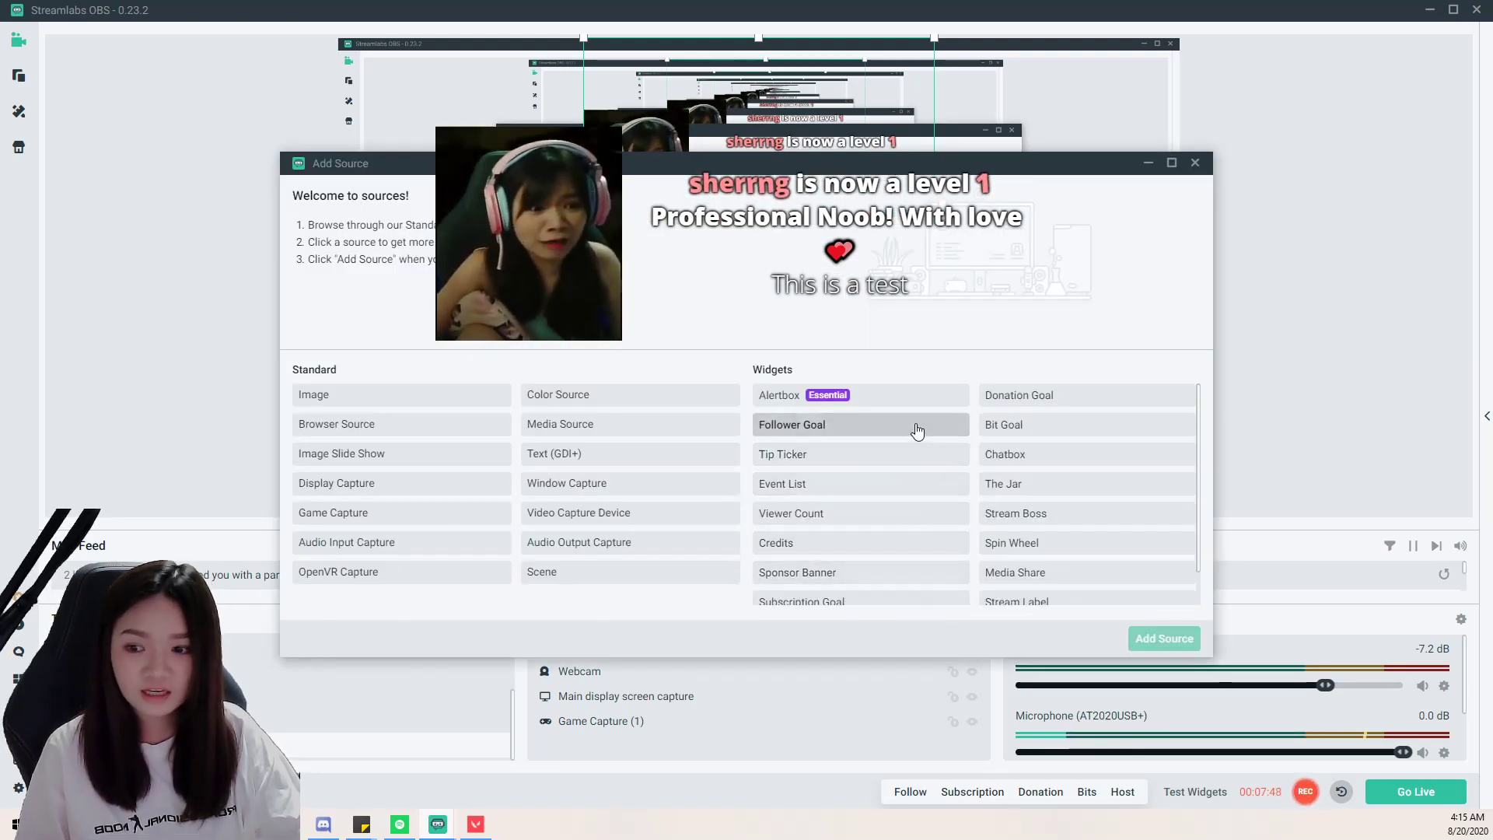
Add a new Event List widget source, Event List (1), instead of reusing an existing one
{"action": "left_click", "coordinate": [825, 492]}
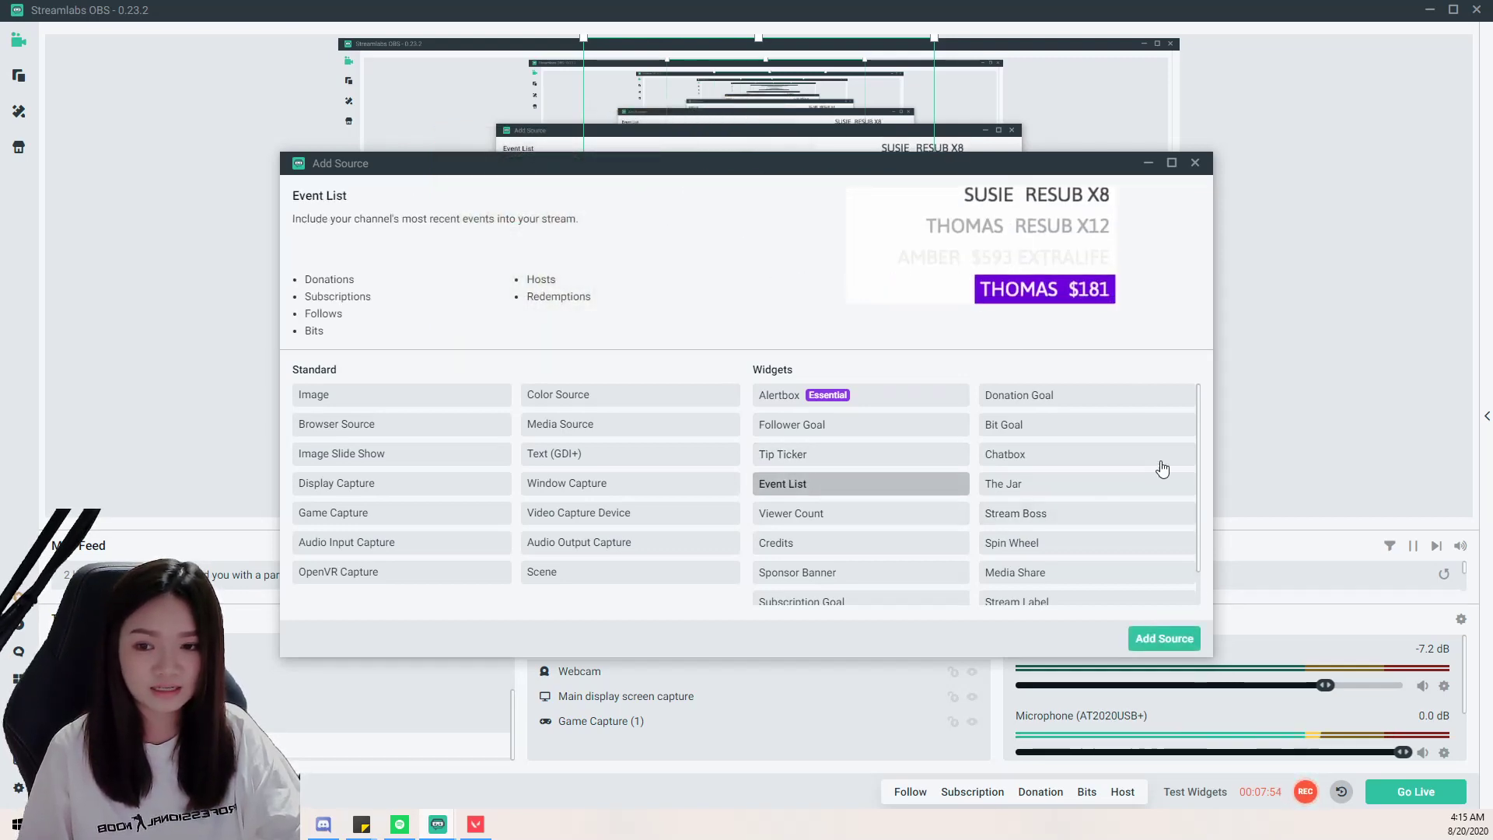
{"action": "left_click", "coordinate": [1164, 639]}
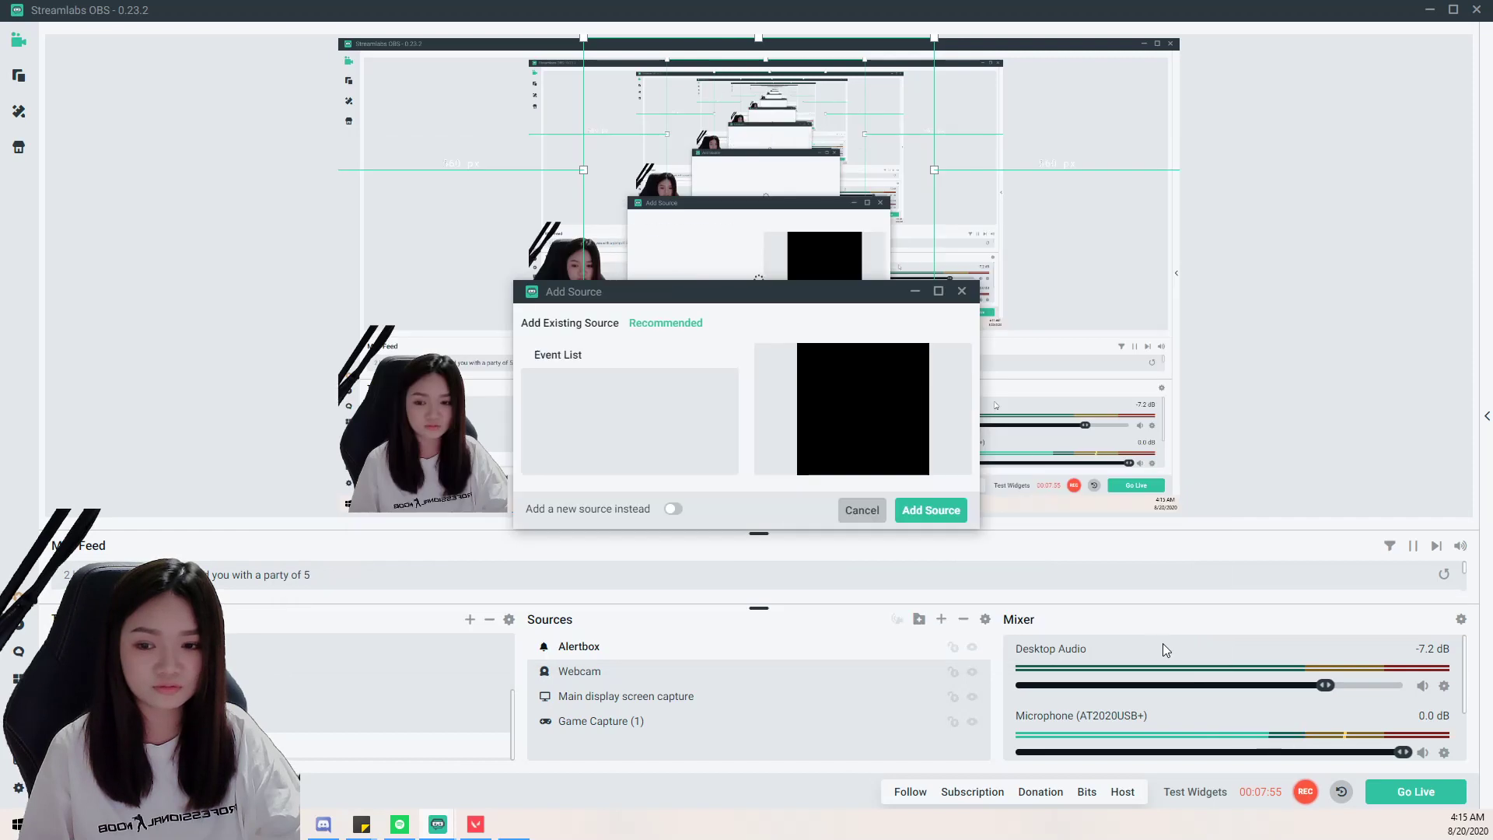
{"action": "left_click", "coordinate": [674, 509]}
{"action": "left_click", "coordinate": [933, 510]}
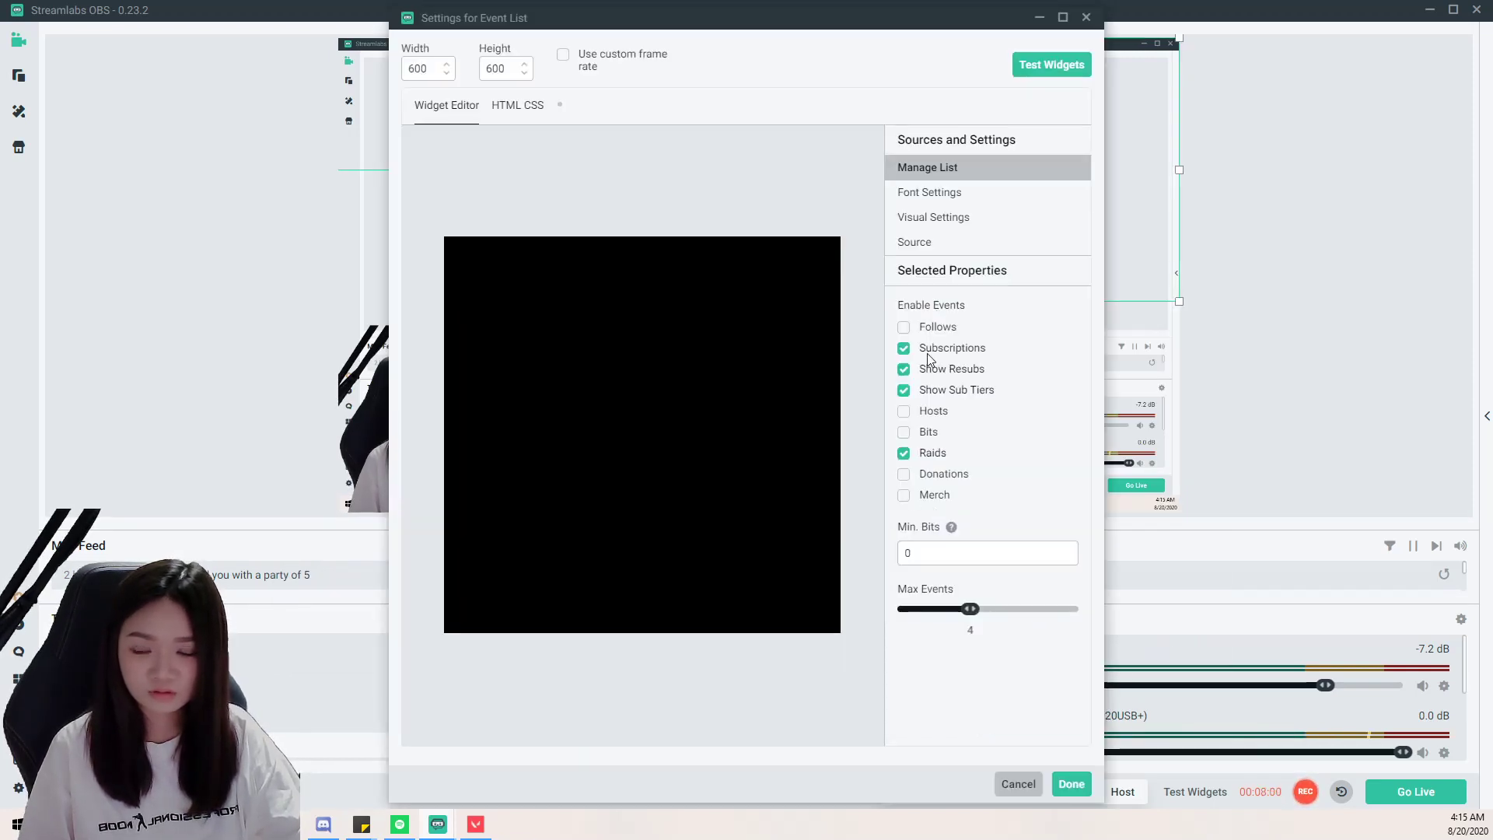
Enable Follows, Hosts and Bits events for Event List (1) and save its settings
{"action": "left_click", "coordinate": [904, 332]}
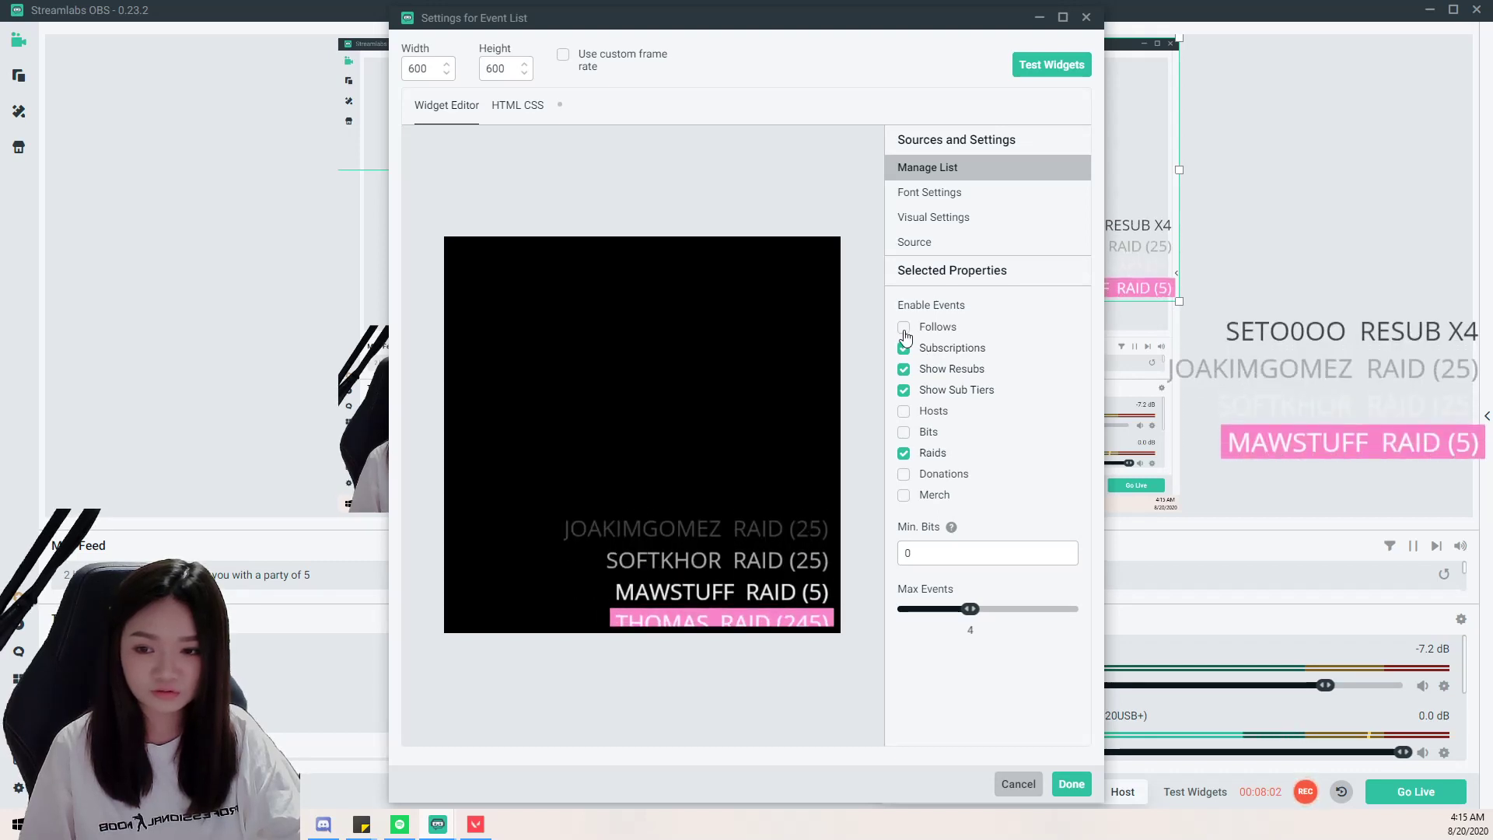
{"action": "left_click", "coordinate": [904, 328]}
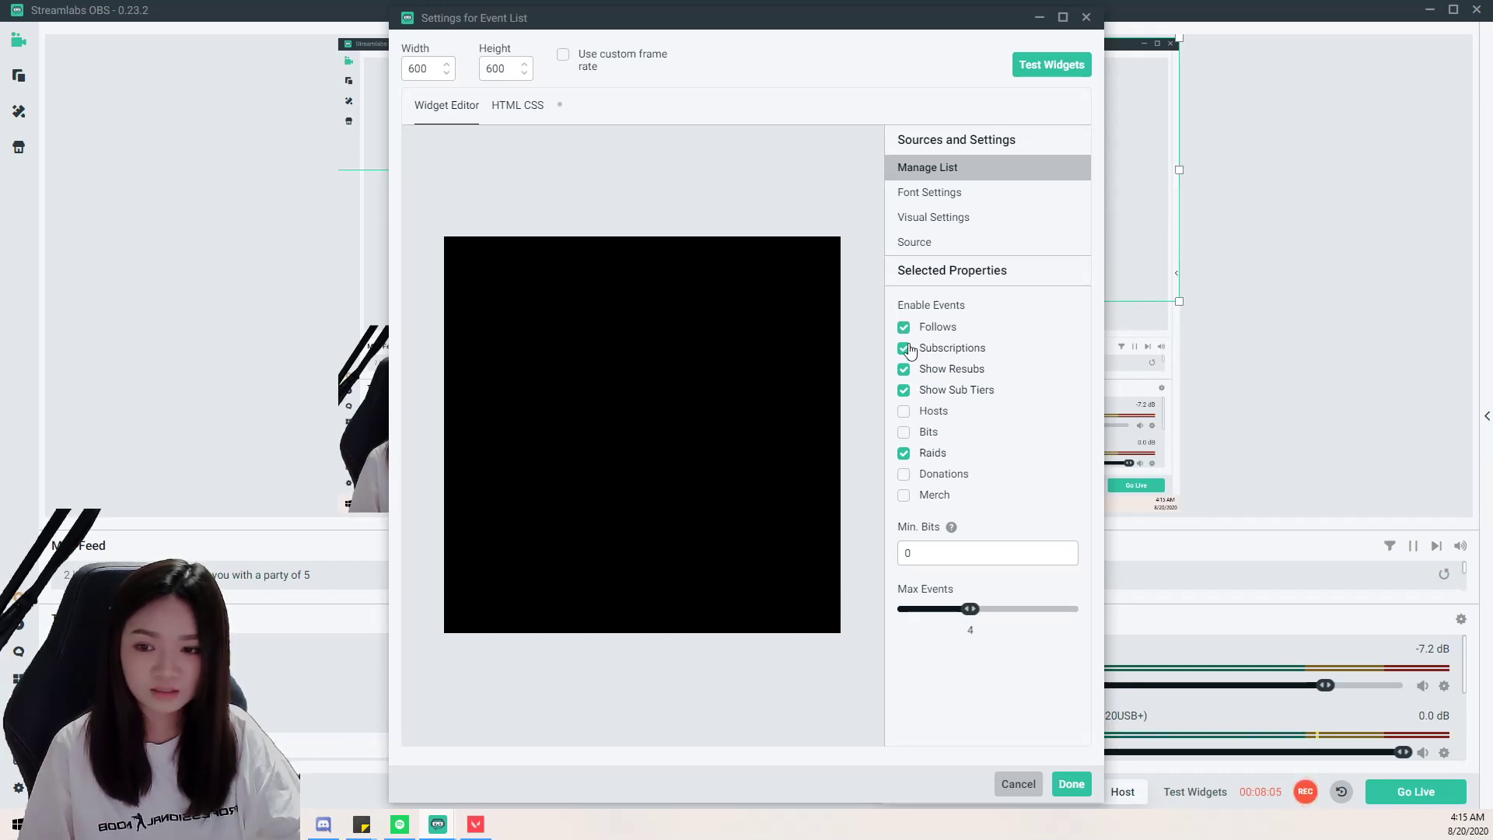
{"action": "left_click", "coordinate": [904, 434]}
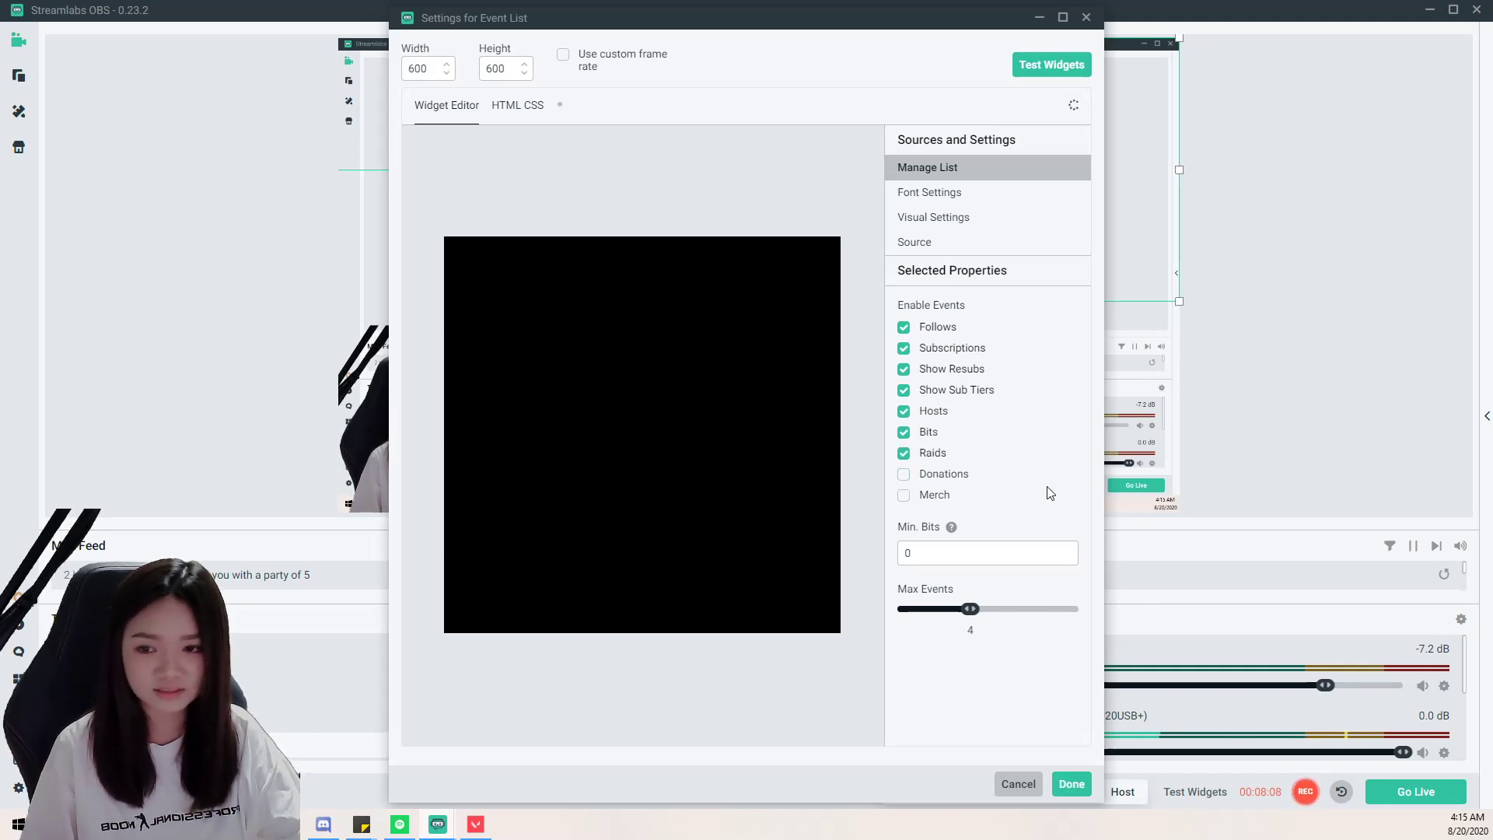
{"action": "left_click", "coordinate": [1071, 784]}
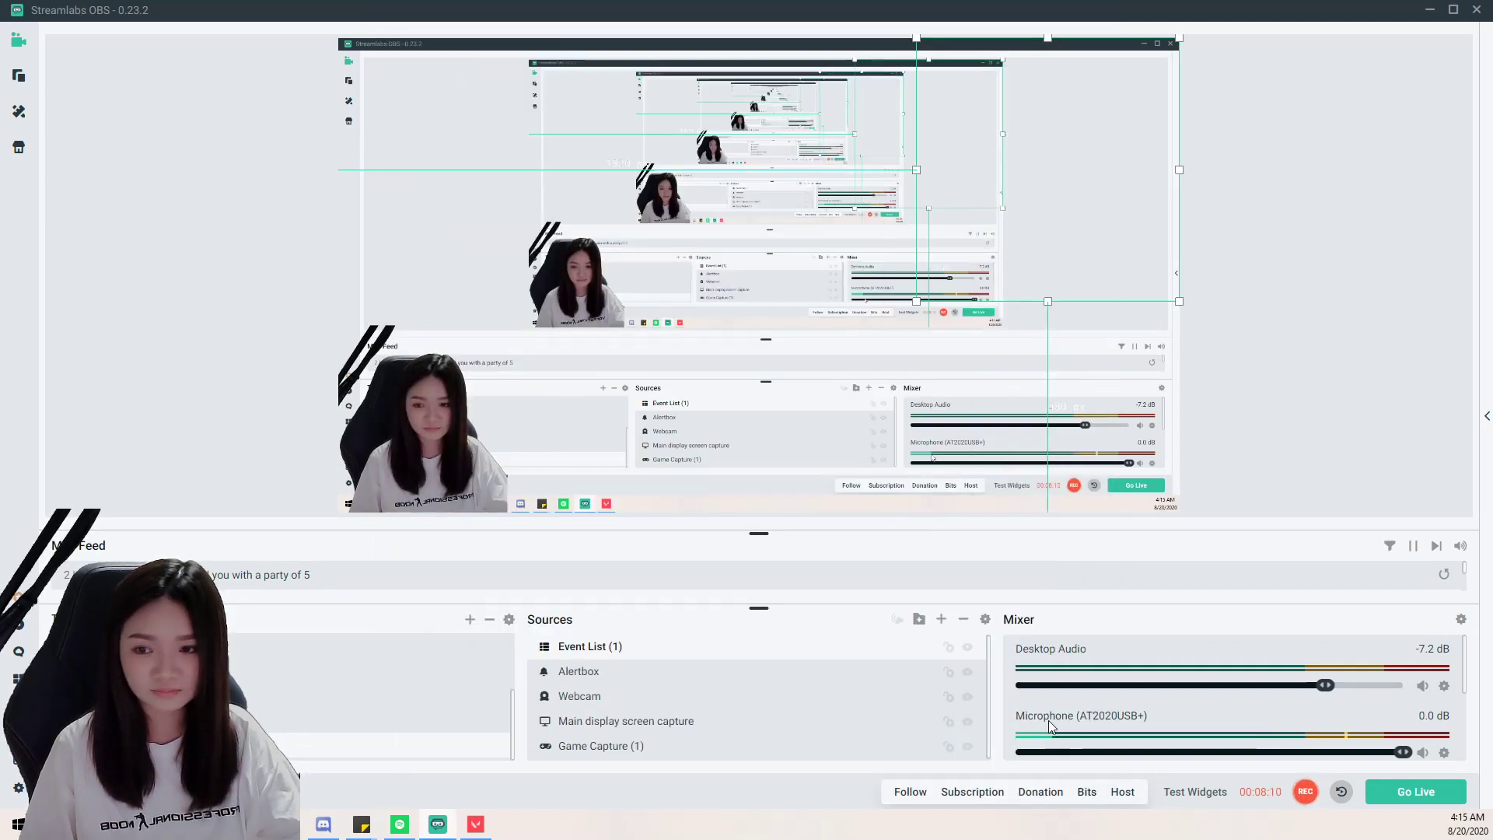
Move the Event List to the bottom right, then fire test subscription and donation alerts
{"action": "left_click_drag", "start_coordinate": [1059, 406], "coordinate": [999, 439]}
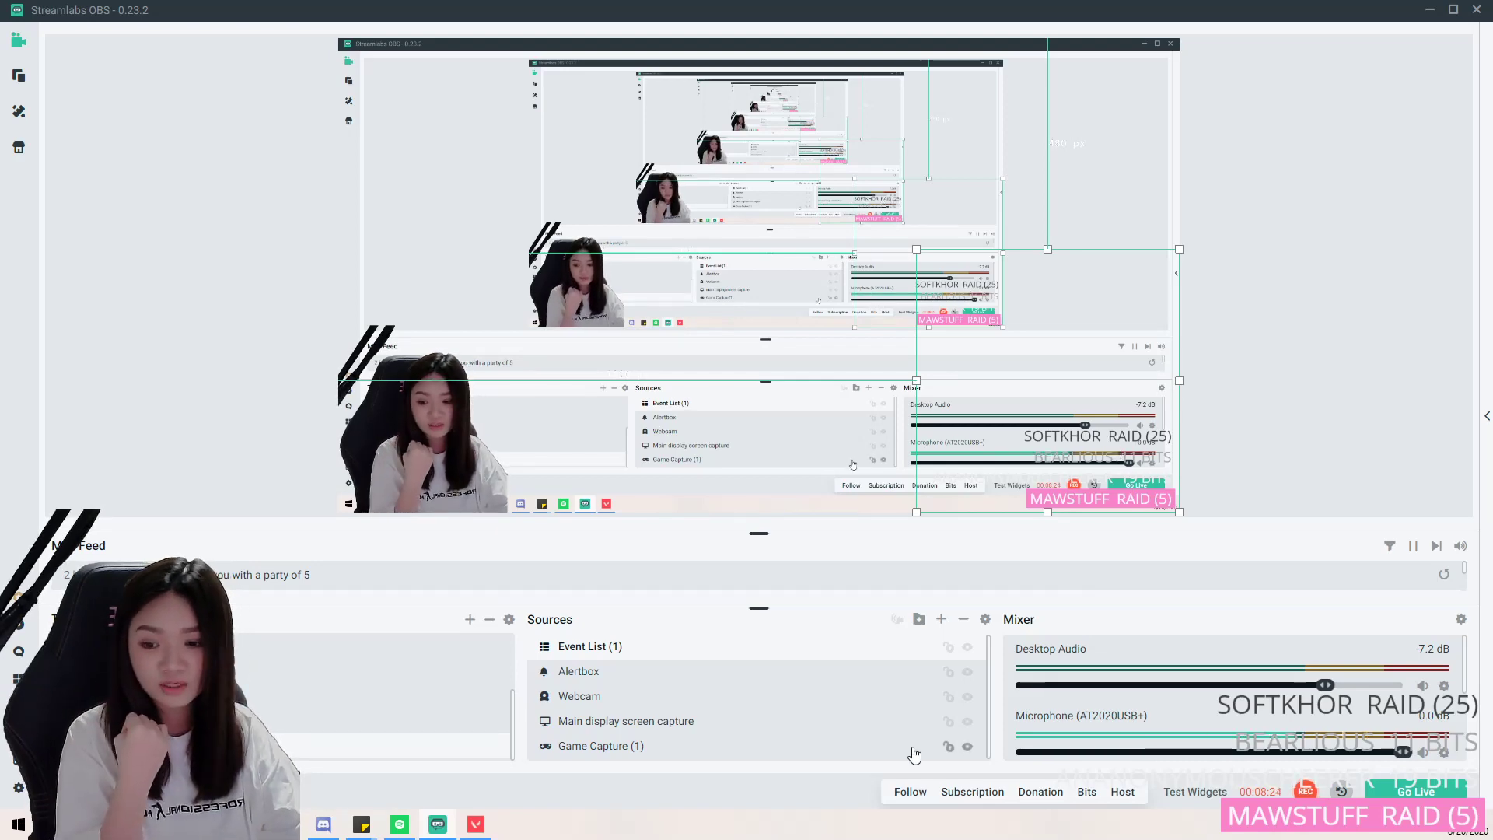
{"action": "left_click", "coordinate": [993, 796]}
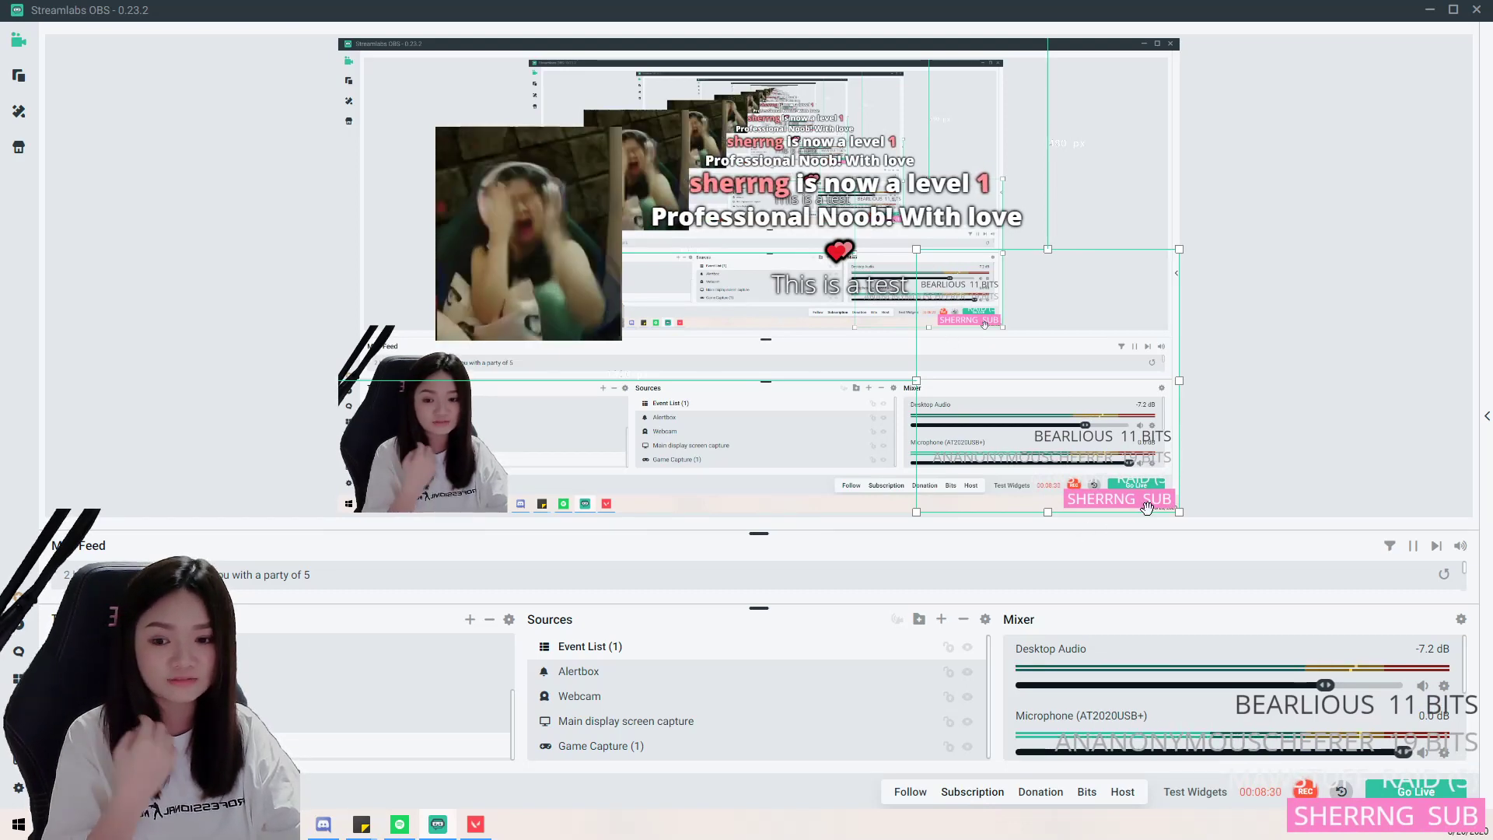
{"action": "left_click", "coordinate": [1040, 792]}
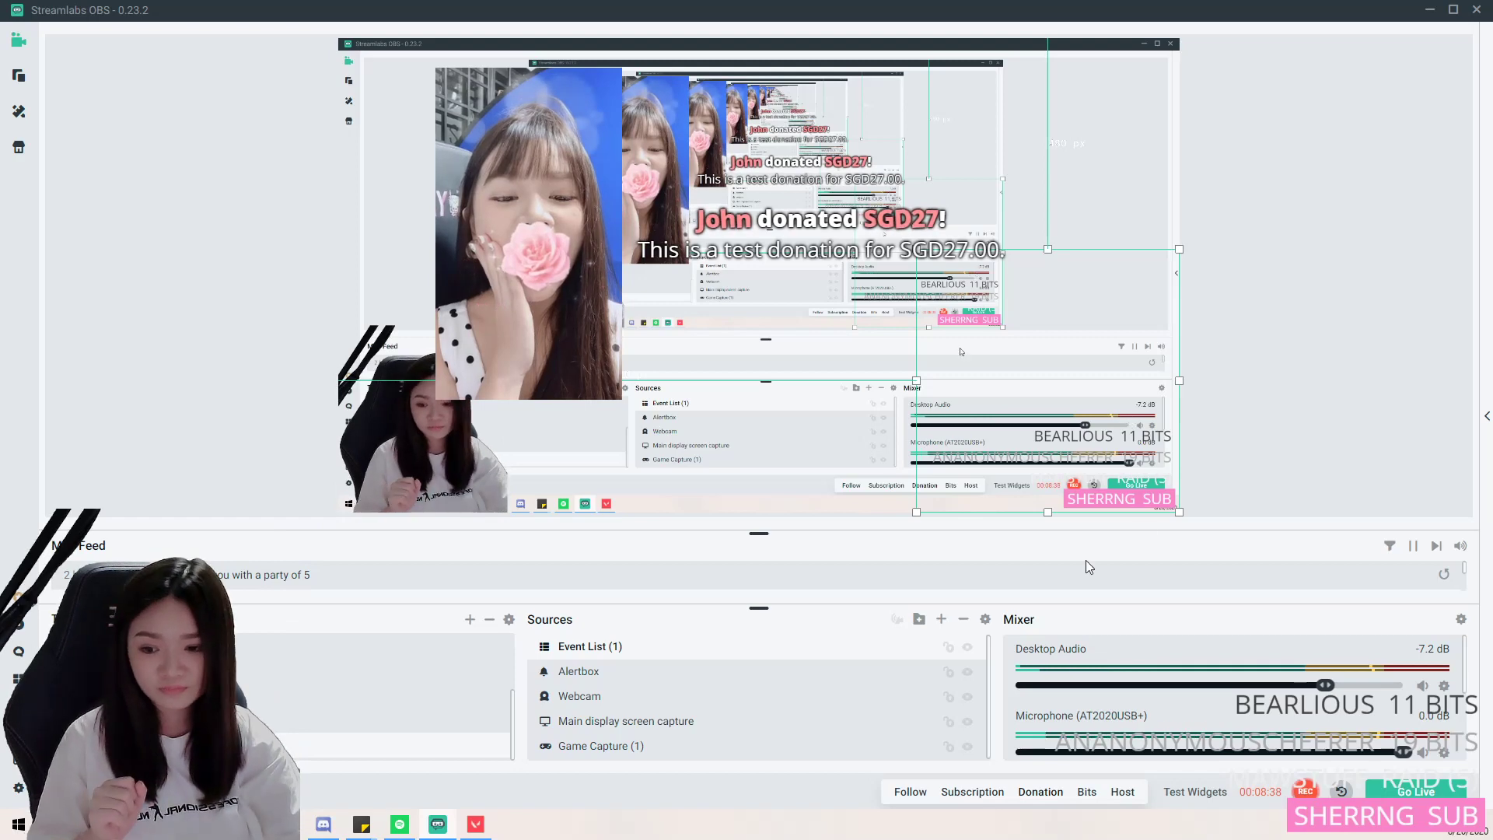
{"action": "left_click", "coordinate": [941, 619]}
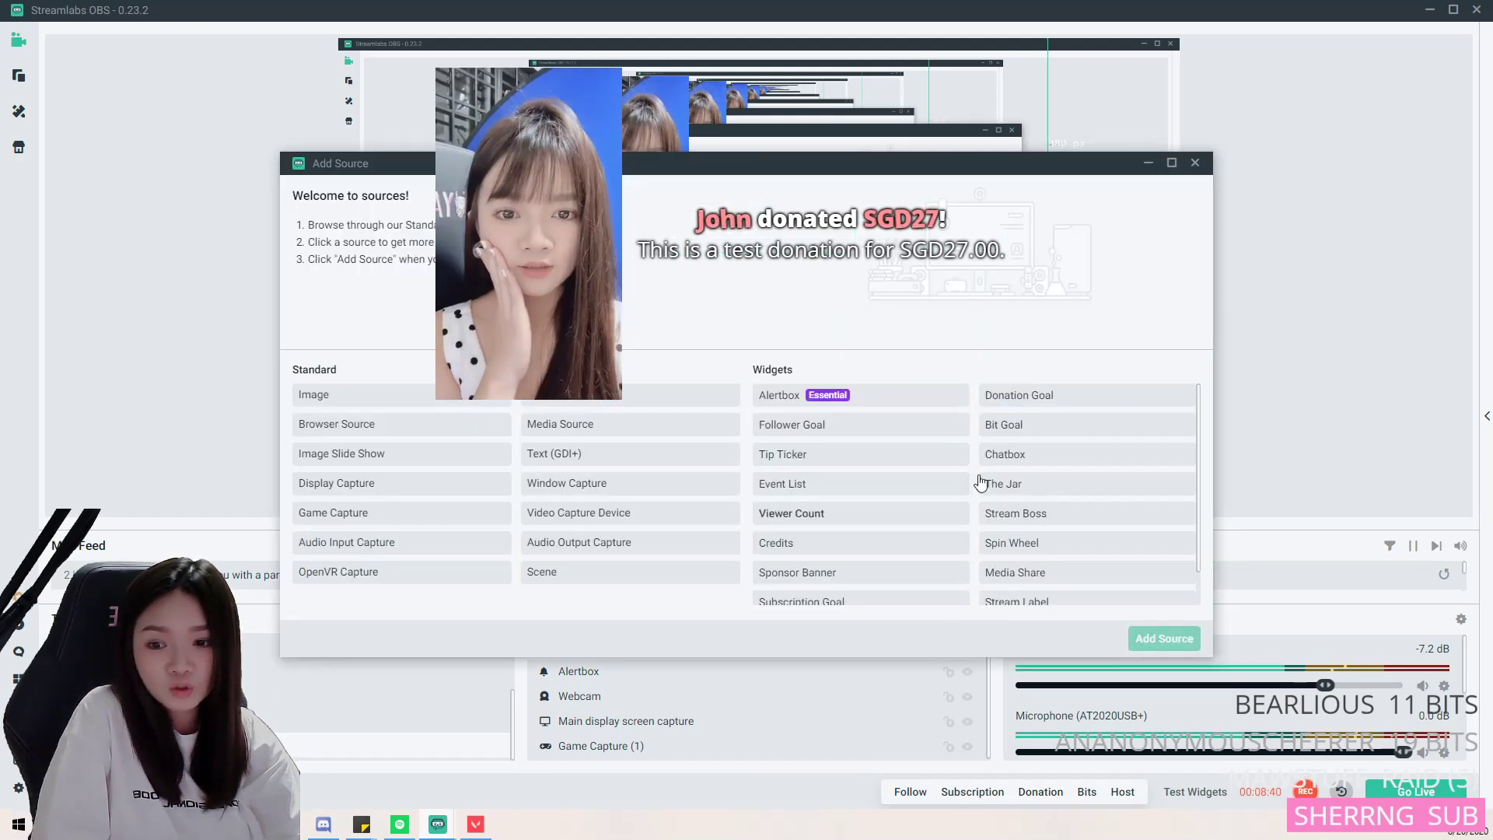
Add a new Donation Goal widget source named Donation Goal (1)
{"action": "left_click", "coordinate": [1040, 396]}
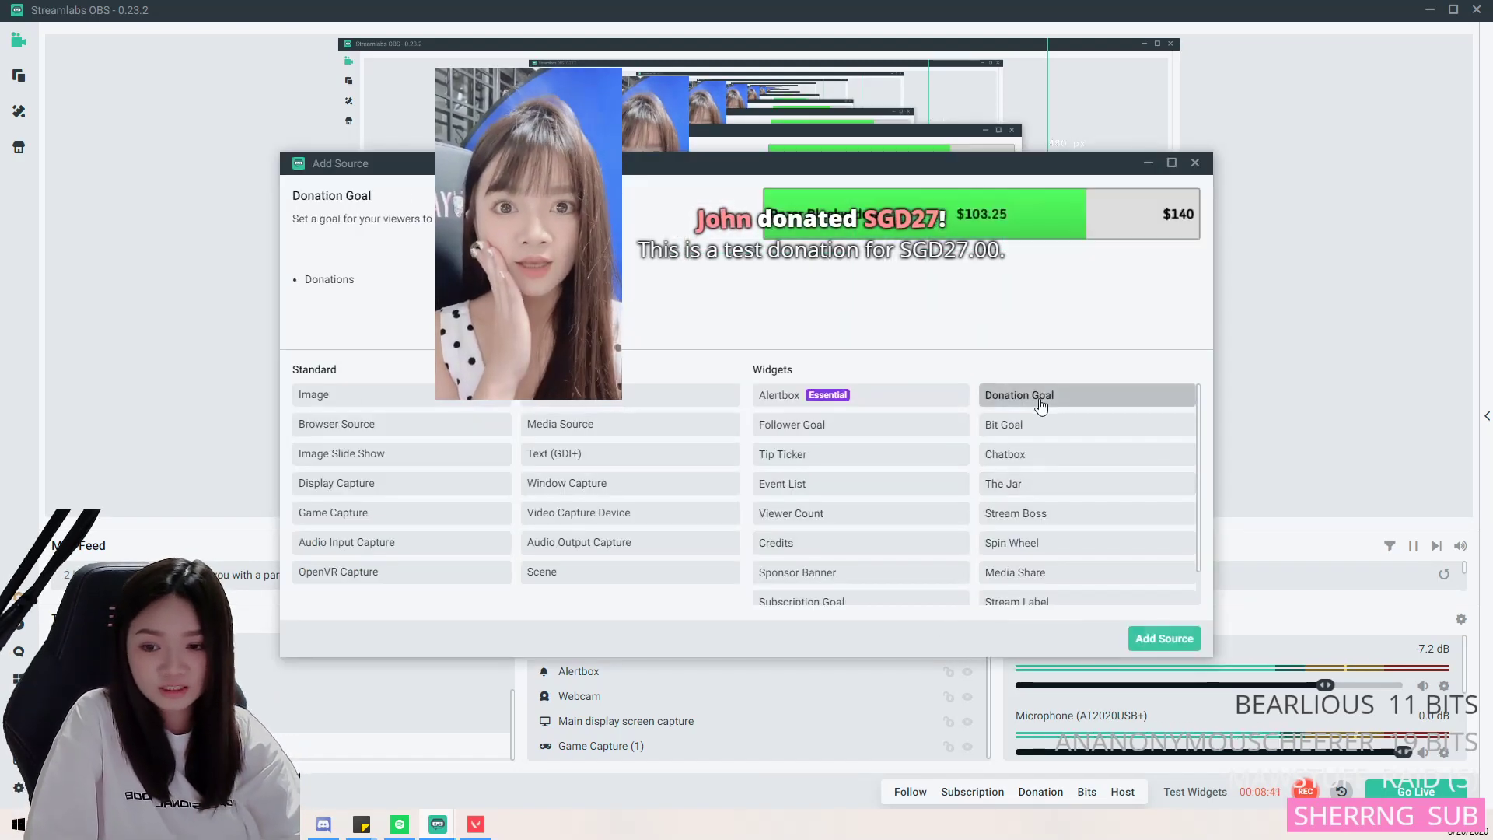
{"action": "left_click", "coordinate": [1163, 638]}
{"action": "left_click", "coordinate": [672, 510]}
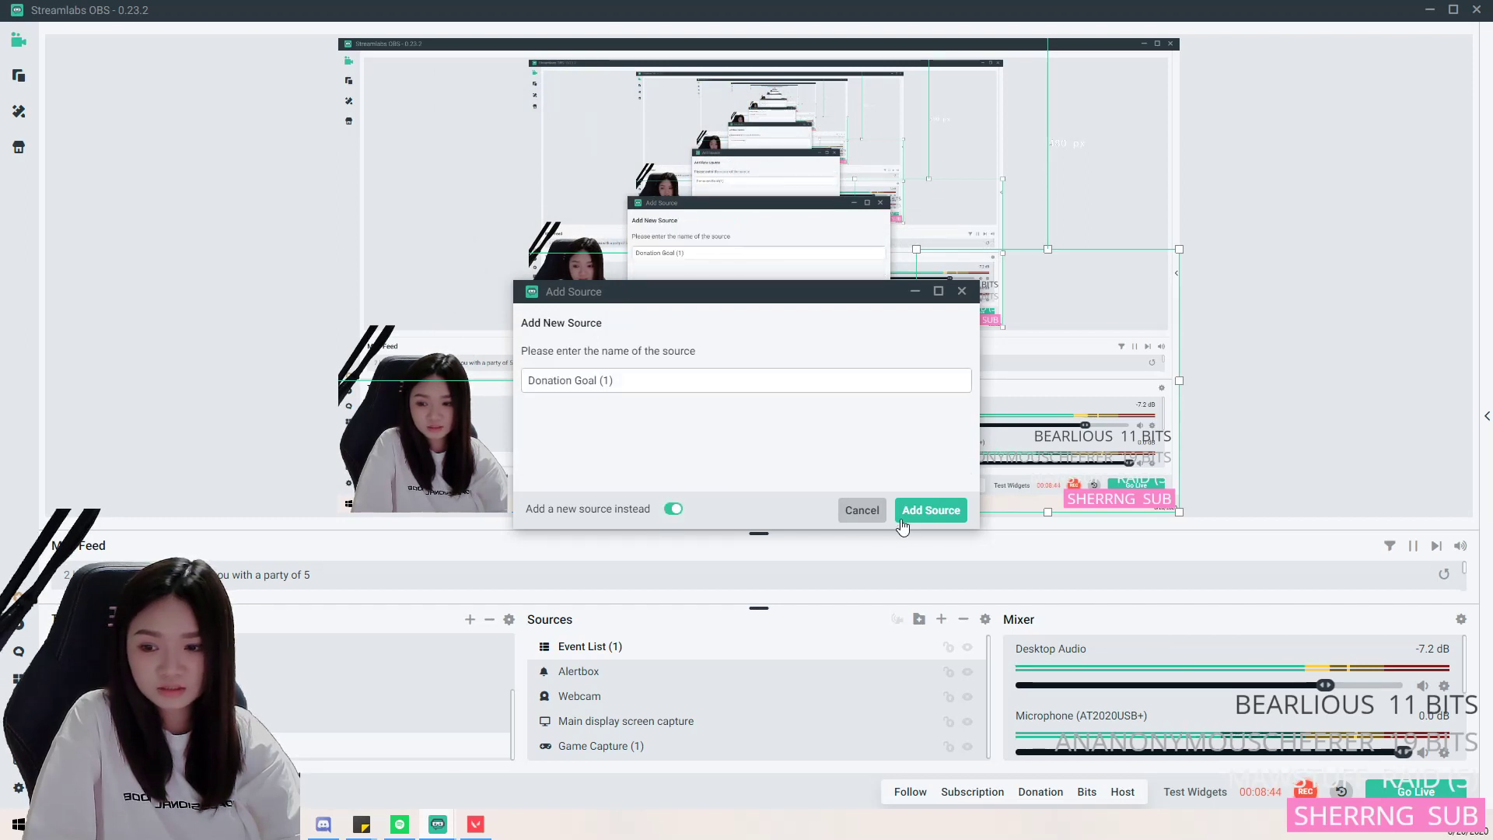
{"action": "left_click", "coordinate": [931, 510]}
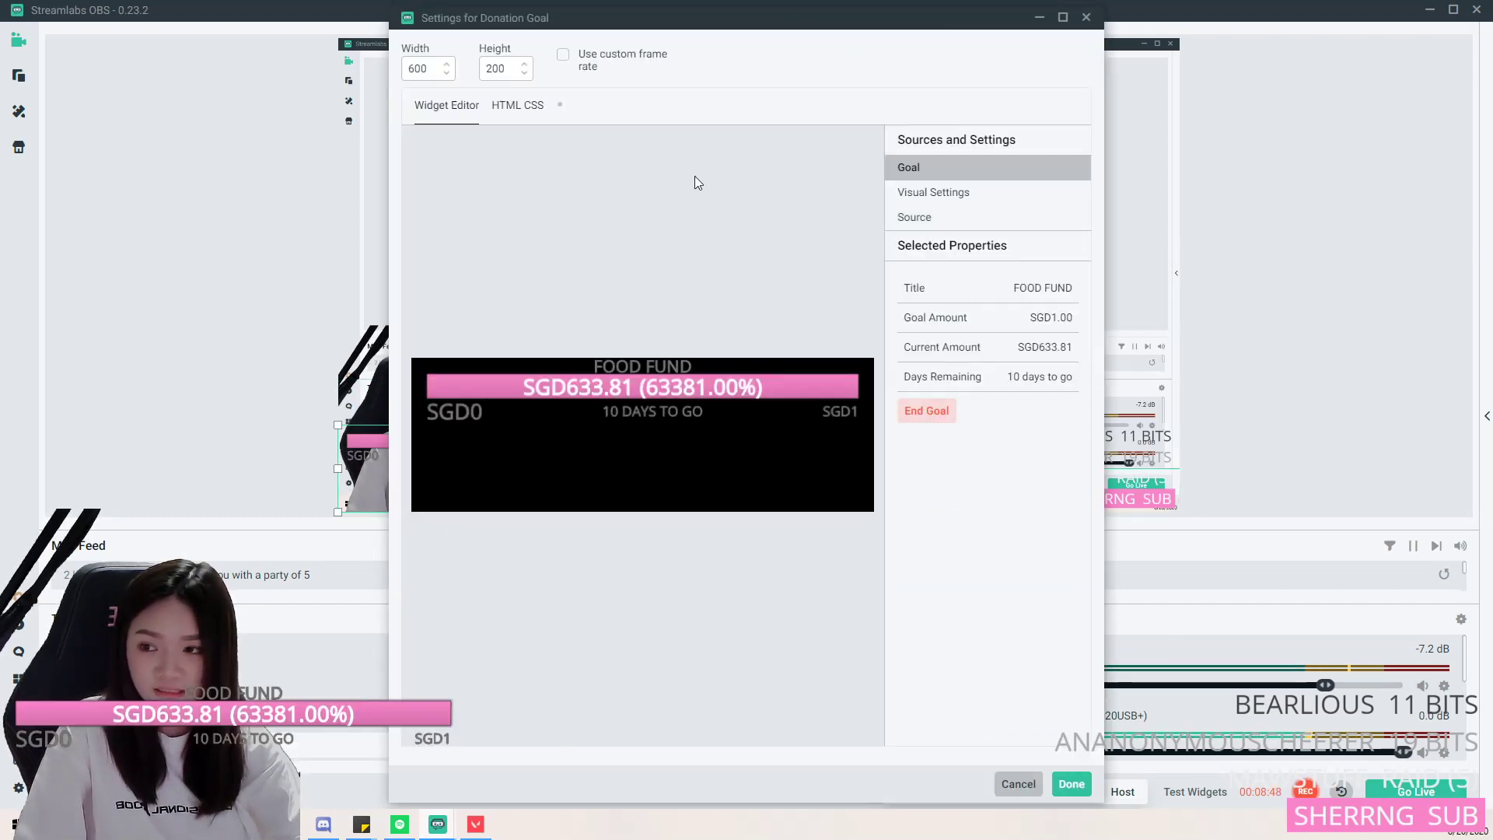
End the FOOD FUND goal and start a 'streaming setup' goal of SGD100 ending 09/30/2020
{"action": "left_click", "coordinate": [937, 422]}
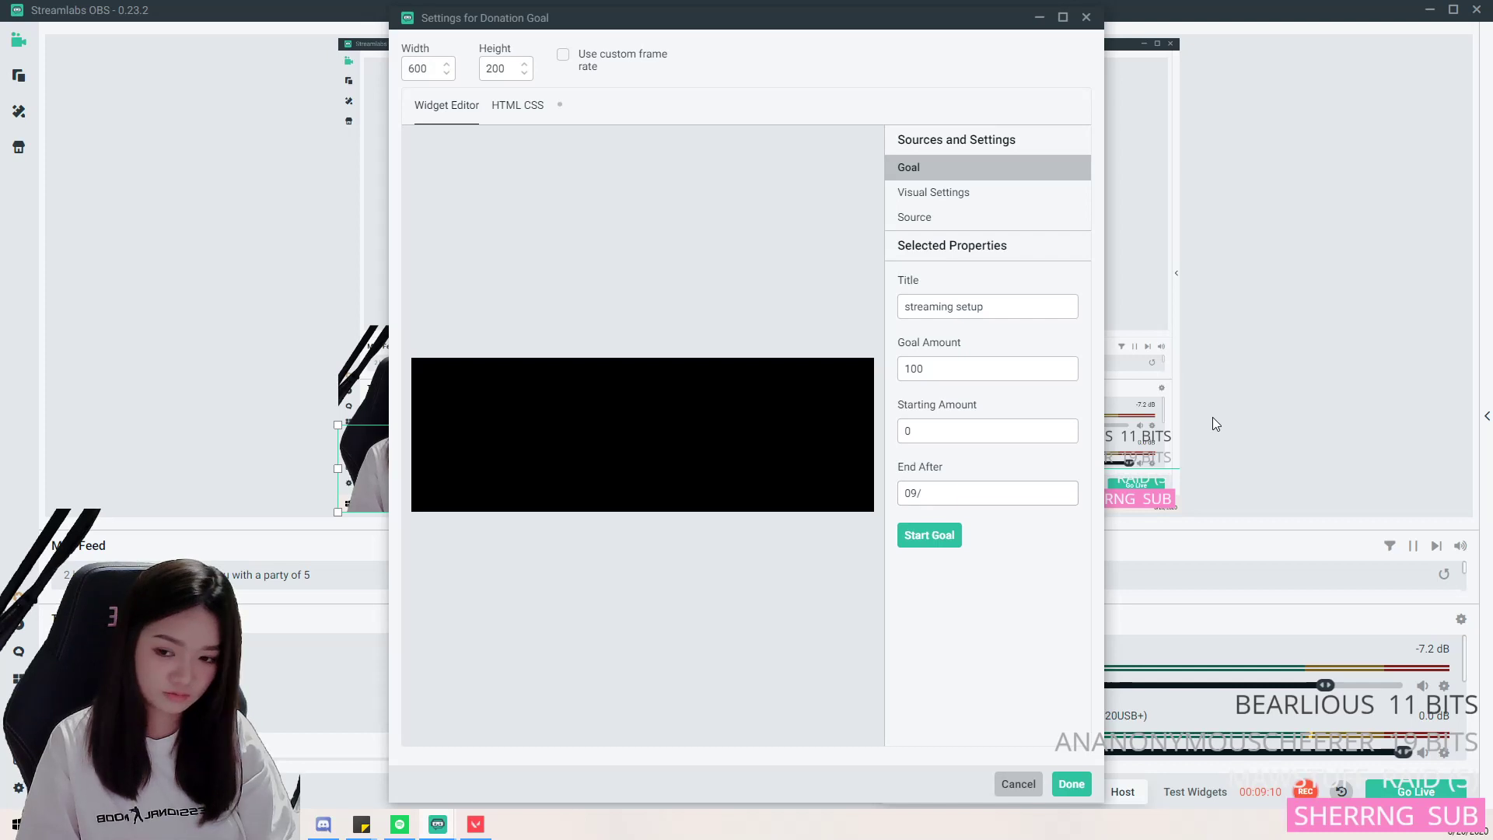
{"action": "type", "text": "1/2020"}
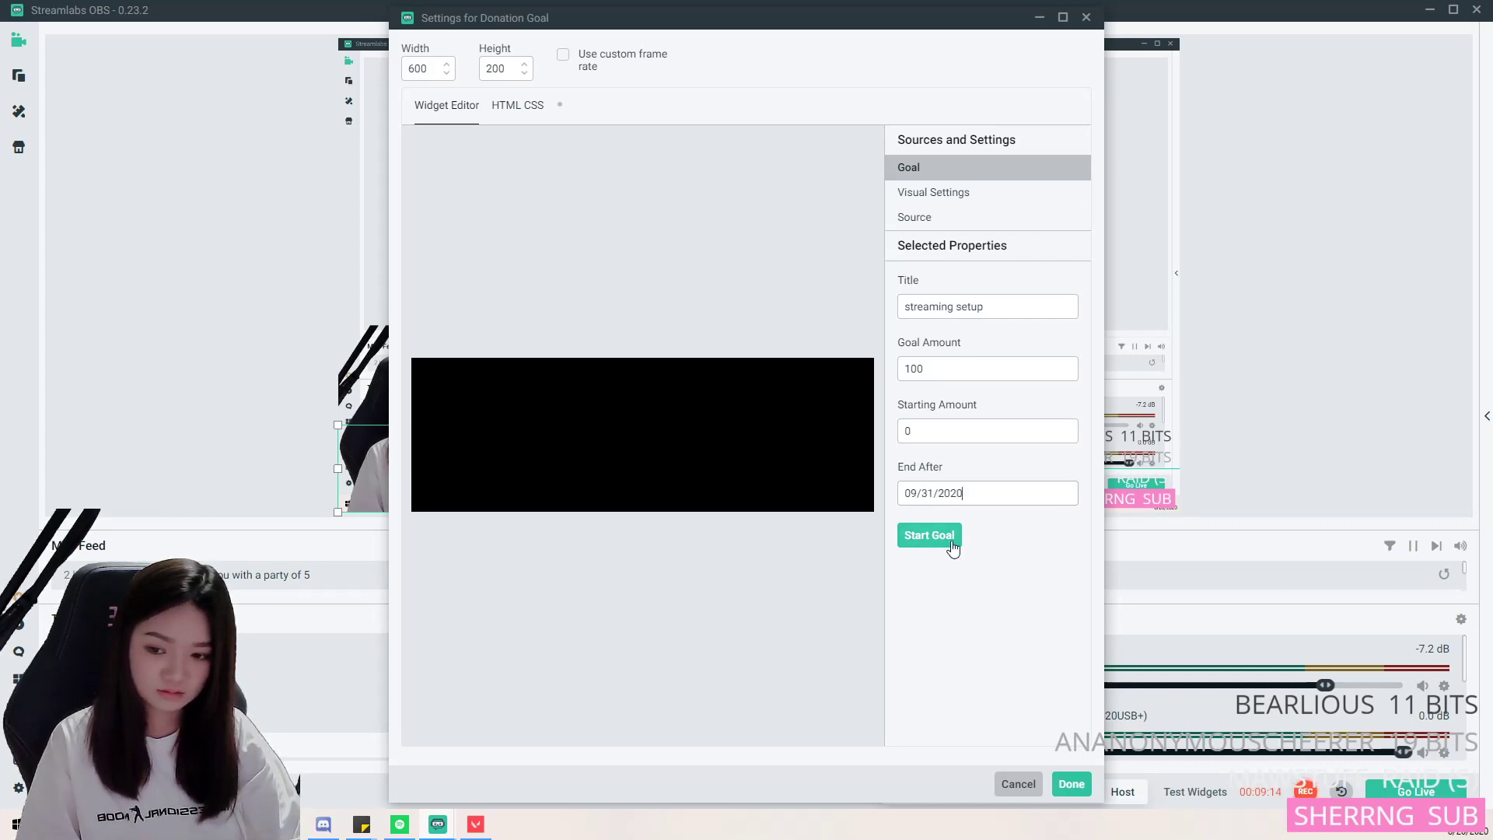
{"action": "left_click", "coordinate": [950, 546]}
{"action": "left_click", "coordinate": [935, 488]}
{"action": "key", "text": "BackSpace"}
{"action": "type", "text": "0/2020"}
{"action": "left_click", "coordinate": [952, 547]}
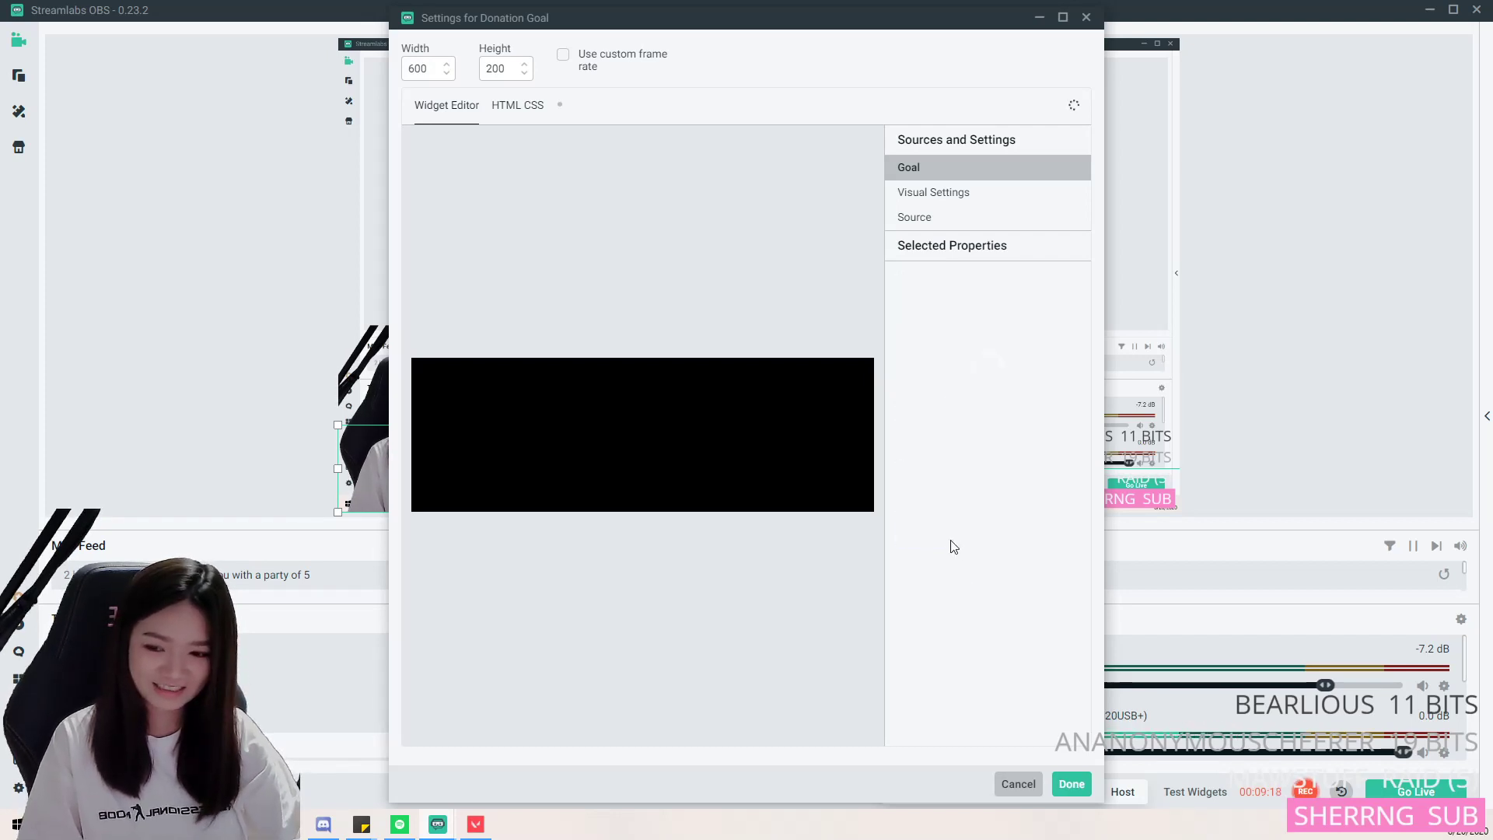
{"action": "left_click", "coordinate": [1071, 783]}
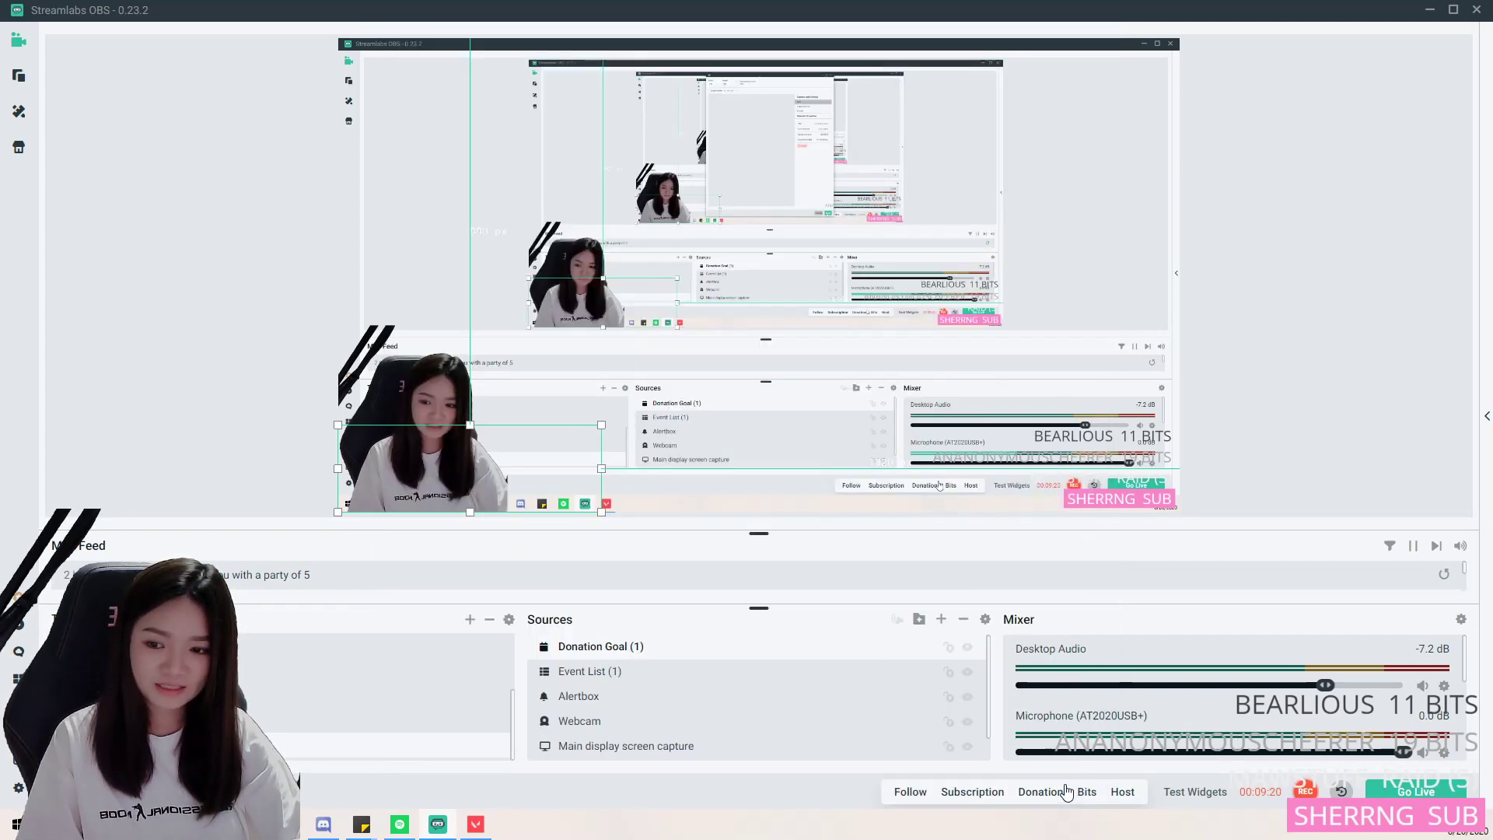
Move the donation goal bar to the bottom centre of the stream layout
{"action": "left_click_drag", "start_coordinate": [503, 444], "coordinate": [789, 494]}
{"action": "left_click", "coordinate": [1317, 404]}
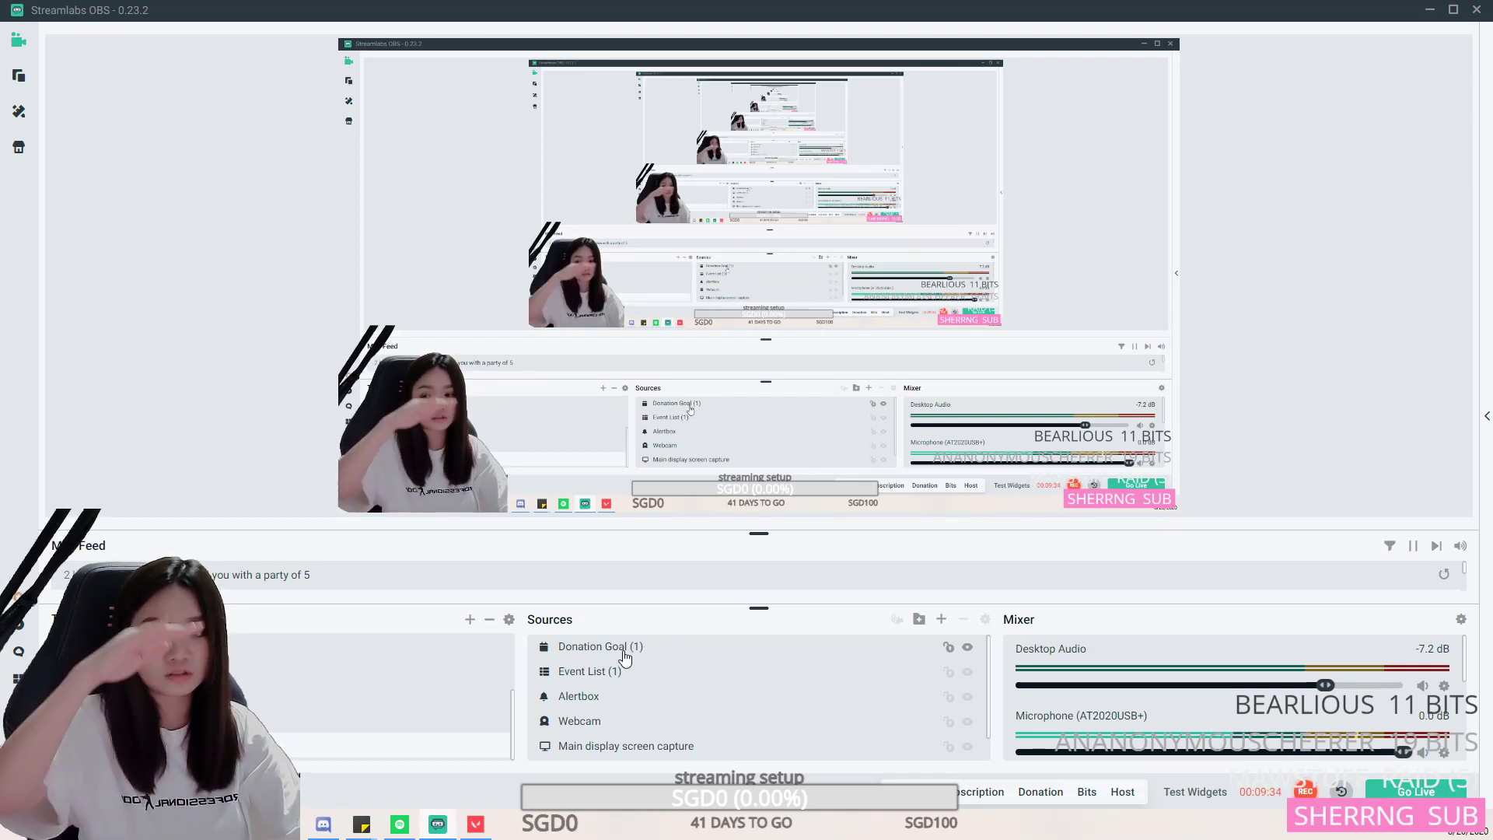
{"action": "scroll", "coordinate": [618, 709], "scroll_direction": "down", "scroll_amount": 1}
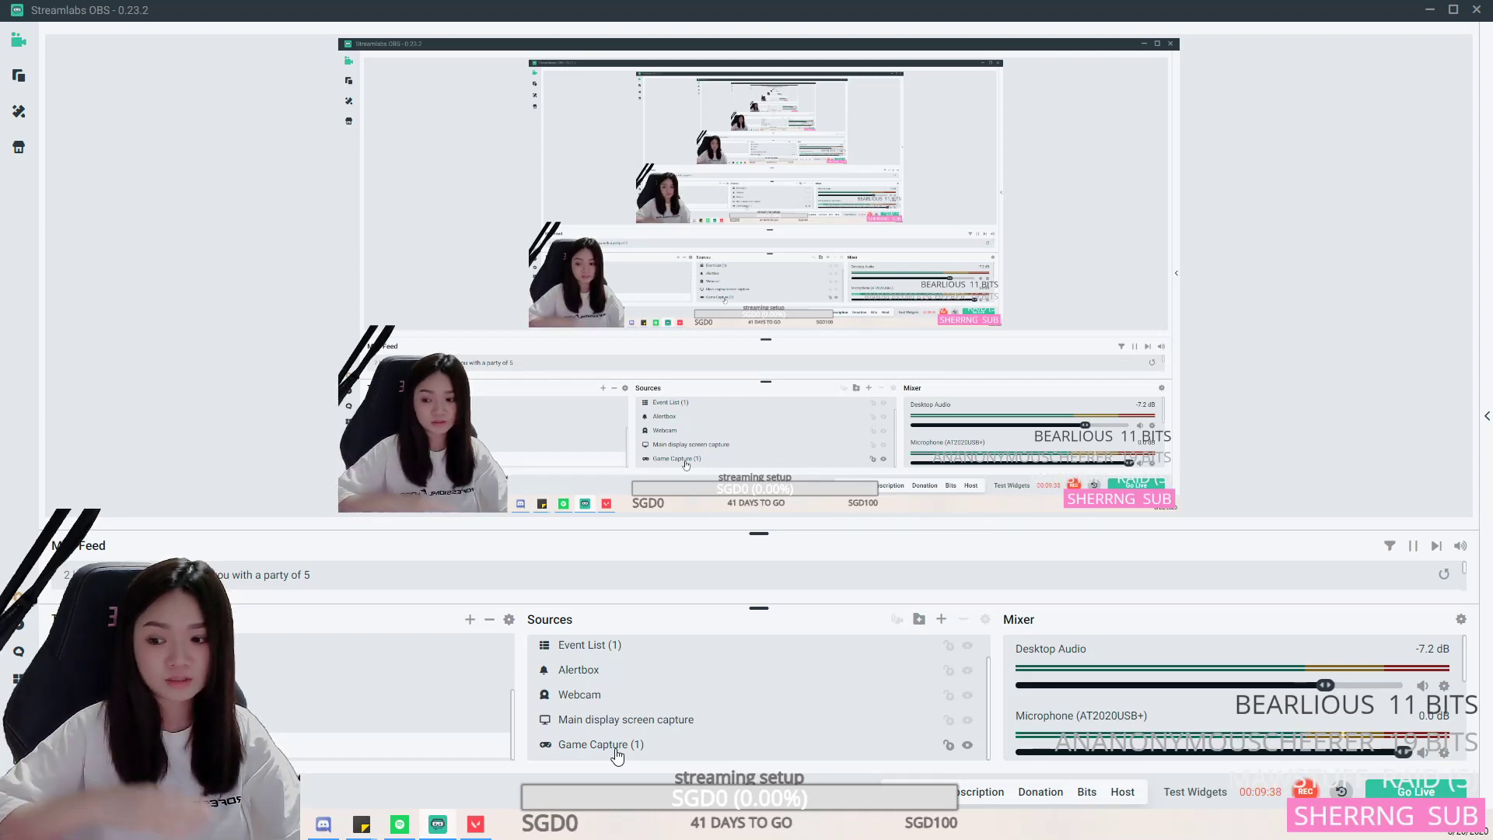
Check the Game Capture source shows Valorant by switching to the game and back
{"action": "left_click", "coordinate": [585, 696]}
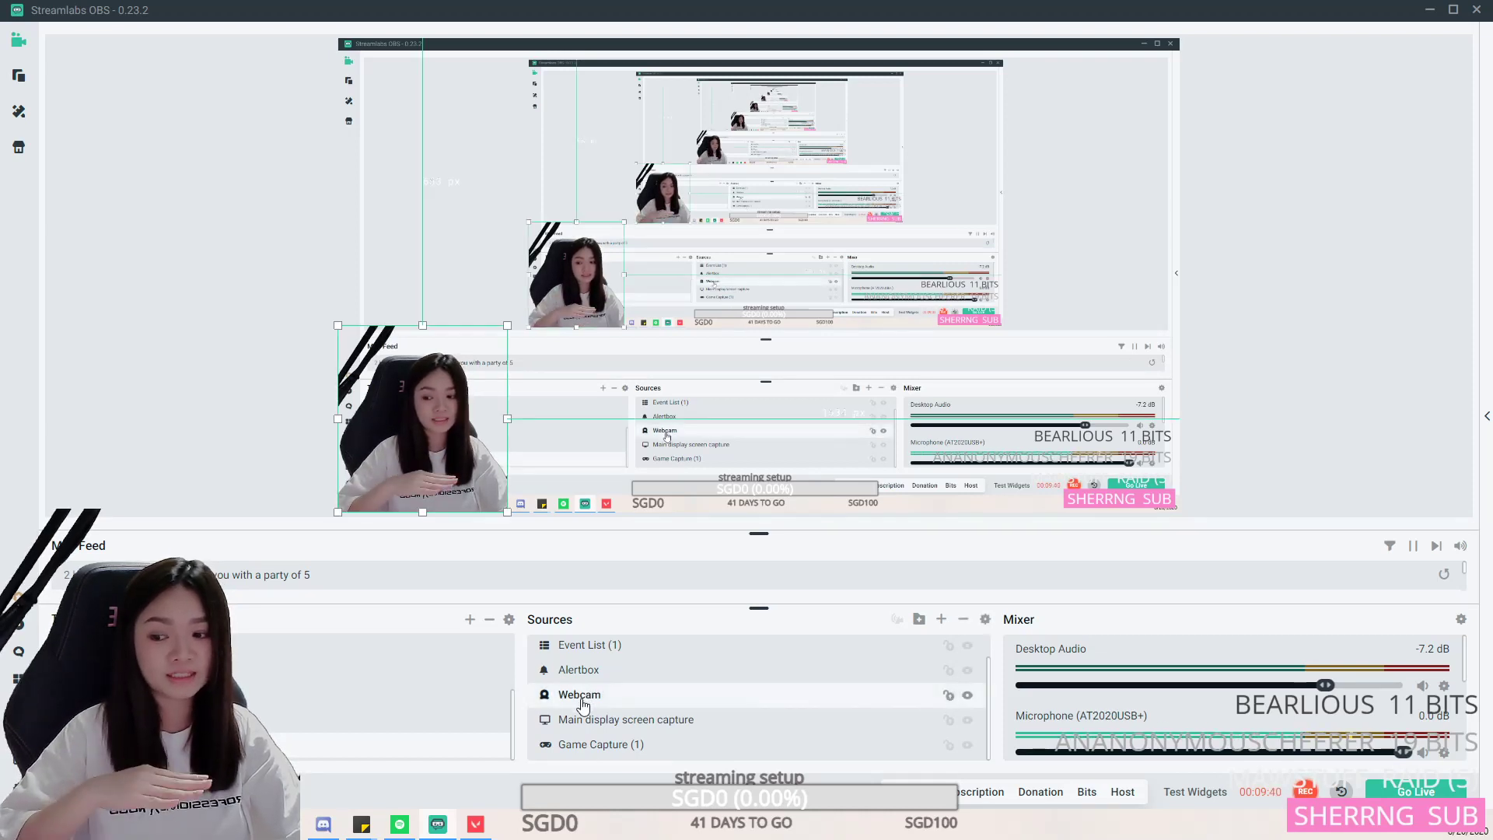
{"action": "left_click", "coordinate": [612, 747]}
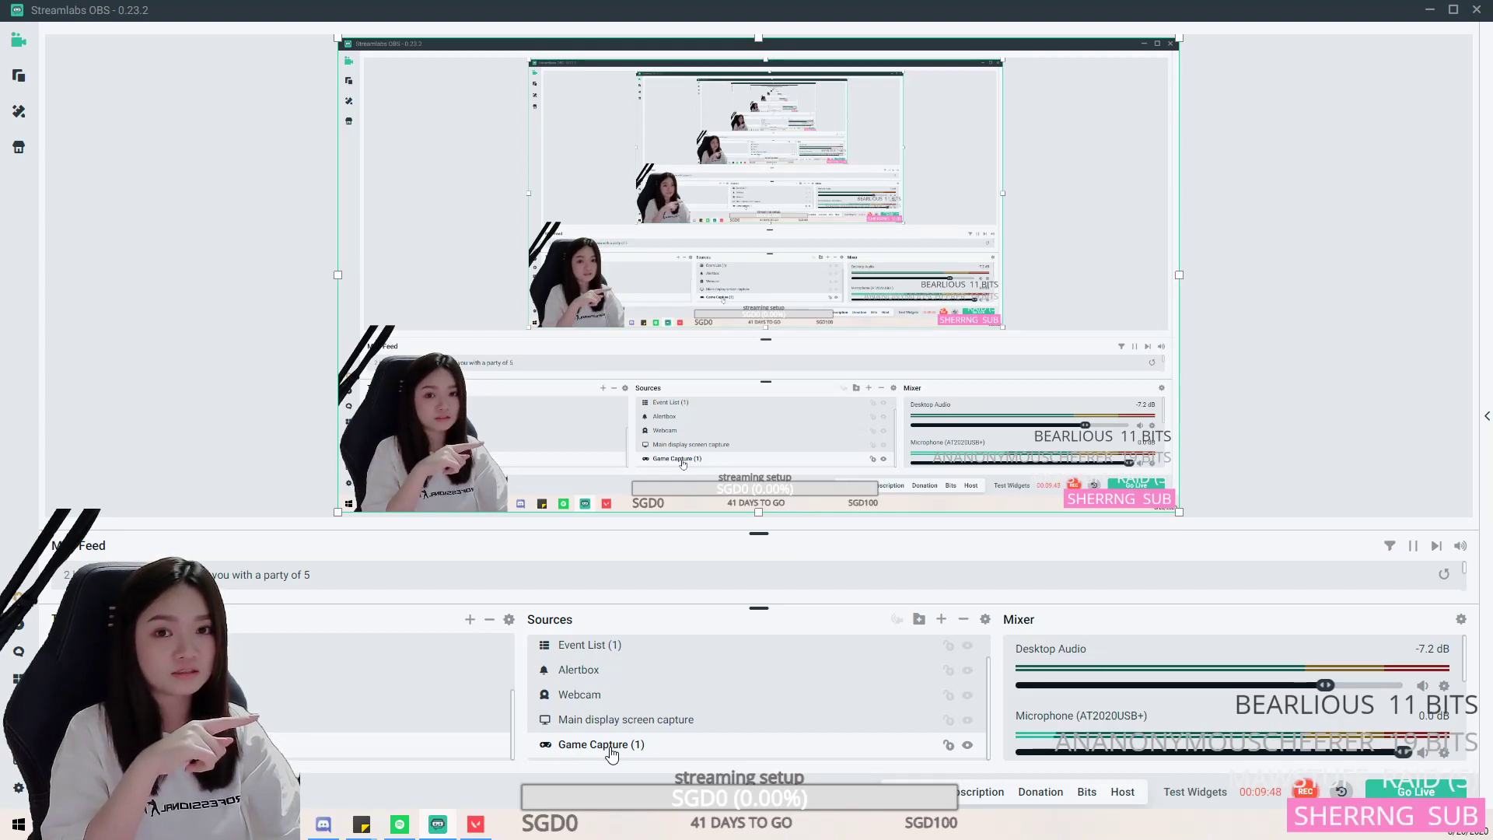
{"action": "key", "text": "alt+Tab"}
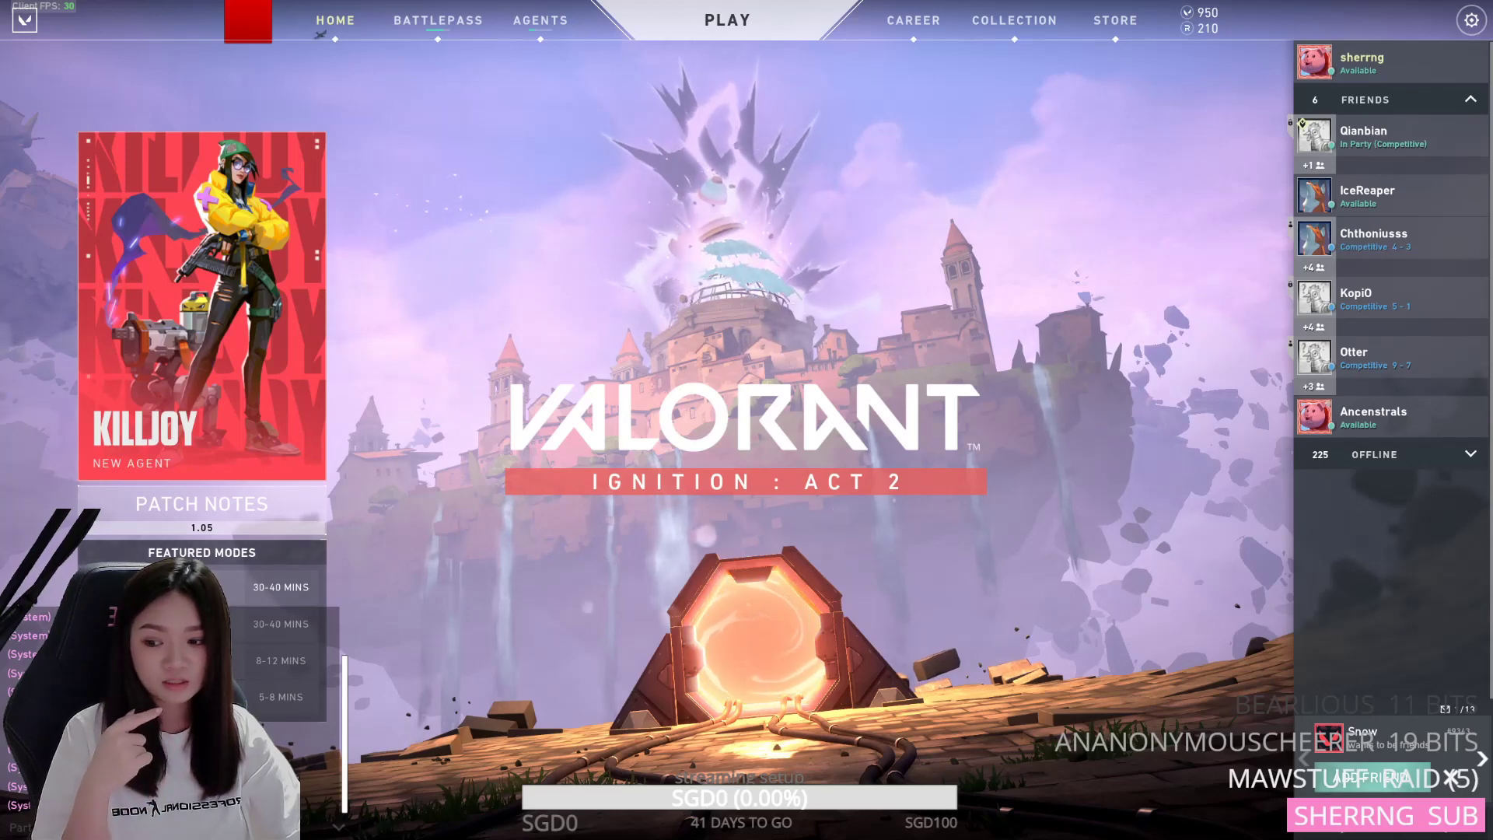
{"action": "key", "text": "alt+Tab"}
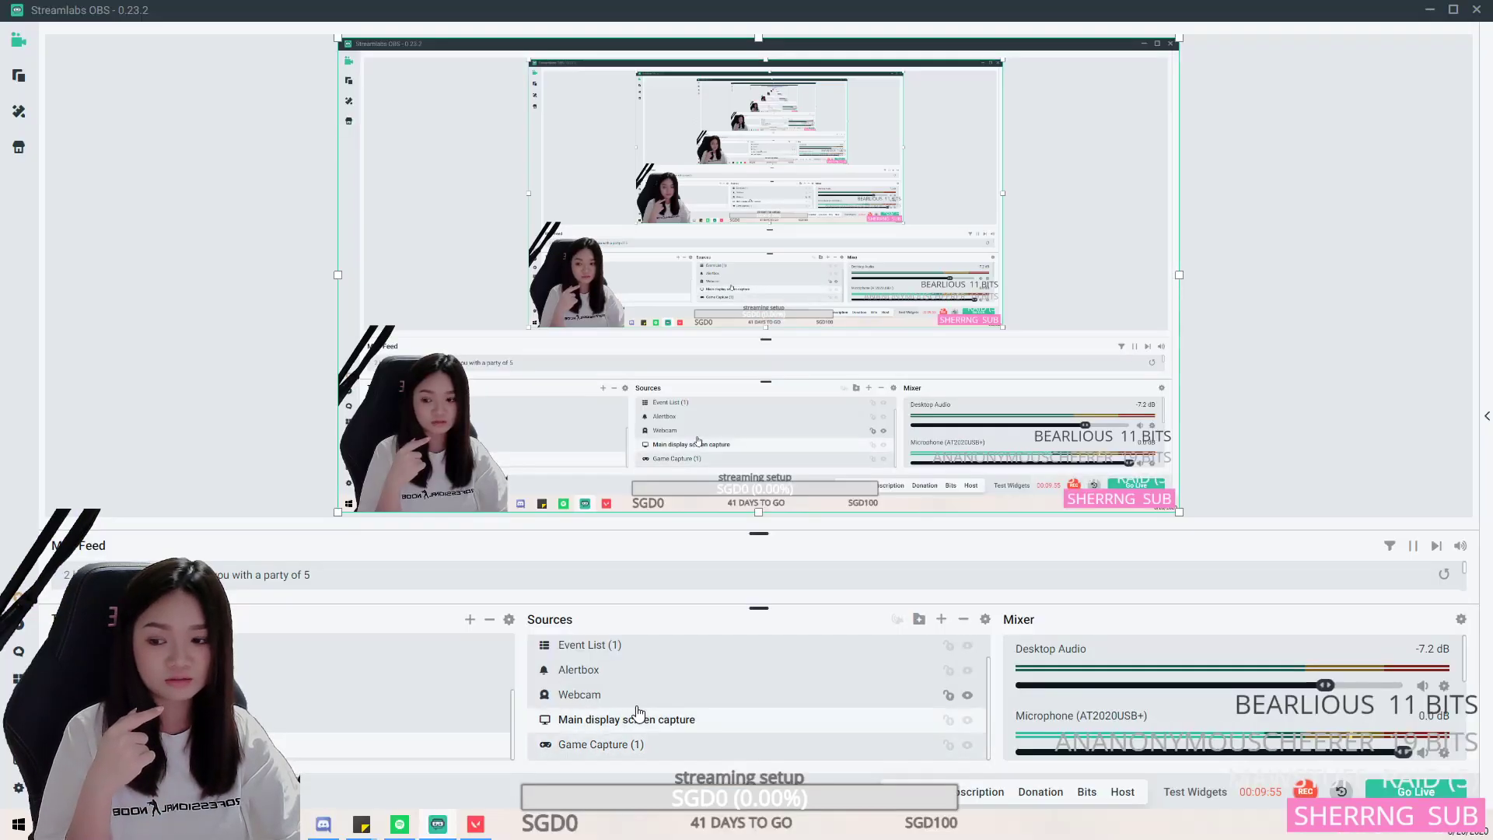
{"action": "left_click", "coordinate": [583, 670]}
{"action": "scroll", "coordinate": [589, 727], "scroll_direction": "up", "scroll_amount": 1}
{"action": "left_click", "coordinate": [610, 670]}
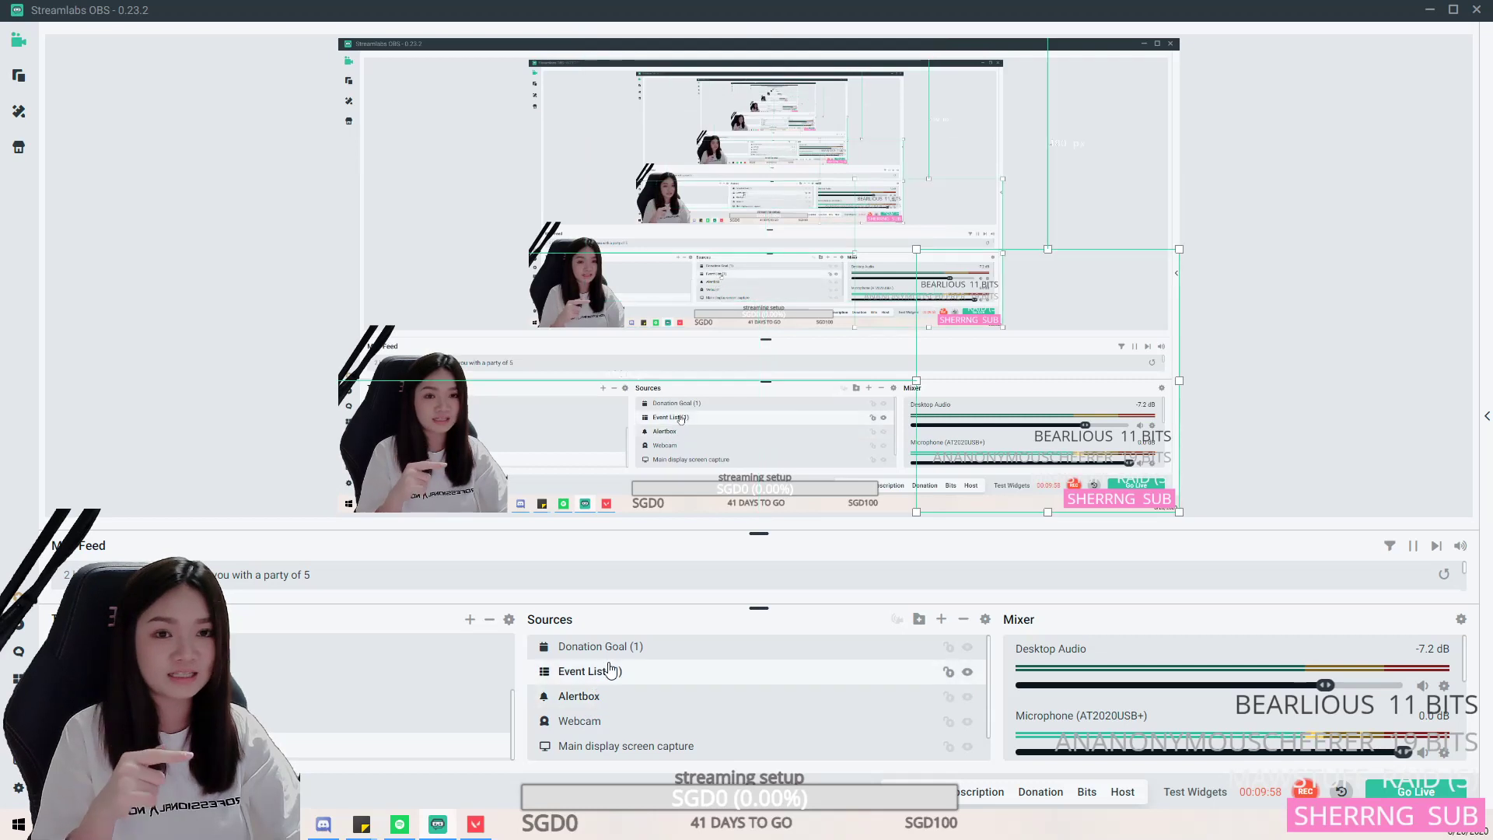
Drag Alertbox up in the Sources list order toward the top
{"action": "left_click", "coordinate": [615, 655]}
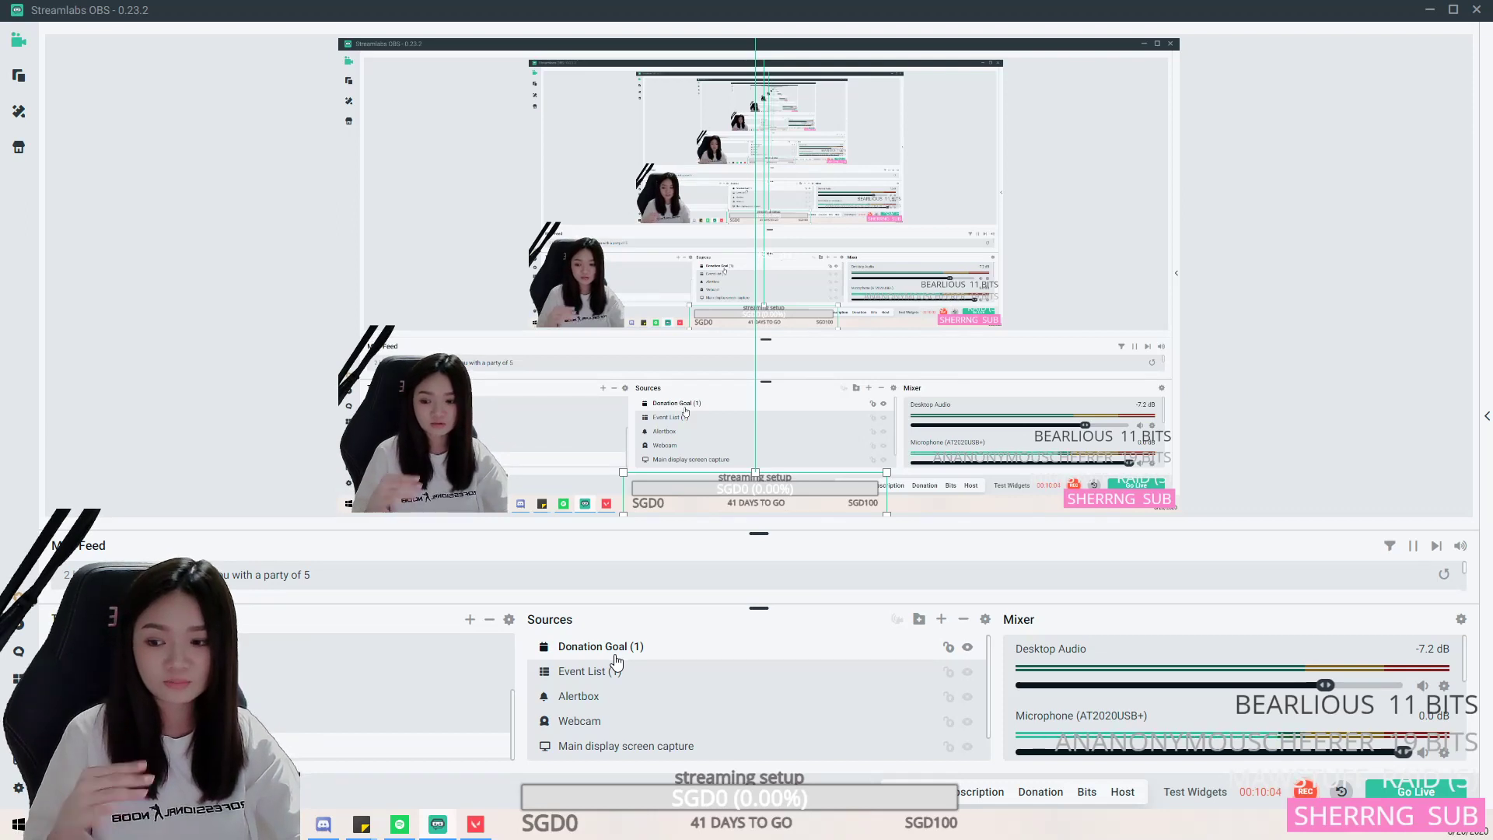
{"action": "left_click_drag", "start_coordinate": [588, 700], "coordinate": [605, 737]}
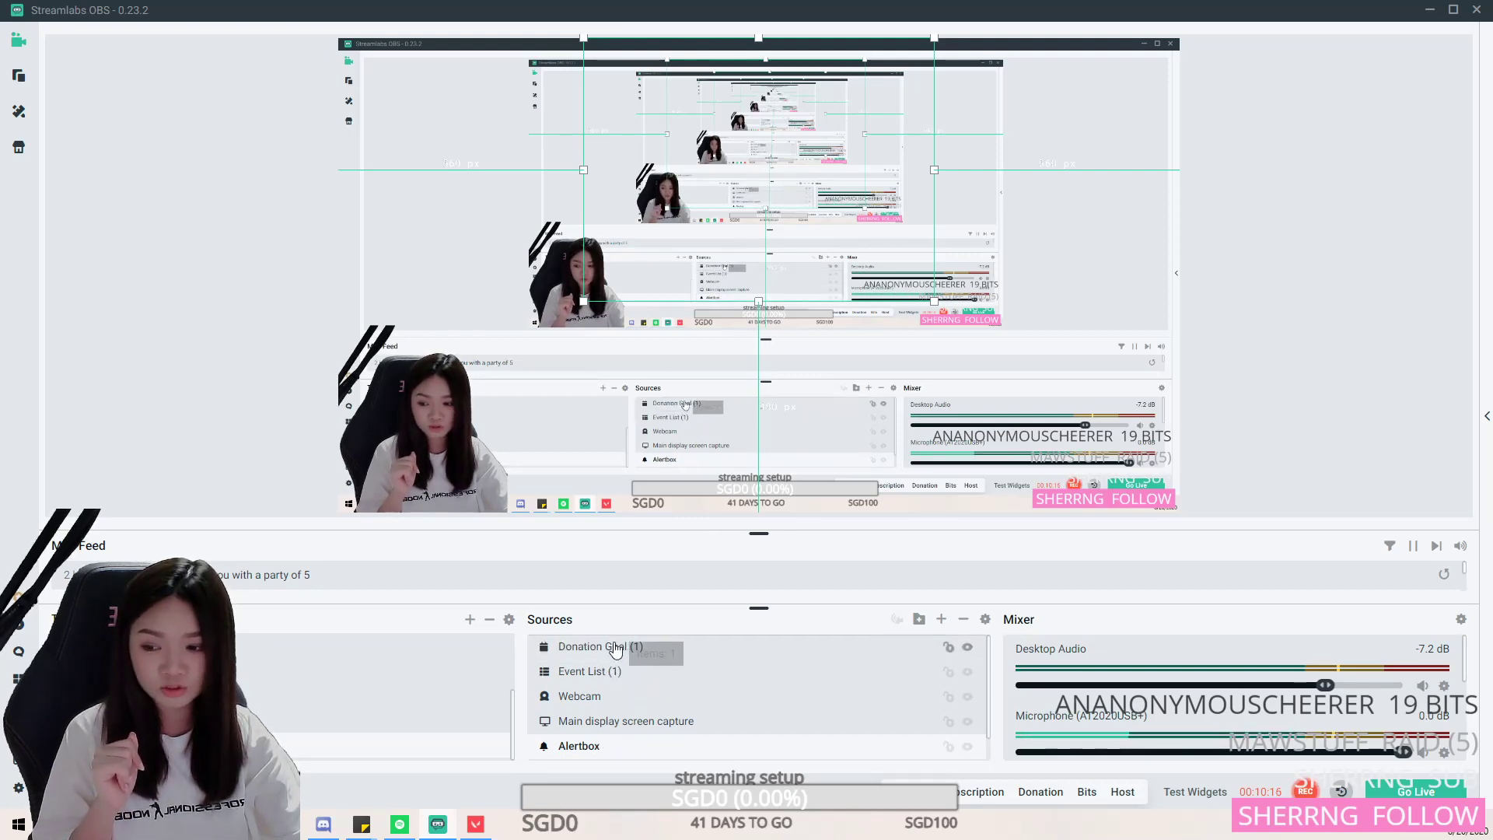
{"action": "left_click_drag", "start_coordinate": [617, 649], "coordinate": [615, 646]}
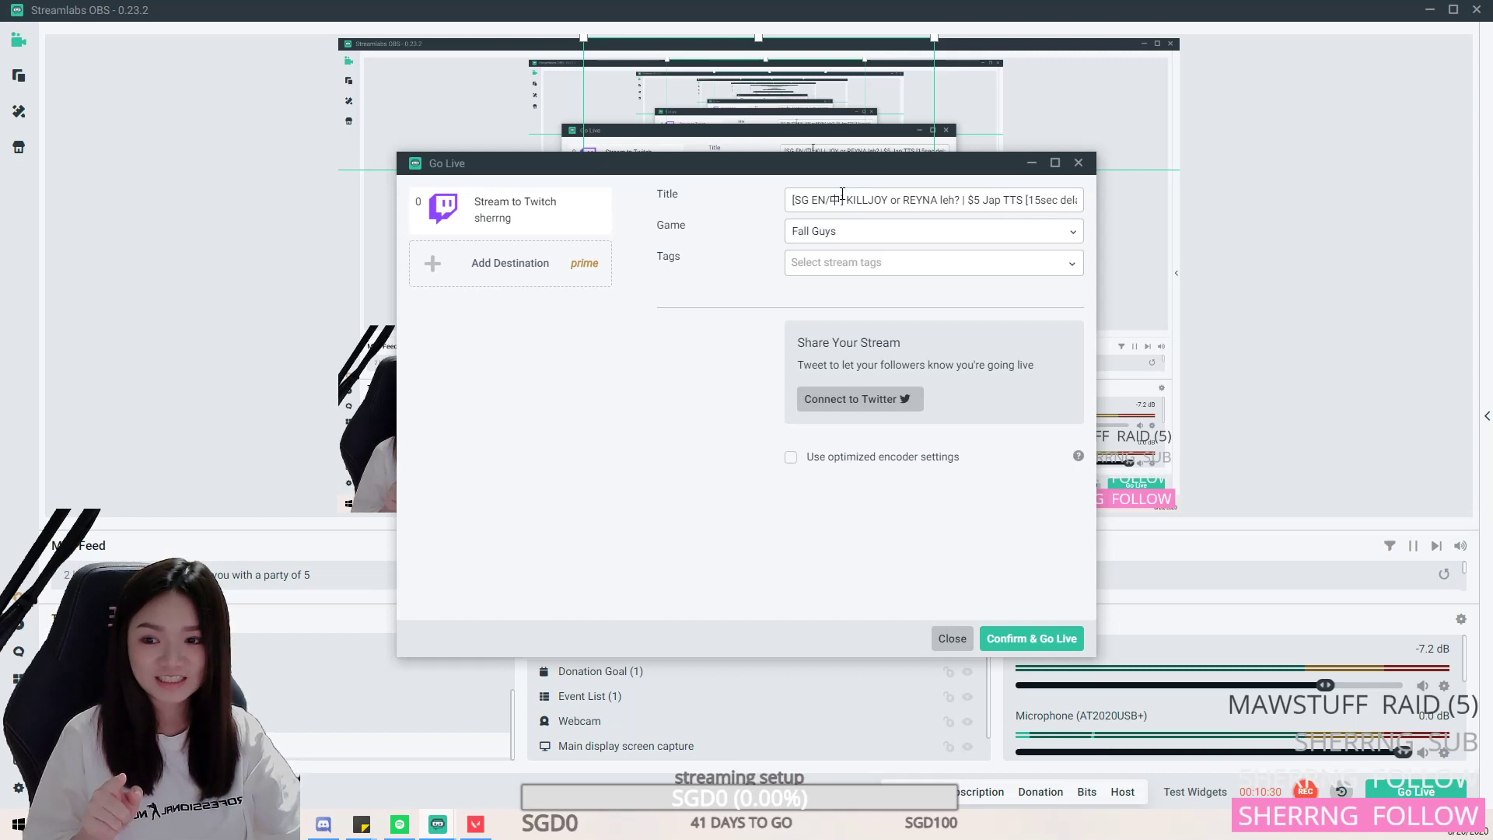
Set the Go Live game to VALORANT with no tags, then close without going live
{"action": "left_click_drag", "start_coordinate": [845, 200], "coordinate": [1011, 201]}
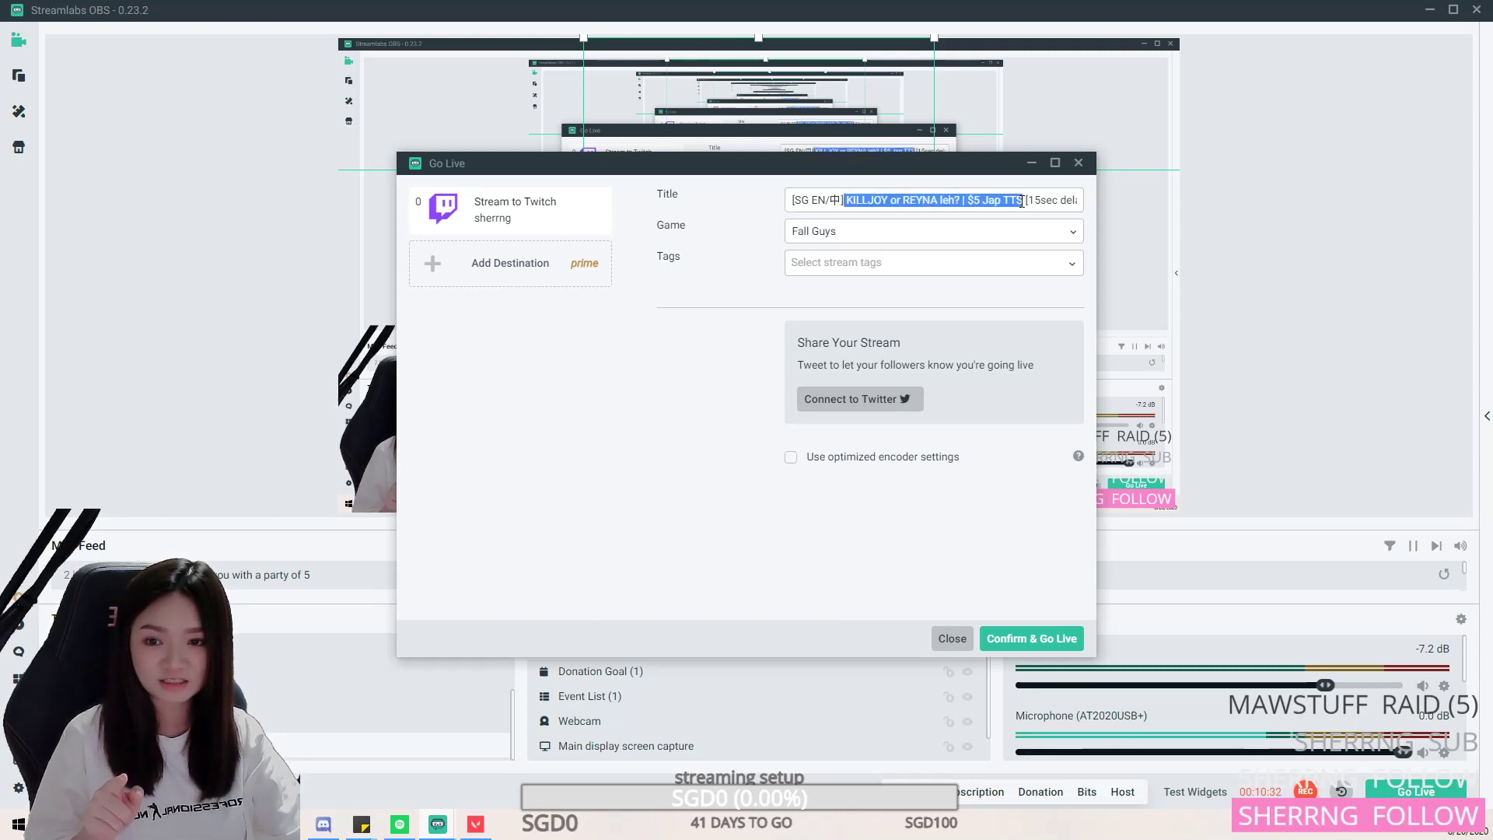
{"action": "left_click", "coordinate": [1022, 201]}
{"action": "left_click", "coordinate": [894, 236]}
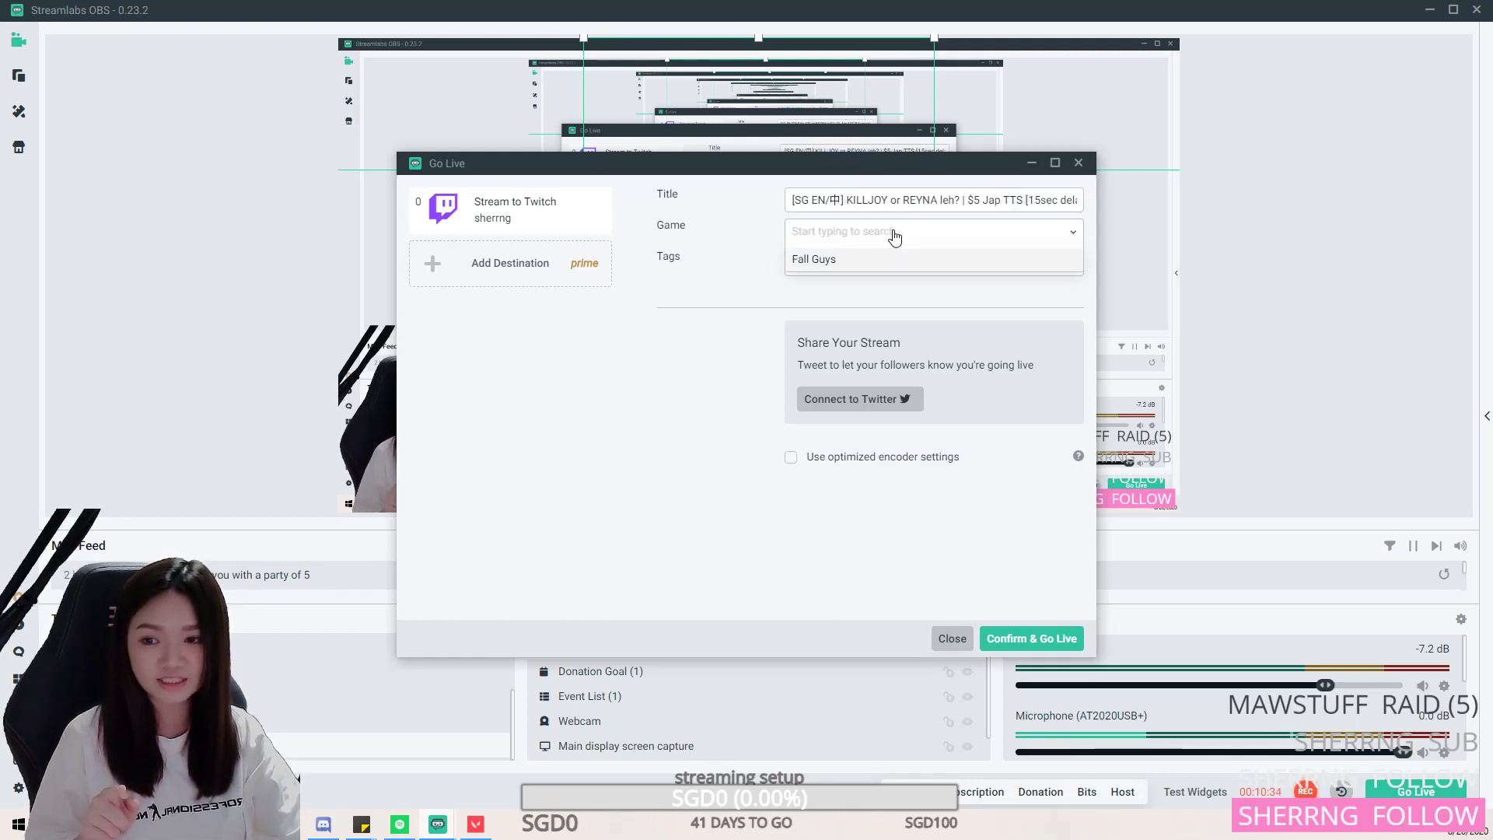
{"action": "type", "text": "val"}
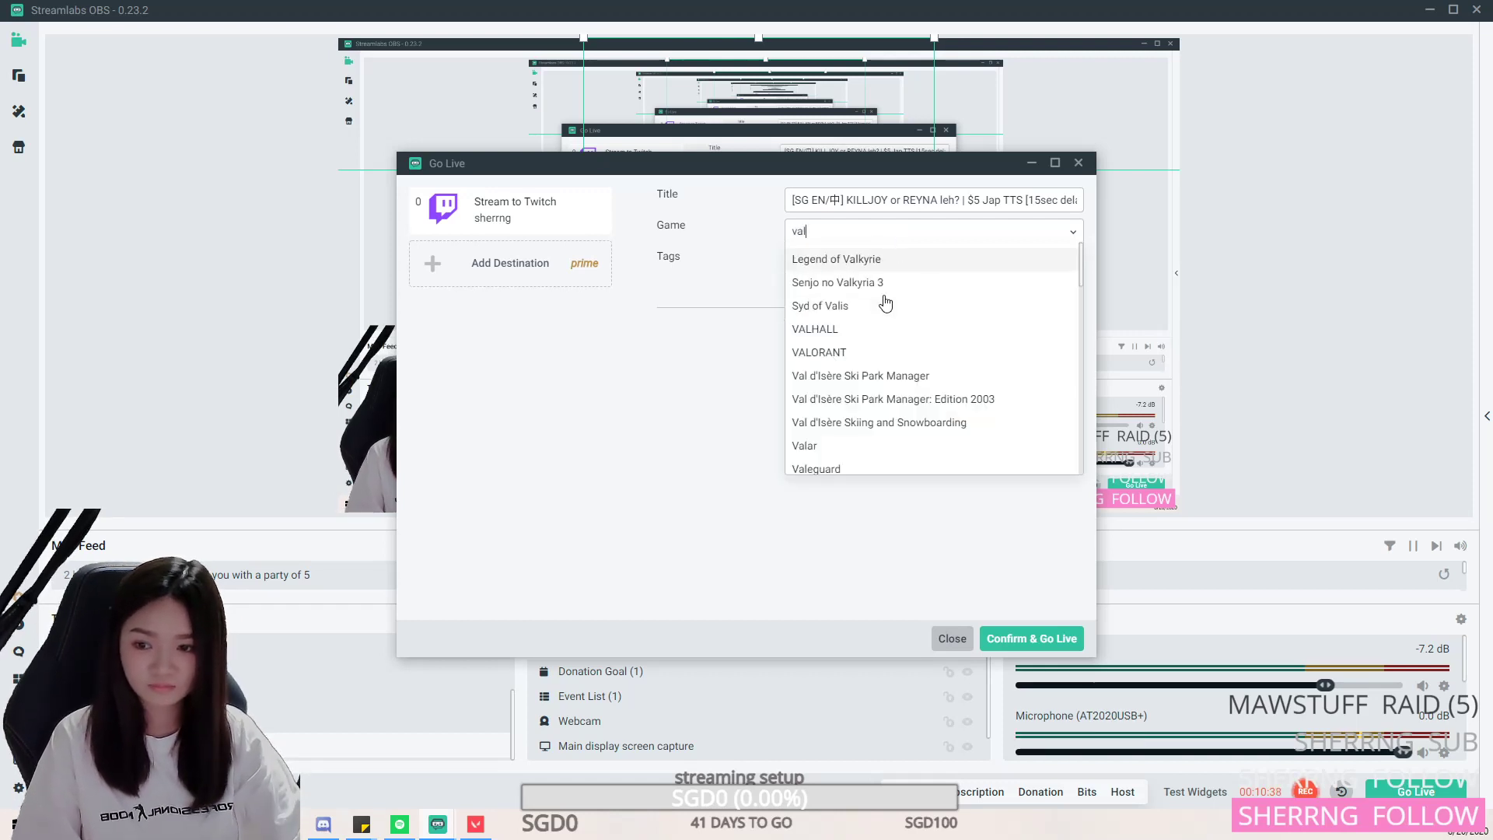
{"action": "left_click", "coordinate": [853, 354]}
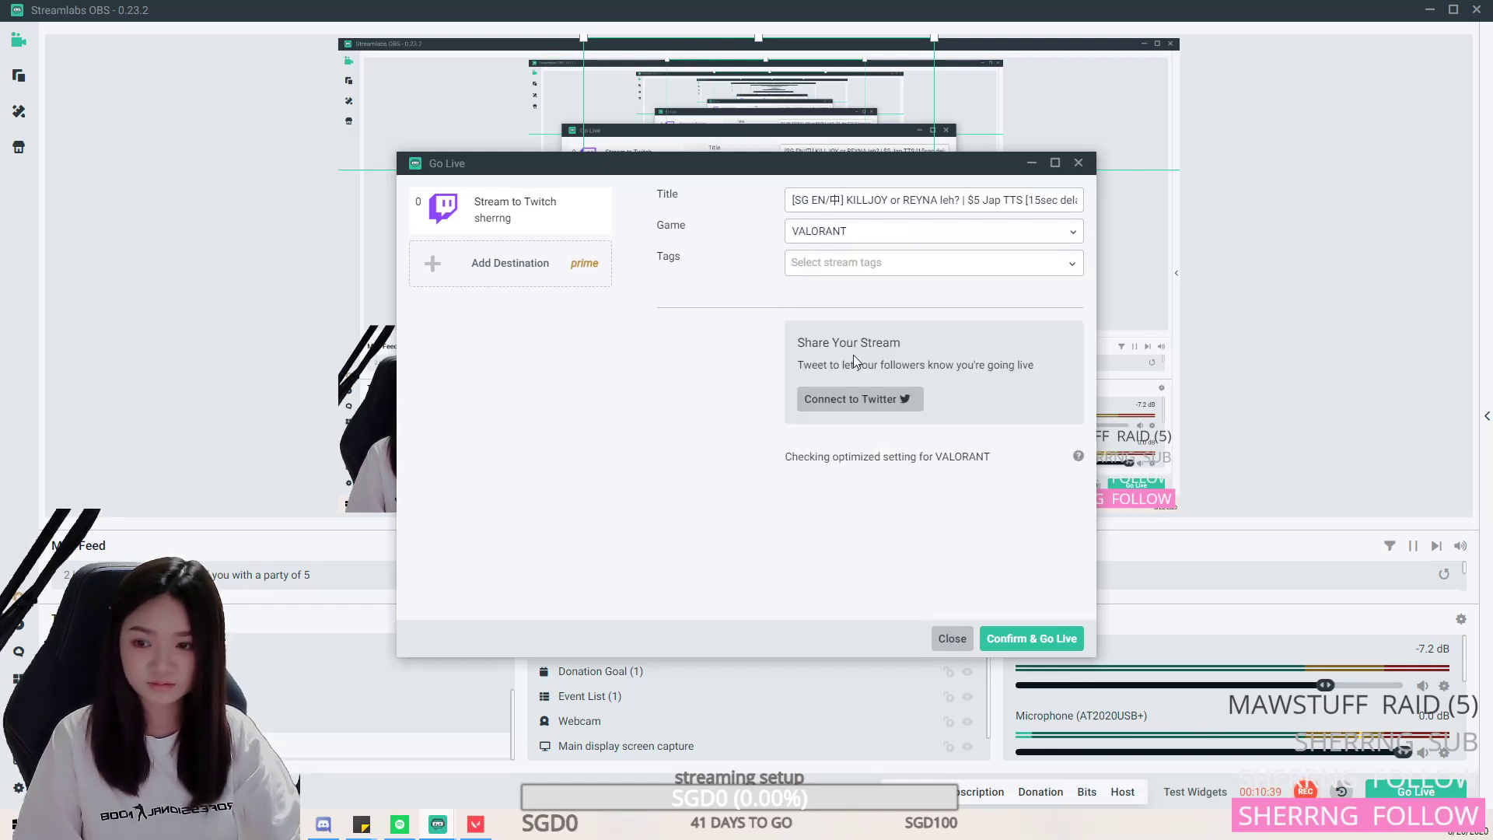
{"action": "left_click", "coordinate": [838, 262]}
{"action": "left_click", "coordinate": [788, 521]}
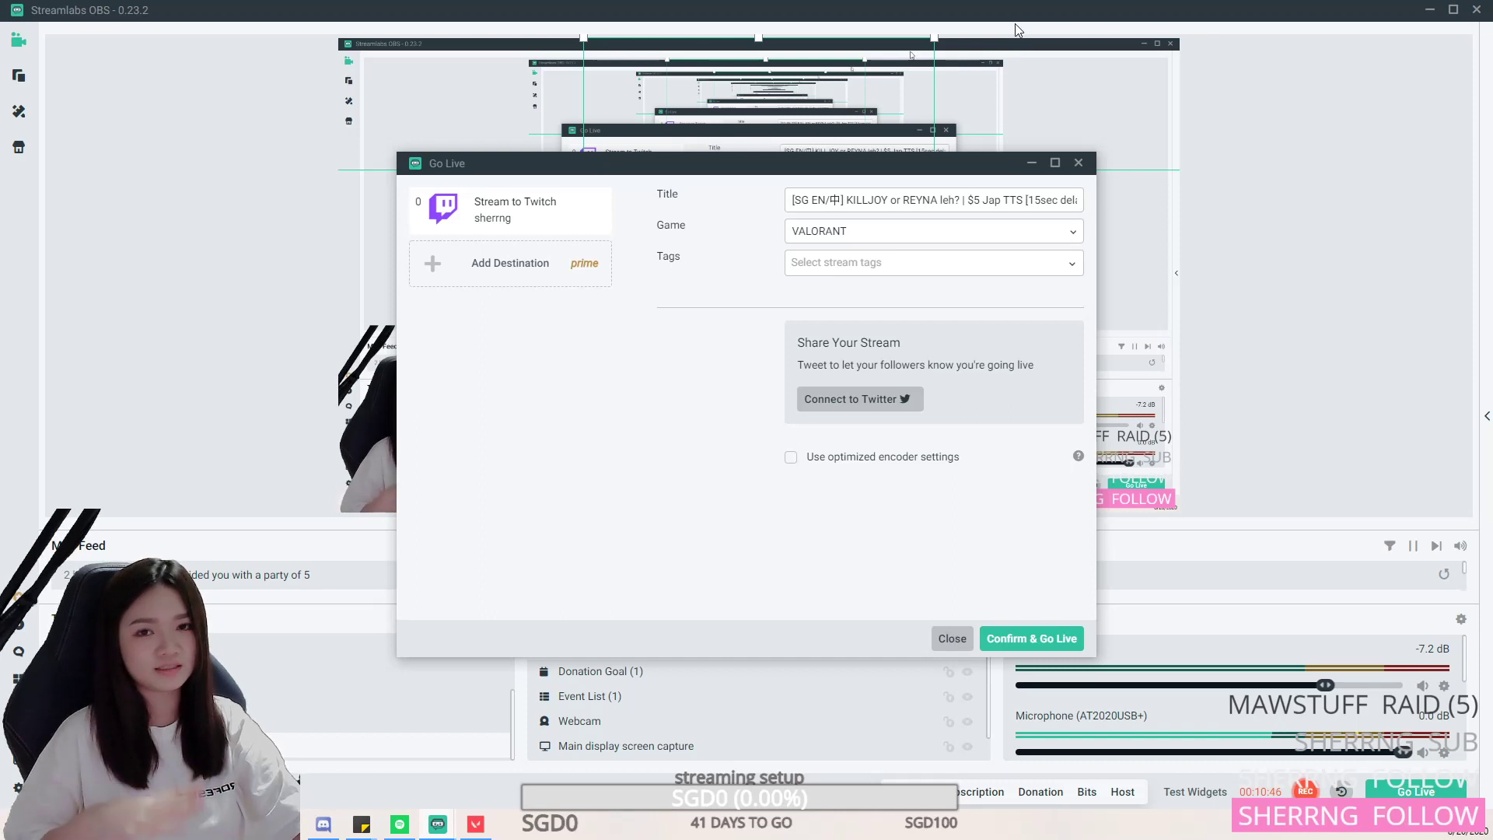
{"action": "left_click", "coordinate": [959, 635]}
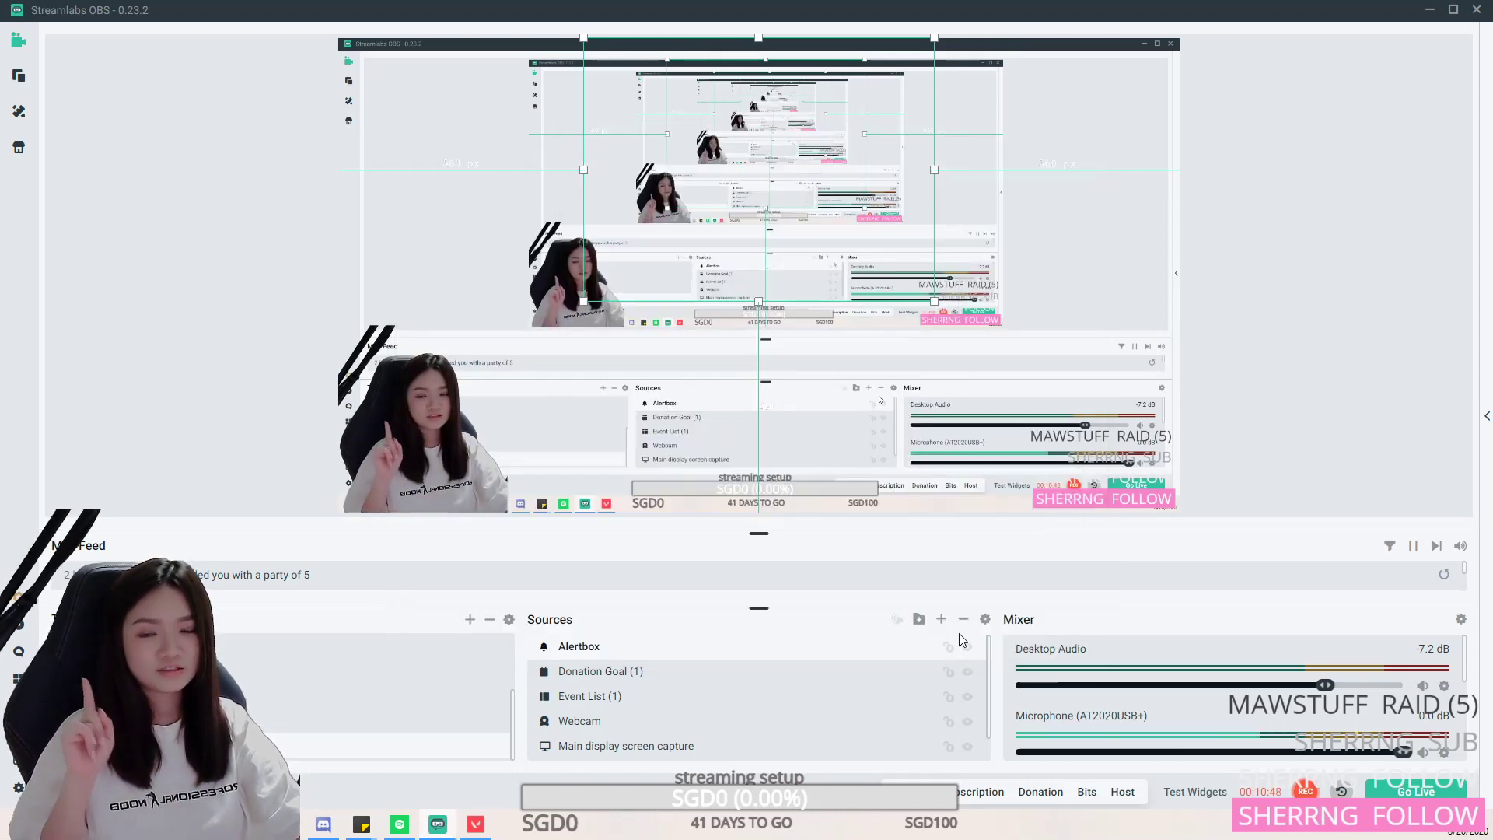